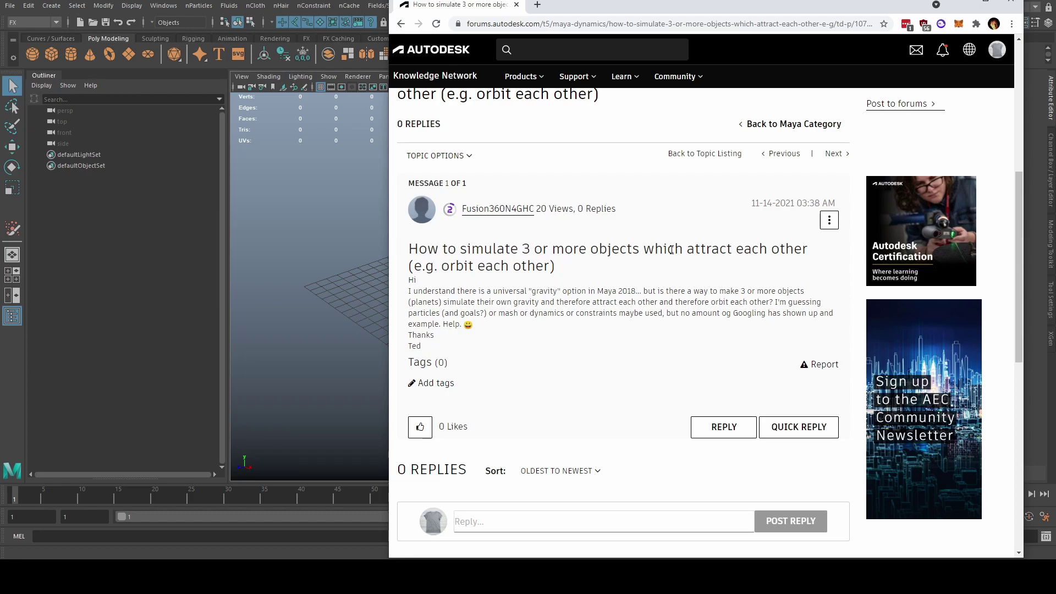
Minimize the Autodesk Community forum browser window to reveal the empty Maya scene
{"action": "left_click", "coordinate": [961, 3]}
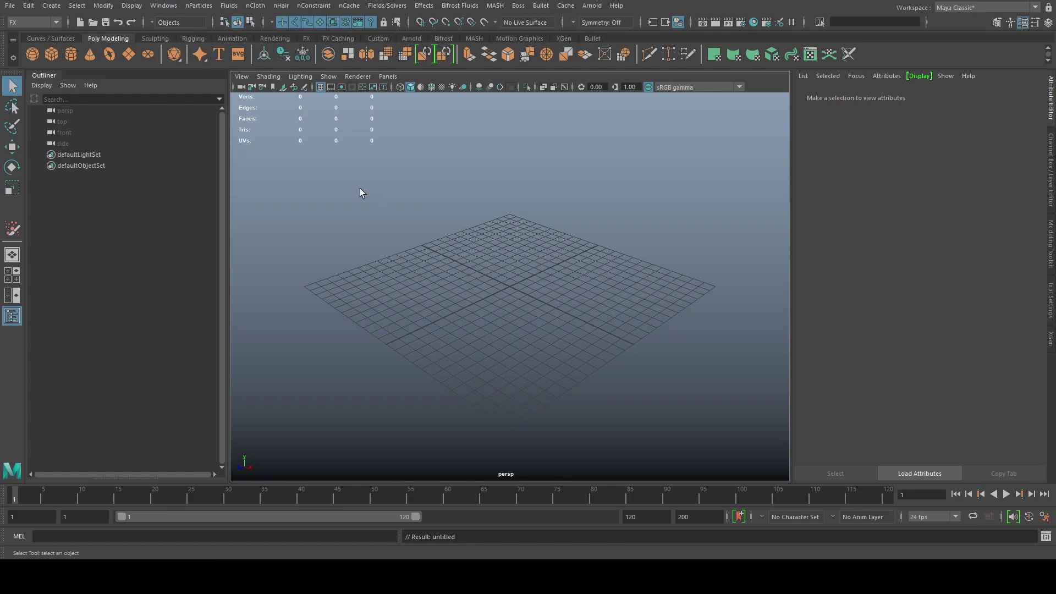
Create a polygon cube and duplicate it twice, spacing the copies along X
{"action": "left_click", "coordinate": [52, 54]}
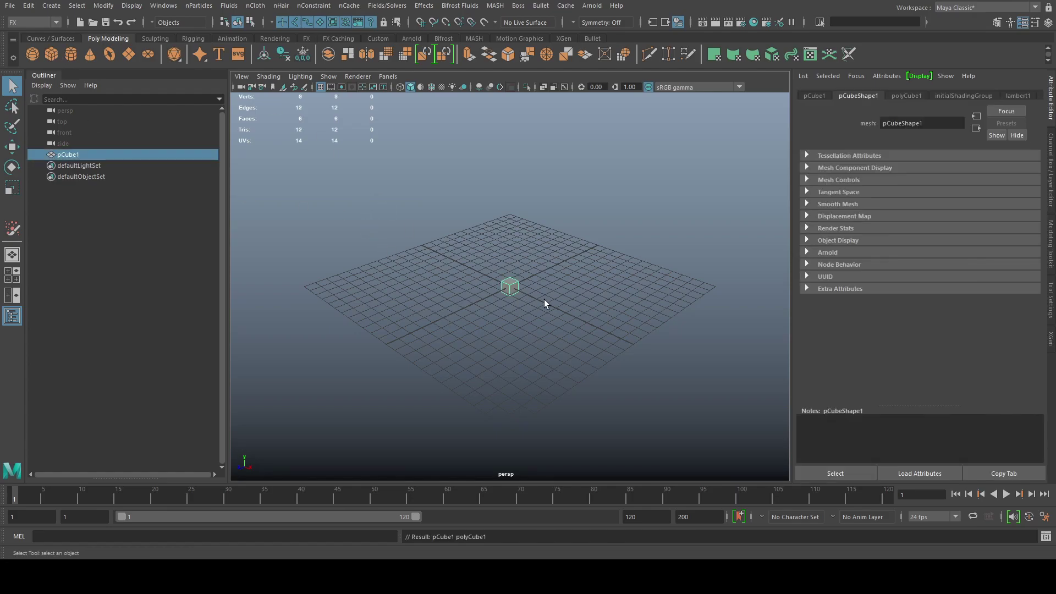
{"action": "left_click_drag", "start_coordinate": [544, 300], "coordinate": [544, 325], "text": "alt"}
{"action": "key", "text": "ctrl+d"}
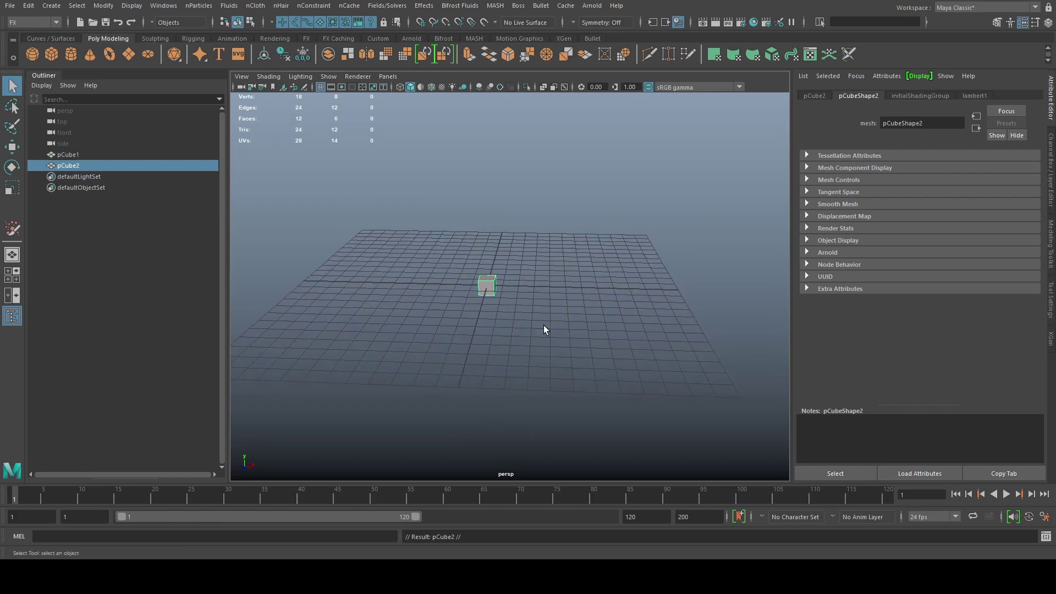
{"action": "key", "text": "w"}
{"action": "left_click_drag", "start_coordinate": [529, 287], "coordinate": [740, 292]}
{"action": "key", "text": "ctrl+d"}
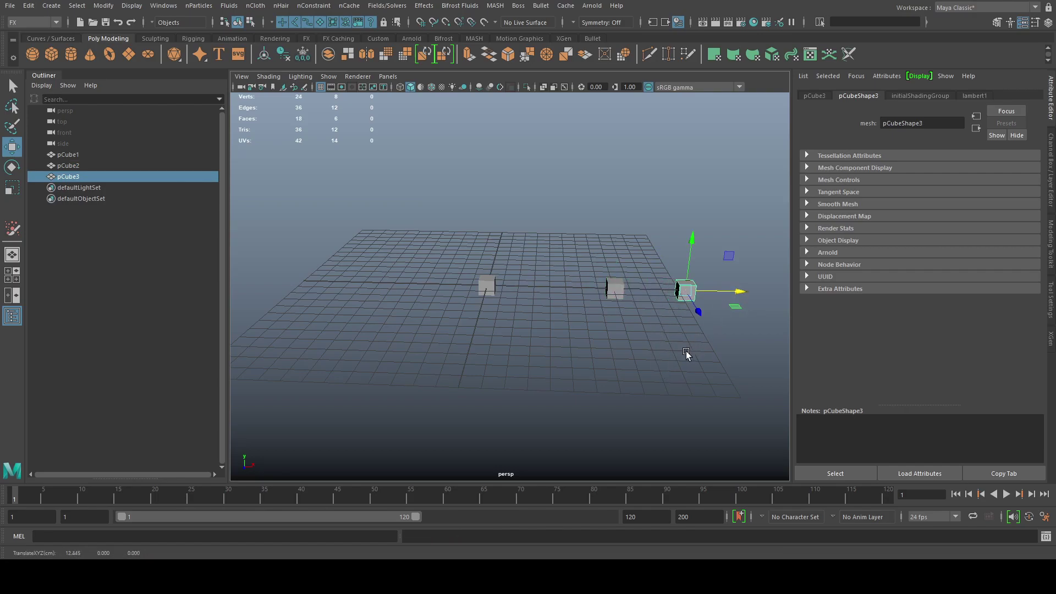
Rename the cubes in the Outliner to Moon, Earth and Sun
{"action": "double_click", "coordinate": [89, 177]}
{"action": "type", "text": "Moon"}
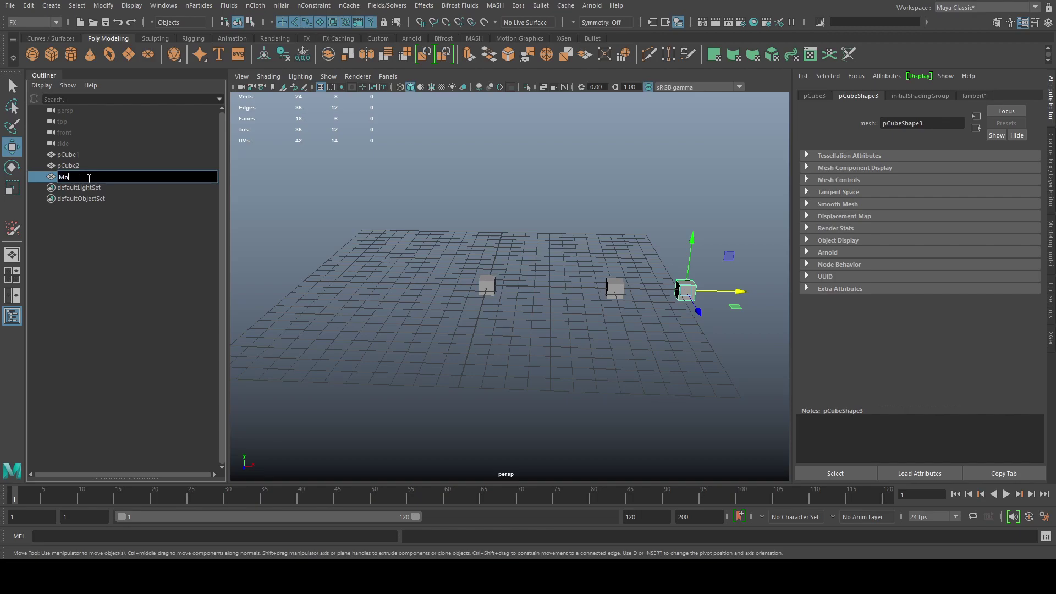
{"action": "key", "text": "Return"}
{"action": "double_click", "coordinate": [88, 165]}
{"action": "type", "text": "Earth"}
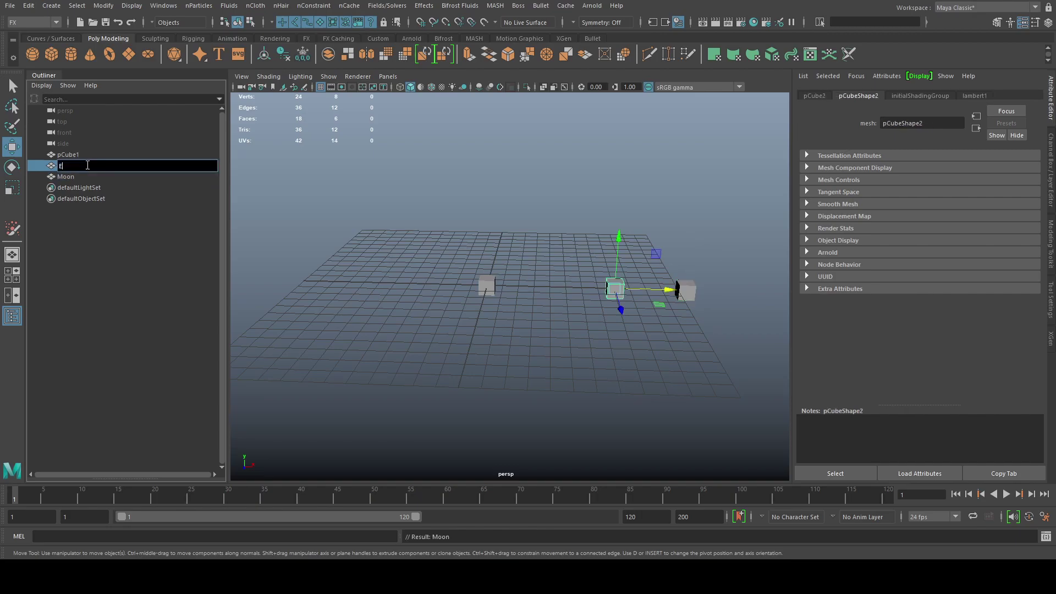
{"action": "key", "text": "Return"}
{"action": "double_click", "coordinate": [84, 156]}
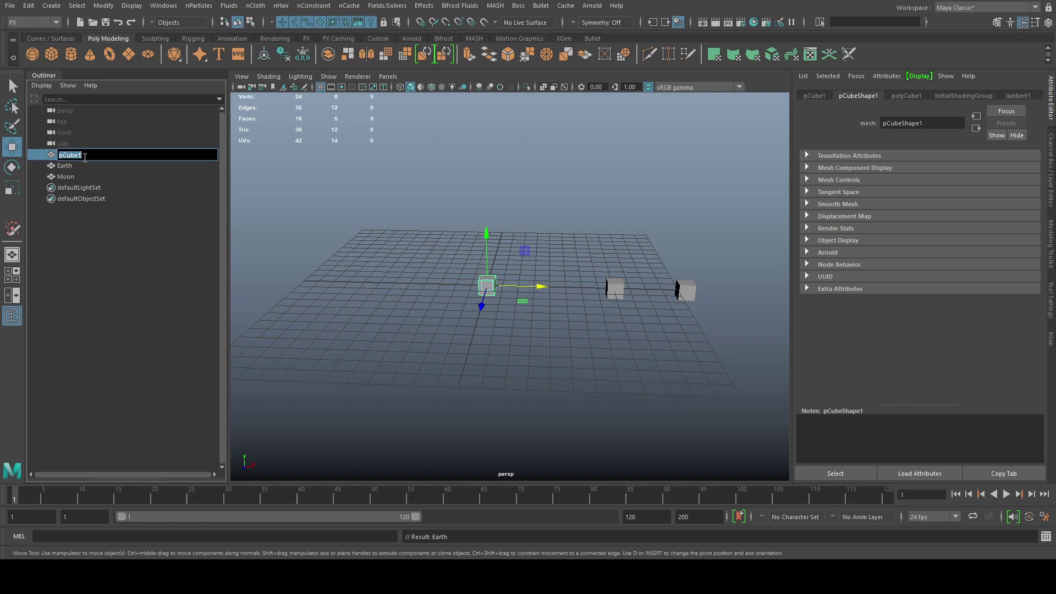
{"action": "type", "text": "Sun"}
{"action": "key", "text": "Return"}
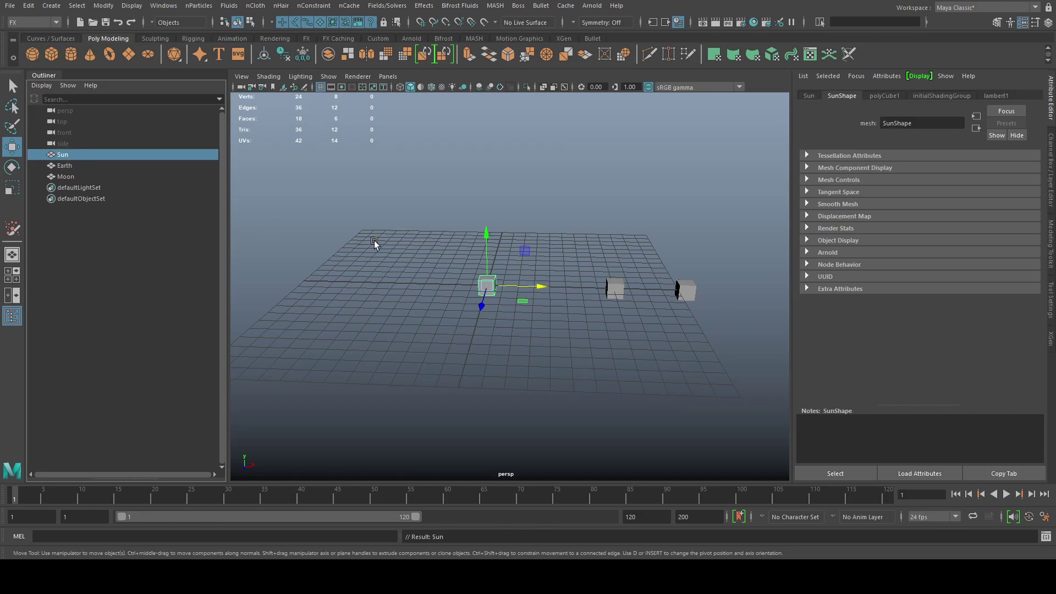
{"action": "left_click", "coordinate": [73, 175]}
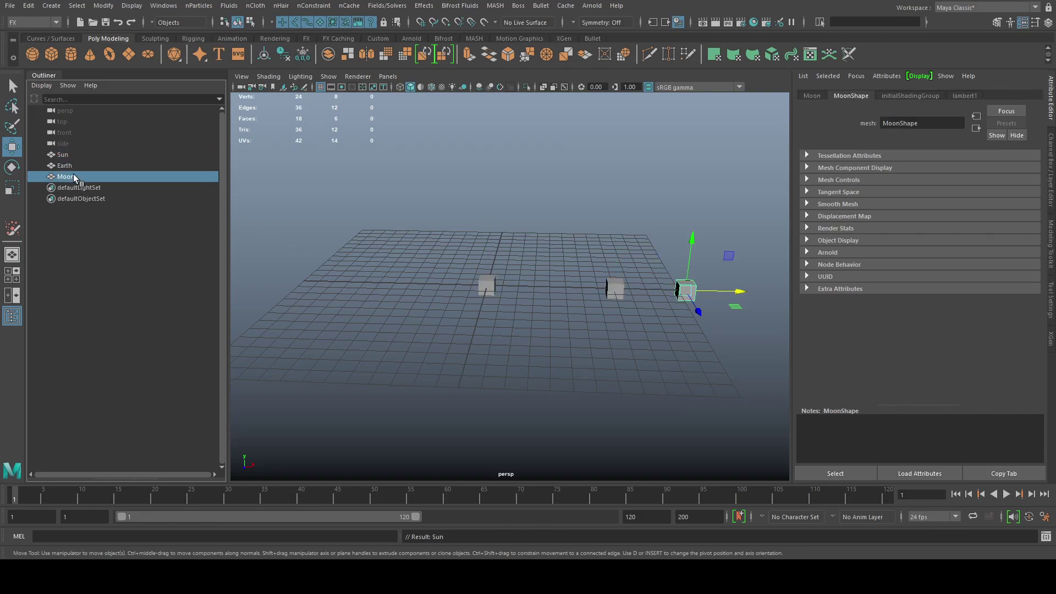
Parent Moon under Earth and Earth under Sun, expanding the Outliner hierarchy
{"action": "middle_click_drag", "start_coordinate": [75, 174], "coordinate": [80, 155]}
{"action": "left_click", "coordinate": [76, 164]}
{"action": "left_click", "coordinate": [42, 154]}
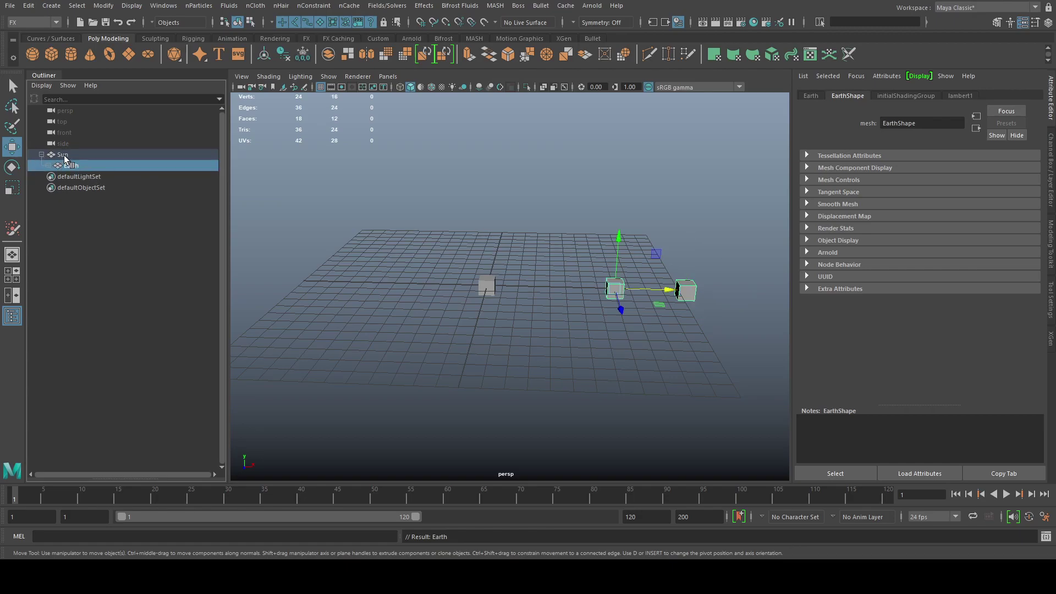
{"action": "left_click", "coordinate": [48, 165]}
Test-rotate Sun so Earth and Moon swing around it, then undo
{"action": "left_click", "coordinate": [63, 154]}
{"action": "key", "text": "e"}
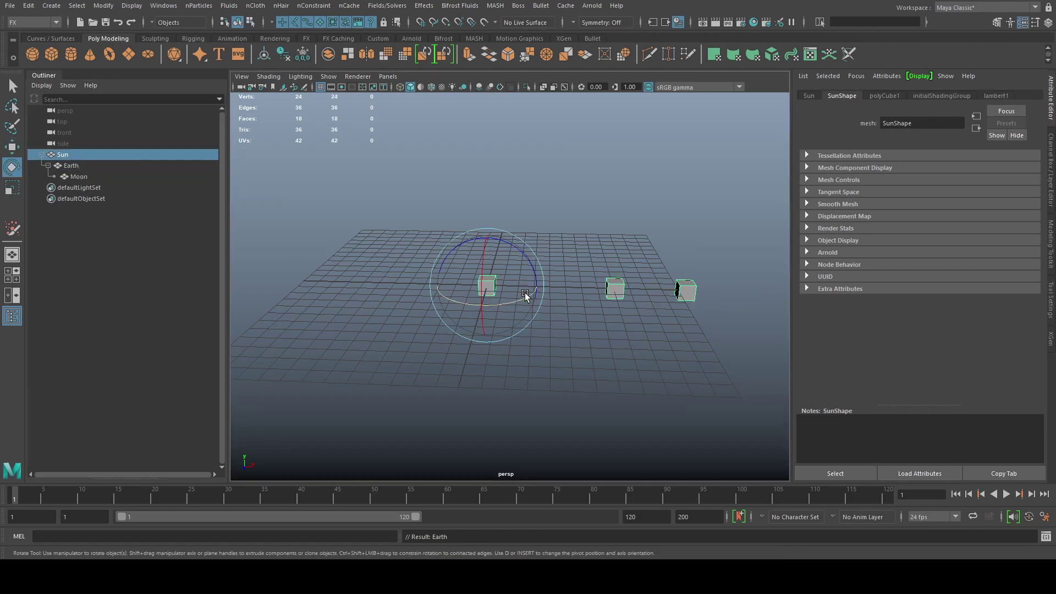
{"action": "mouse_move", "coordinate": [525, 301]}
{"action": "left_mouse_down"}
{"action": "mouse_move", "coordinate": [382, 297]}
{"action": "mouse_move", "coordinate": [528, 295]}
{"action": "mouse_move", "coordinate": [471, 303]}
{"action": "mouse_move", "coordinate": [521, 300]}
{"action": "left_mouse_up"}
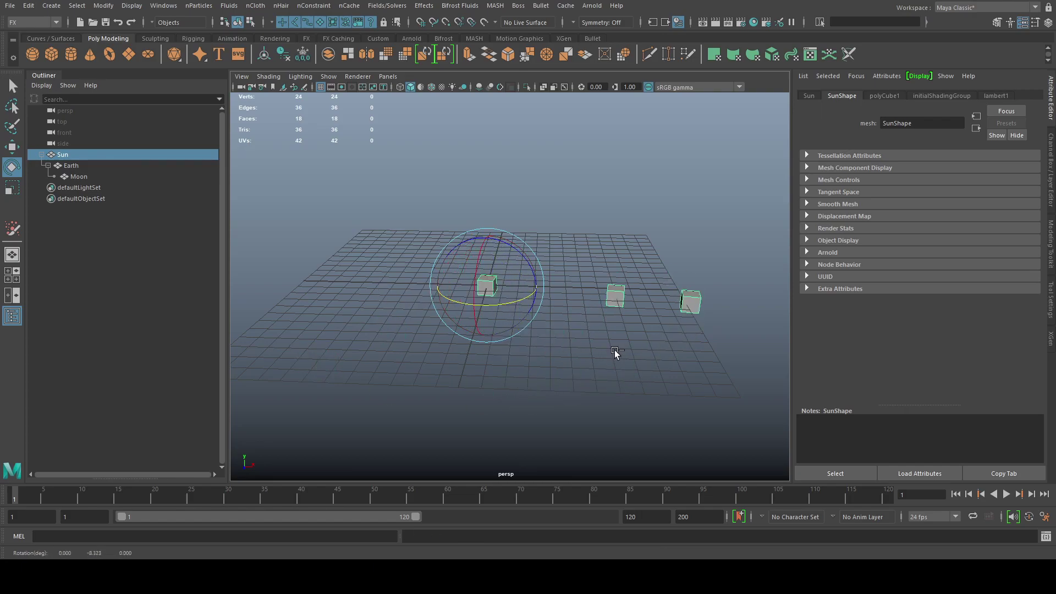
{"action": "key", "text": "ctrl+z"}
{"action": "key", "text": "q"}
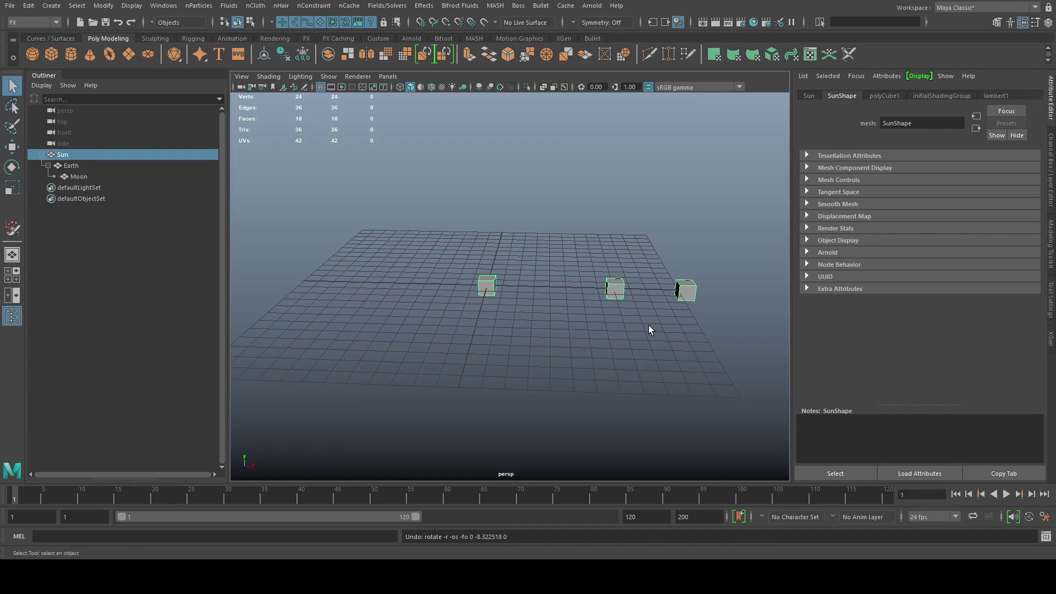
Show Earth's transform attributes, re-test Sun's swing and undo it, then reselect Earth
{"action": "left_click", "coordinate": [613, 286]}
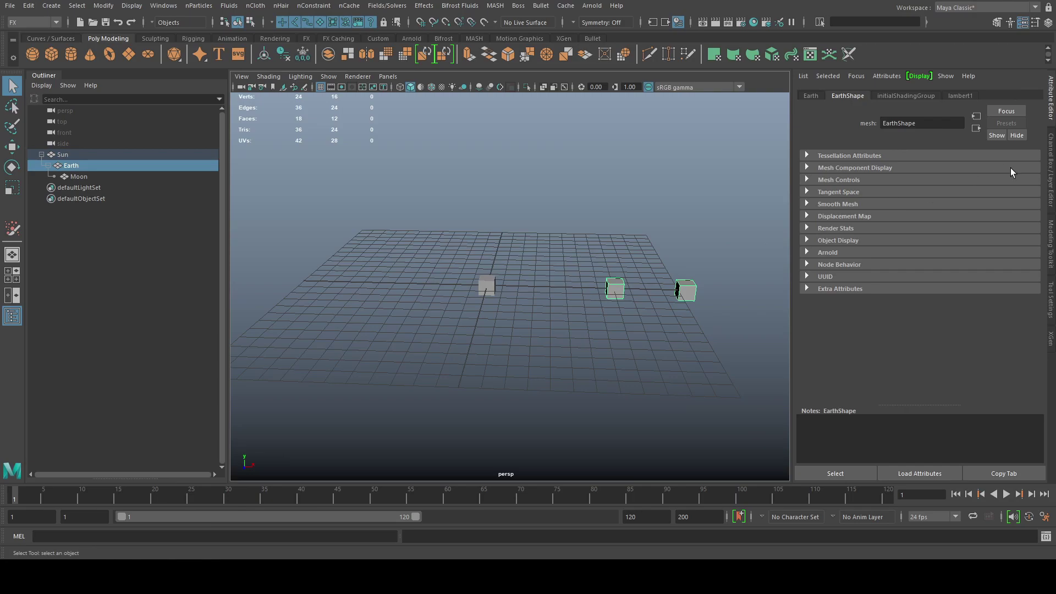
{"action": "left_click", "coordinate": [809, 98]}
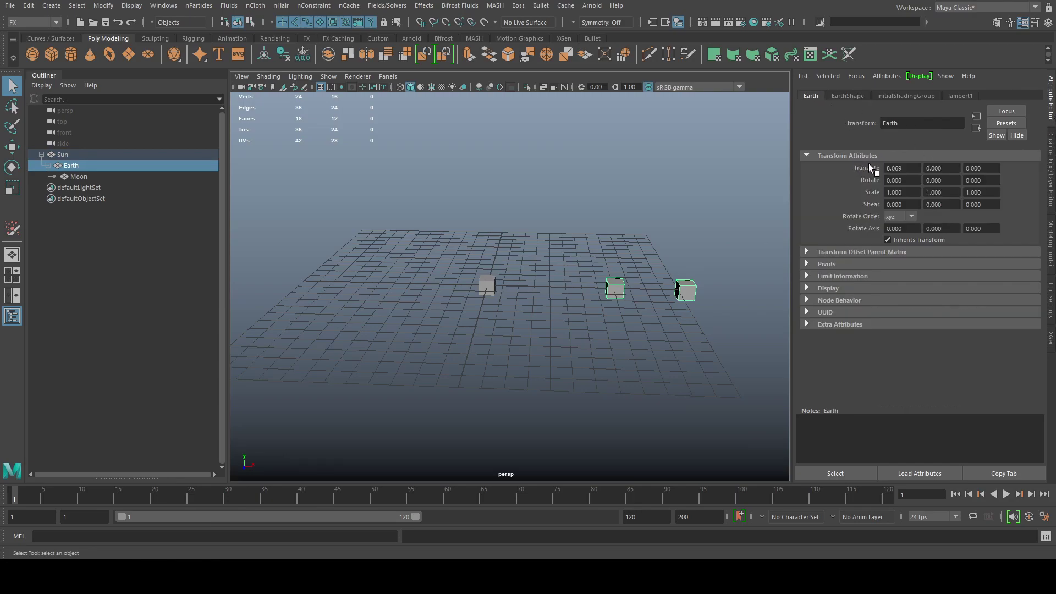
{"action": "left_click", "coordinate": [494, 293]}
{"action": "key", "text": "e"}
{"action": "left_click_drag", "start_coordinate": [519, 301], "coordinate": [484, 299]}
{"action": "key", "text": "ctrl+z"}
{"action": "key", "text": "ctrl+z"}
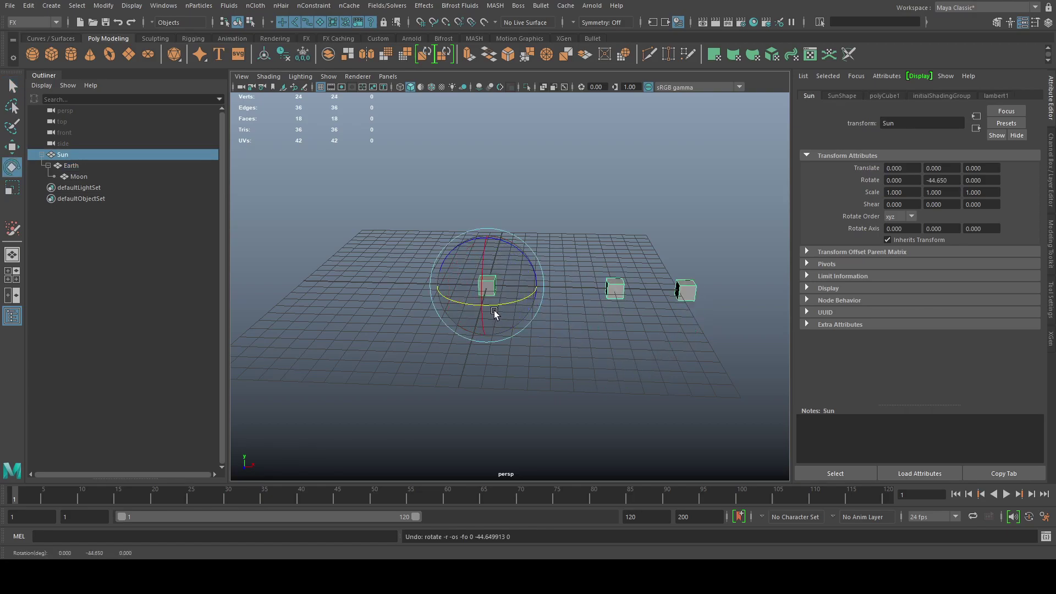
{"action": "key", "text": "q"}
{"action": "left_click", "coordinate": [615, 289]}
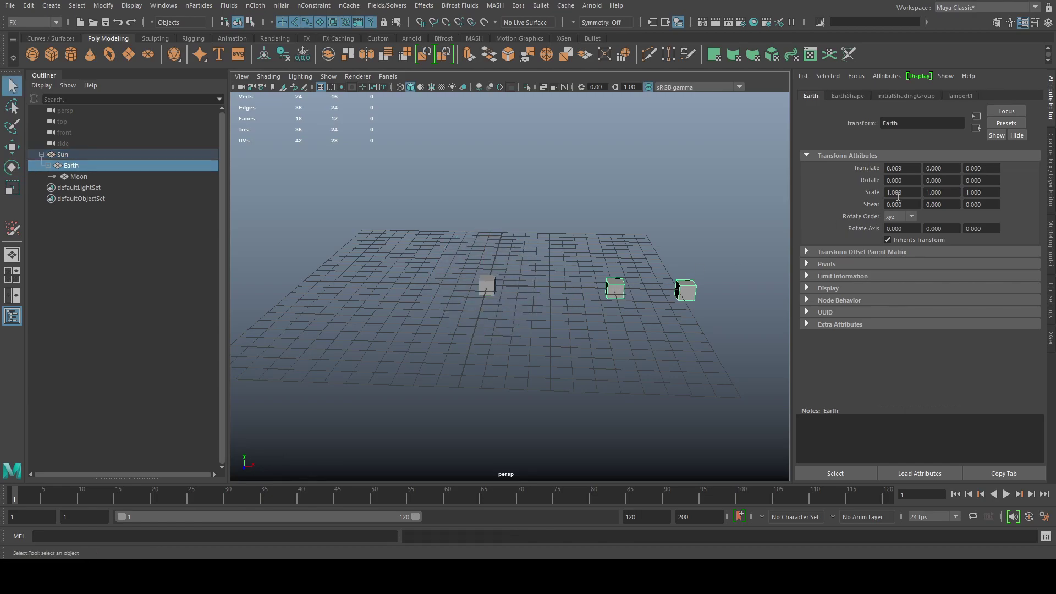
Start a new expression on Earth's Rotate Y and paste Earth.rotateY into it
{"action": "right_click", "coordinate": [939, 184]}
{"action": "left_click", "coordinate": [959, 187]}
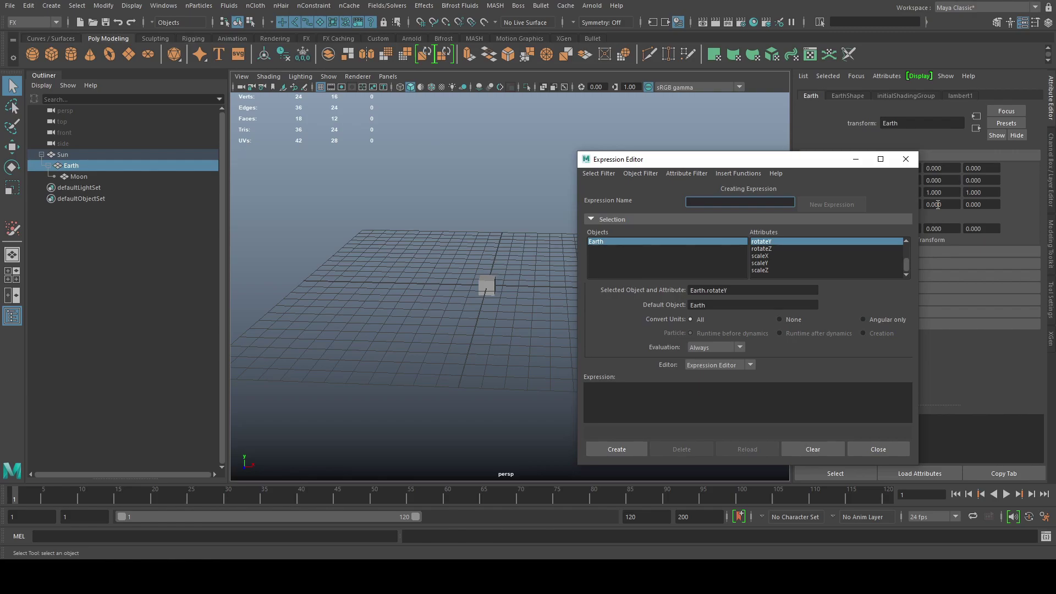
{"action": "left_click_drag", "start_coordinate": [728, 292], "coordinate": [690, 290]}
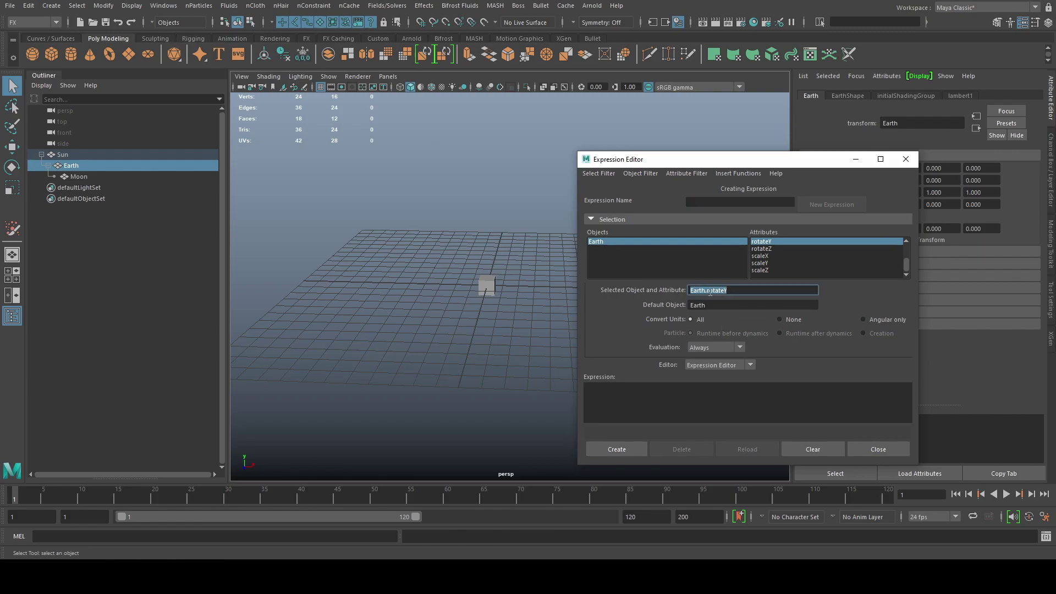
{"action": "key", "text": "ctrl+c"}
{"action": "left_click", "coordinate": [667, 412]}
{"action": "key", "text": "ctrl+v"}
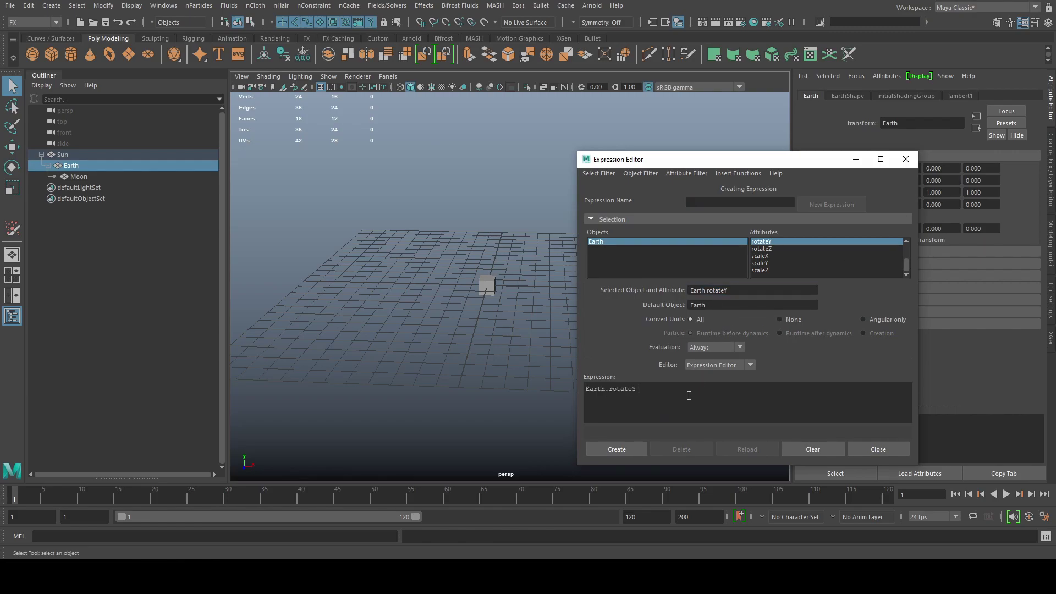
Edit the expression text to read Earth.rotateY = Sun.rotateY * 5;
{"action": "key", "text": "ctrl+a"}
{"action": "left_click", "coordinate": [605, 389]}
{"action": "key", "text": "ctrl+a"}
{"action": "double_click", "coordinate": [623, 389]}
{"action": "left_click", "coordinate": [638, 389]}
{"action": "left_click_drag", "start_coordinate": [637, 389], "coordinate": [586, 389]}
{"action": "key", "text": "ctrl+c"}
{"action": "left_click", "coordinate": [656, 401]}
{"action": "key", "text": "ctrl+v"}
{"action": "key", "text": "BackSpace"}
{"action": "key", "text": "shift+Right"}
{"action": "key", "text": "shift+Right"}
{"action": "key", "text": "shift+Right"}
{"action": "key", "text": "shift+Right"}
{"action": "key", "text": "shift+Right"}
{"action": "type", "text": "Sun"}
{"action": "key", "text": "BackSpace"}
{"action": "key", "text": "BackSpace"}
{"action": "key", "text": "BackSpace"}
{"action": "type", "text": "5;"}
Create the expression, close the Expression Editor and select Sun
{"action": "left_click", "coordinate": [613, 452]}
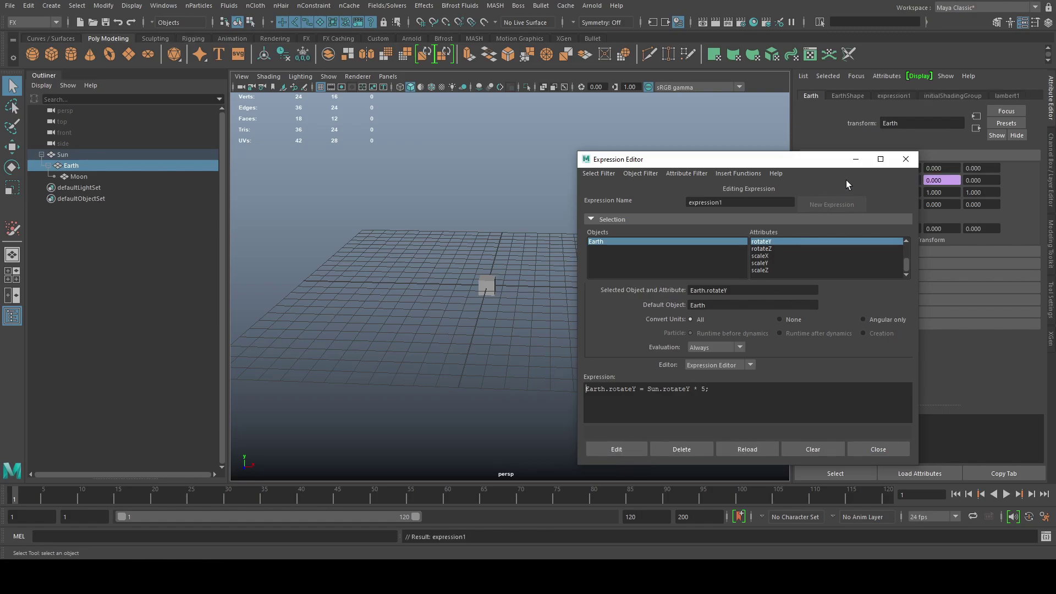
{"action": "left_click", "coordinate": [903, 160]}
{"action": "left_click", "coordinate": [487, 285]}
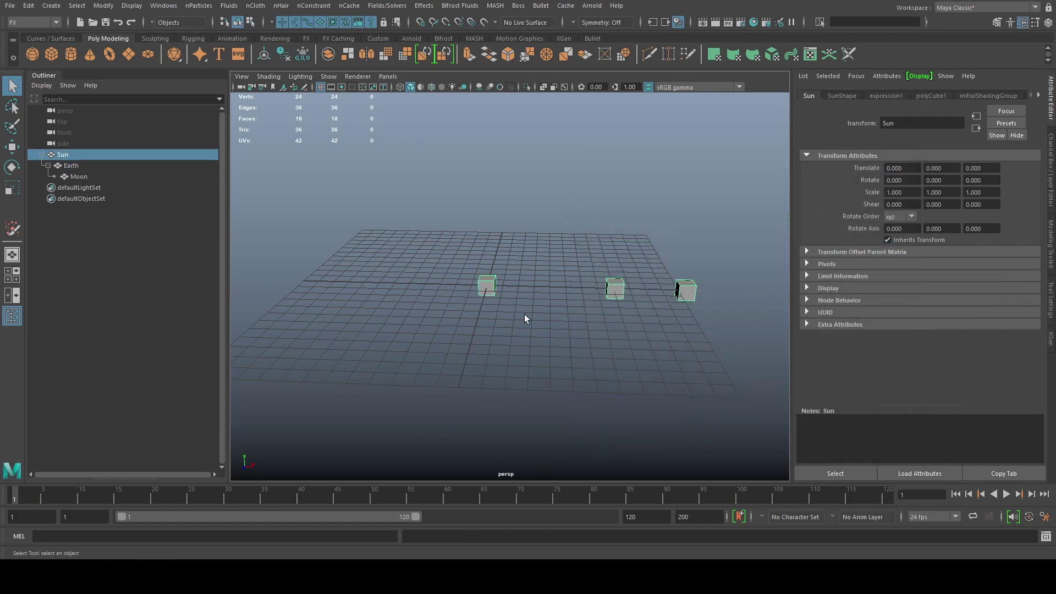
Spin Sun in Rotate Y to watch Earth spin faster, undo back to 0, then select Moon
{"action": "left_click", "coordinate": [1049, 165]}
{"action": "left_click", "coordinate": [981, 118]}
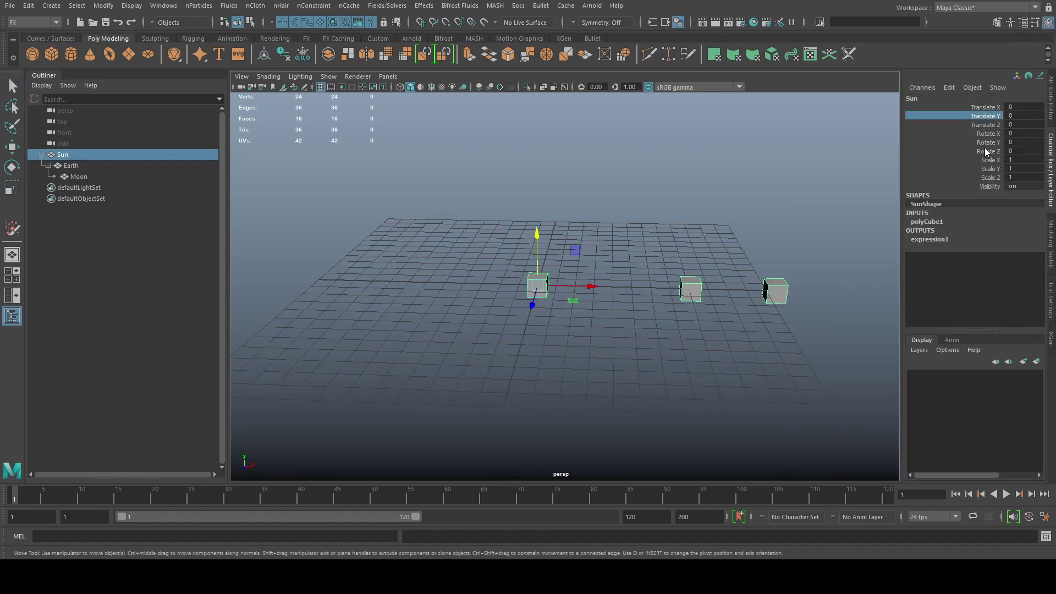
{"action": "left_click", "coordinate": [984, 142]}
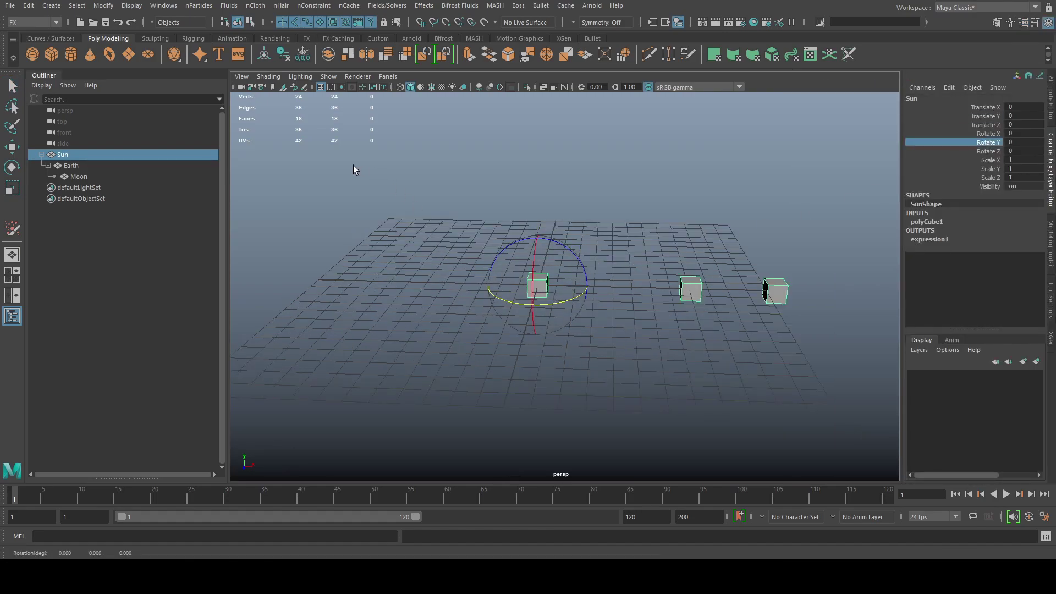
{"action": "middle_click_drag", "start_coordinate": [353, 165], "coordinate": [449, 177]}
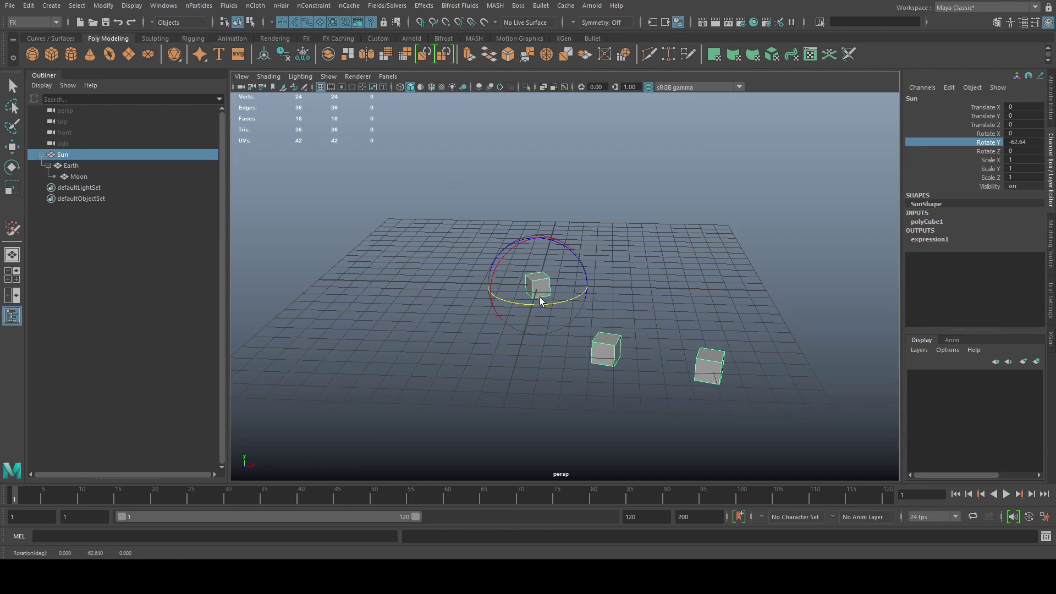
{"action": "middle_click_drag", "start_coordinate": [431, 191], "coordinate": [681, 195]}
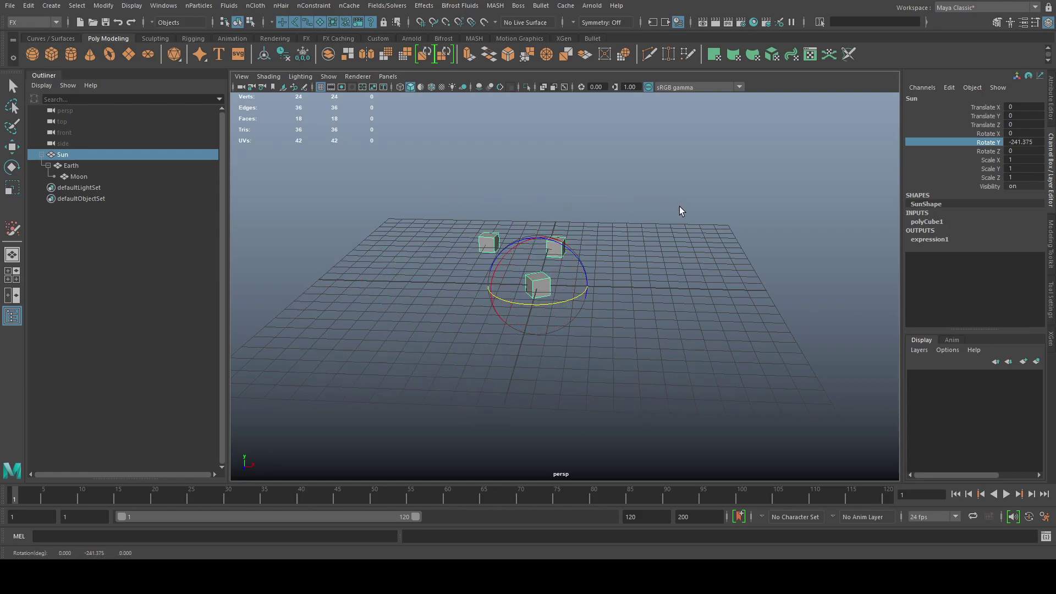
{"action": "key", "text": "ctrl+z"}
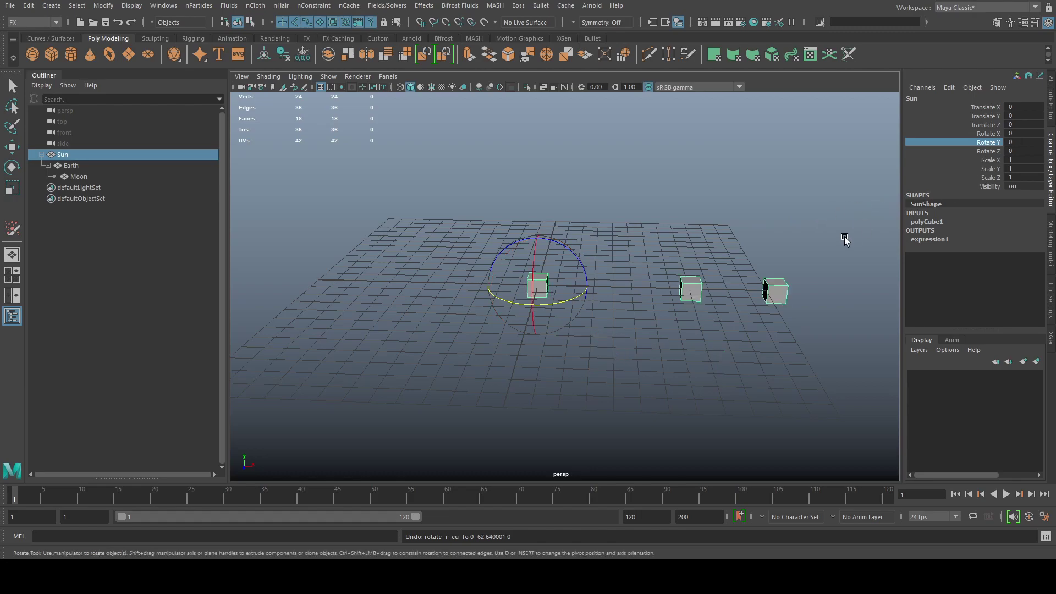
{"action": "left_click", "coordinate": [786, 290]}
Start a new expression on Moon's Rotate Y and put Moon.rotateY into the text
{"action": "key", "text": "q"}
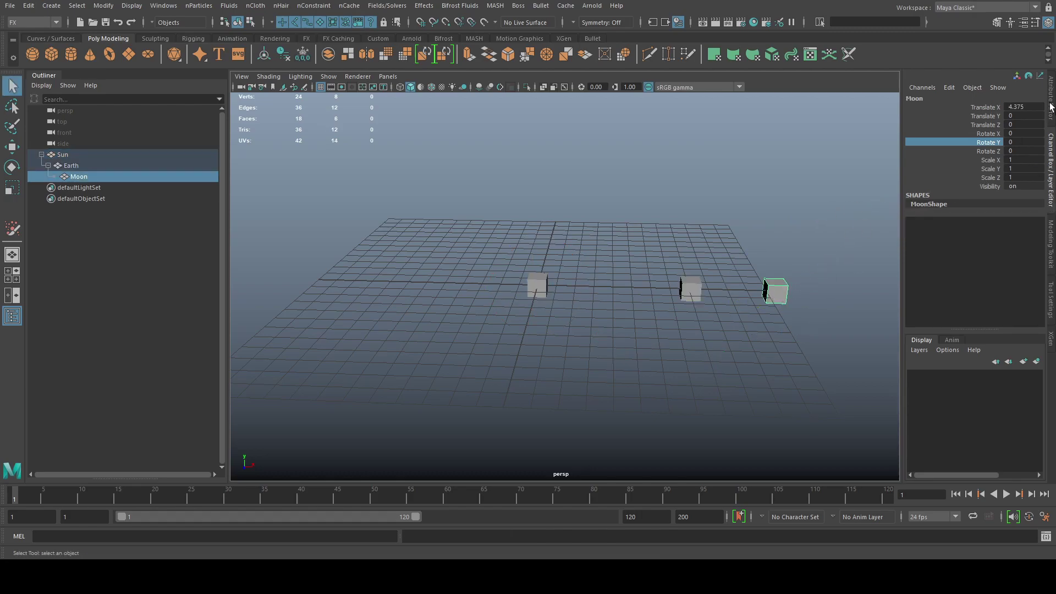
{"action": "left_click", "coordinate": [1051, 107]}
{"action": "right_click", "coordinate": [952, 181]}
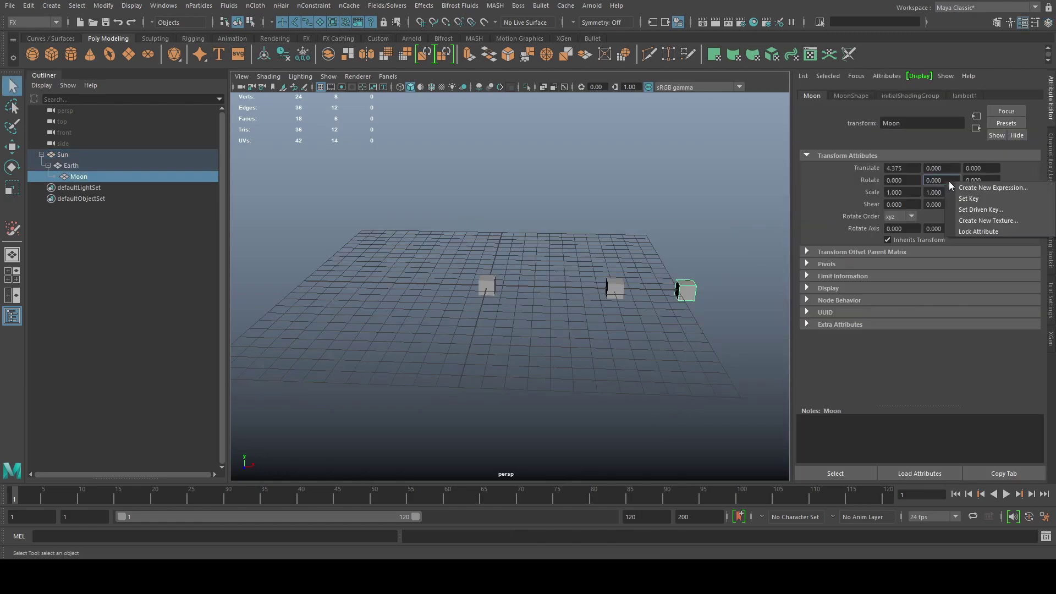
{"action": "left_click", "coordinate": [955, 187]}
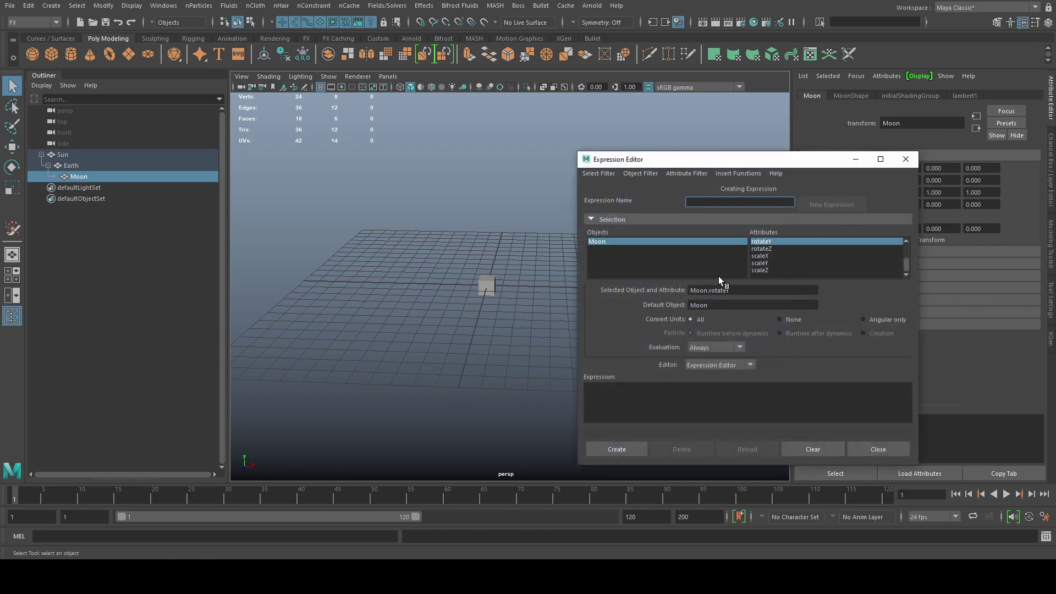
{"action": "double_click", "coordinate": [750, 288]}
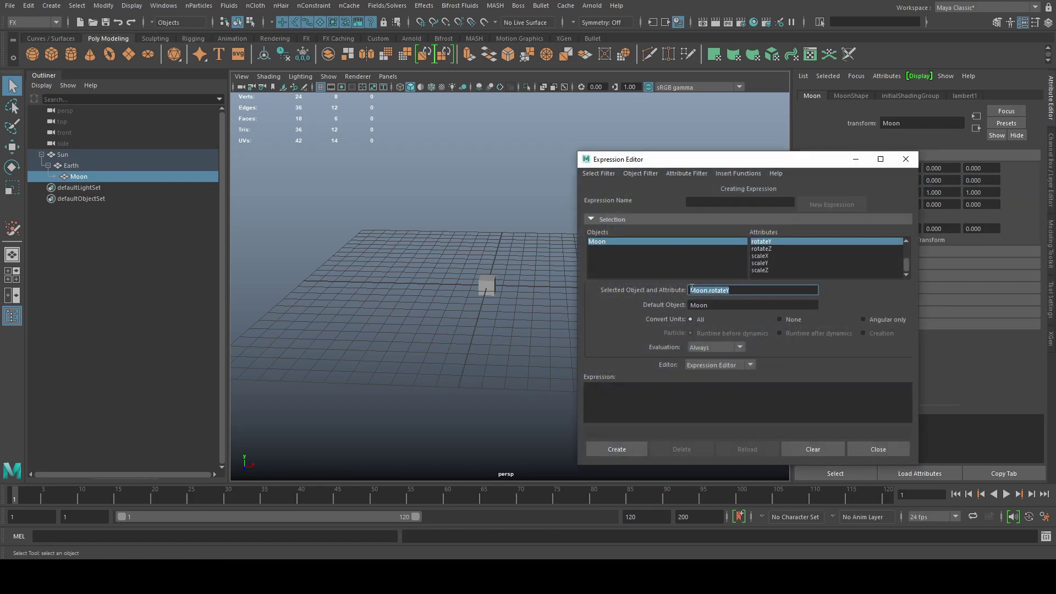
{"action": "left_click_drag", "start_coordinate": [692, 288], "coordinate": [617, 387]}
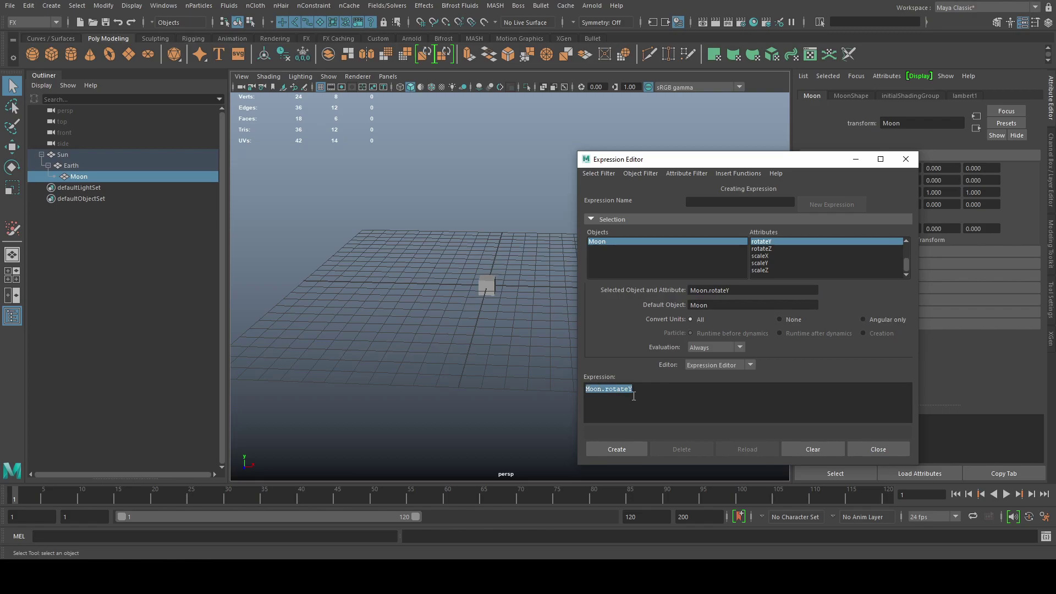
{"action": "left_click", "coordinate": [677, 392]}
Complete Moon.rotateY = Earth.rotateY * 50, create it, and close the editor
{"action": "type", "text": "="}
{"action": "key", "text": "ctrl+v"}
{"action": "double_click", "coordinate": [651, 389]}
{"action": "type", "text": "Earth"}
{"action": "type", "text": " *"}
{"action": "type", "text": "50"}
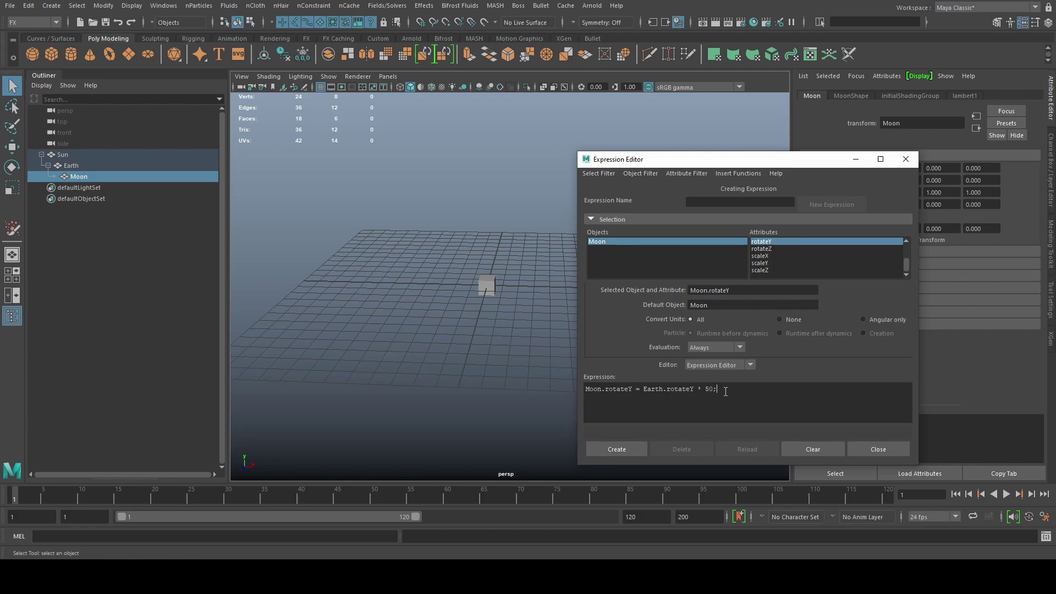
{"action": "left_click", "coordinate": [618, 447]}
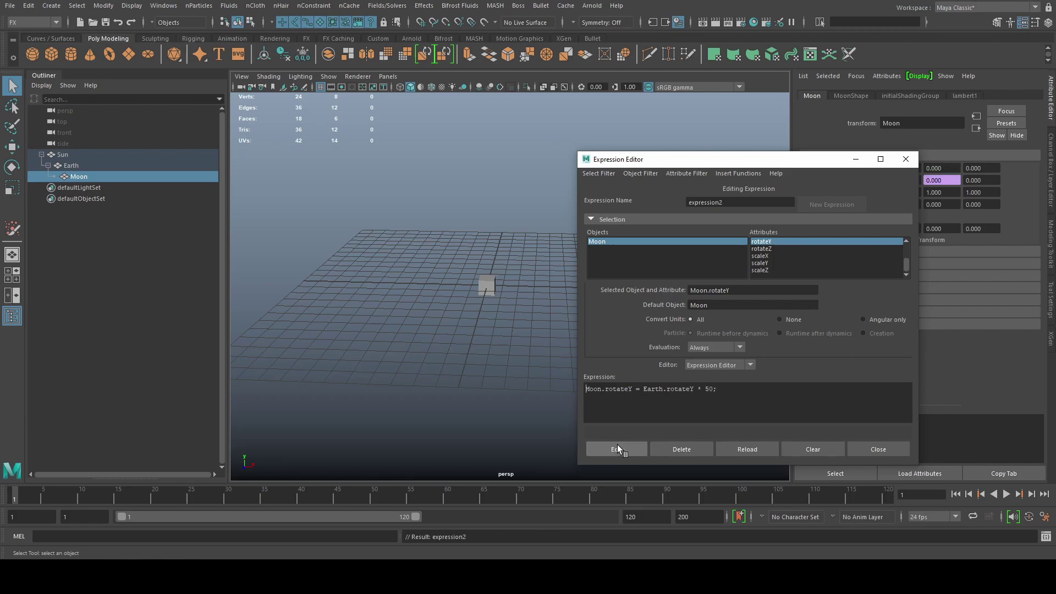
{"action": "left_click", "coordinate": [906, 159]}
Select Sun, reset its Rotate Y to 0 and key it at frame 1
{"action": "left_click", "coordinate": [121, 156]}
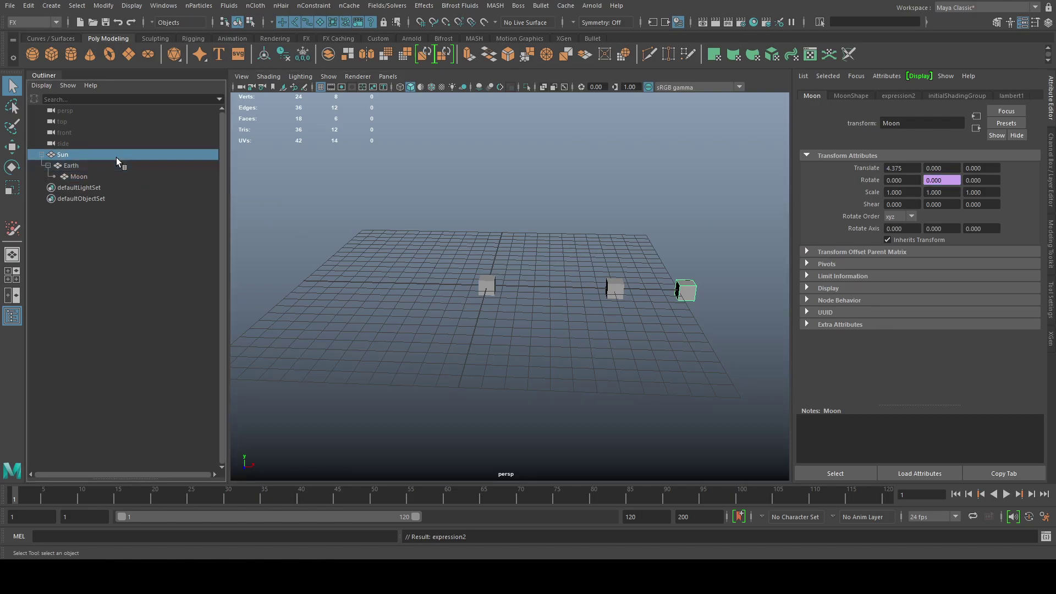
{"action": "left_click", "coordinate": [1050, 168]}
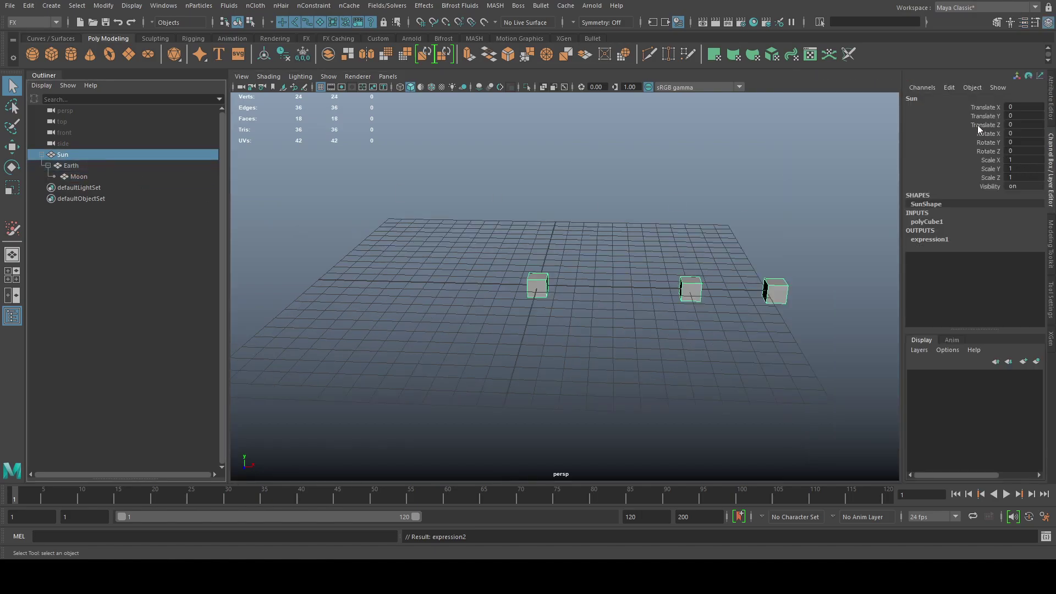
{"action": "left_click", "coordinate": [985, 143]}
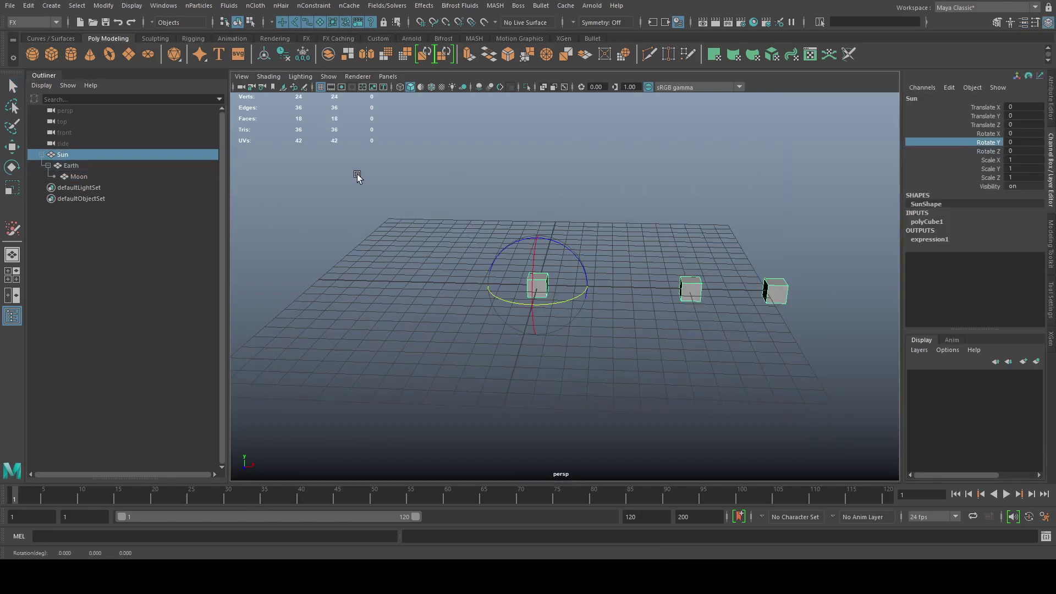
{"action": "middle_click_drag", "start_coordinate": [357, 176], "coordinate": [811, 170]}
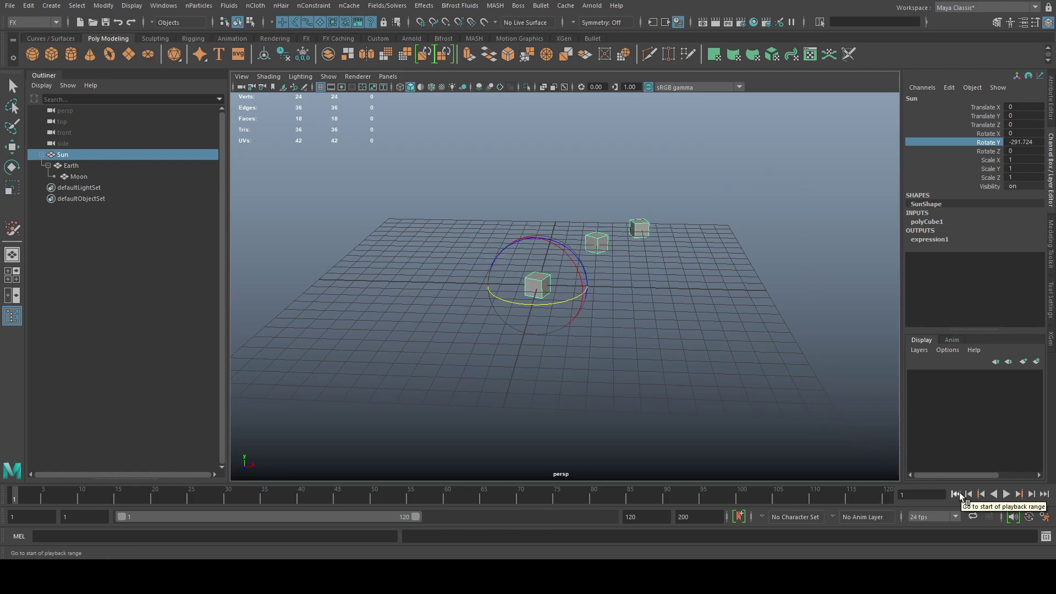
{"action": "double_click", "coordinate": [1029, 142]}
{"action": "type", "text": "0"}
{"action": "key", "text": "Return"}
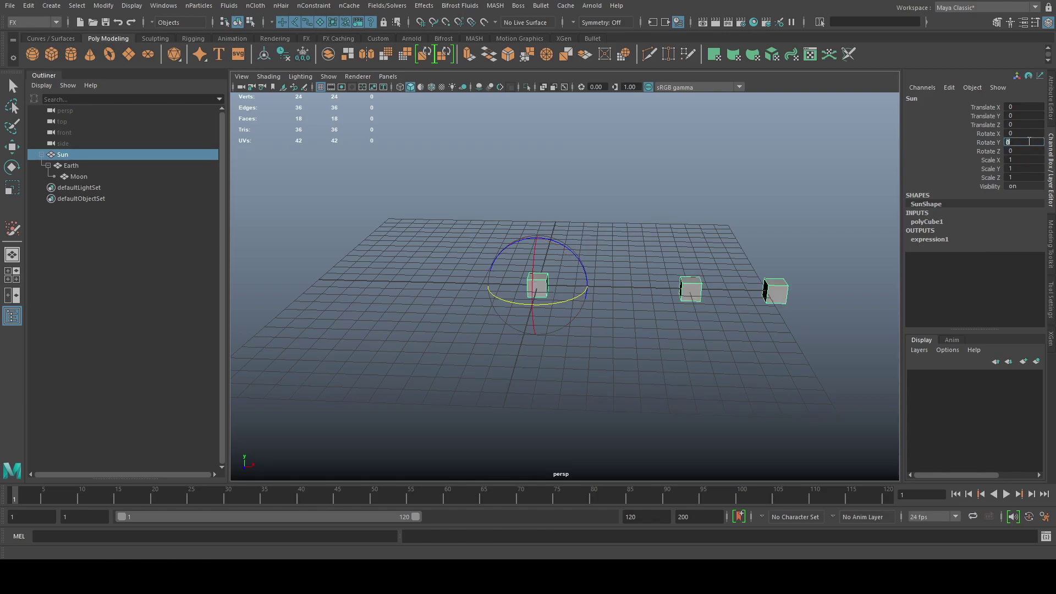
{"action": "right_click", "coordinate": [978, 144]}
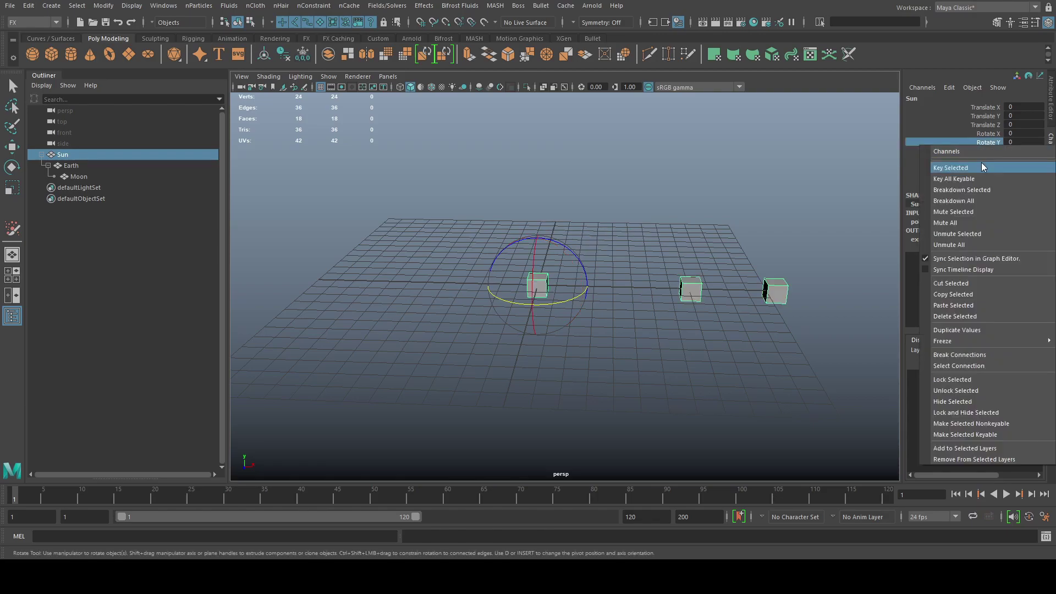
{"action": "left_click", "coordinate": [981, 163]}
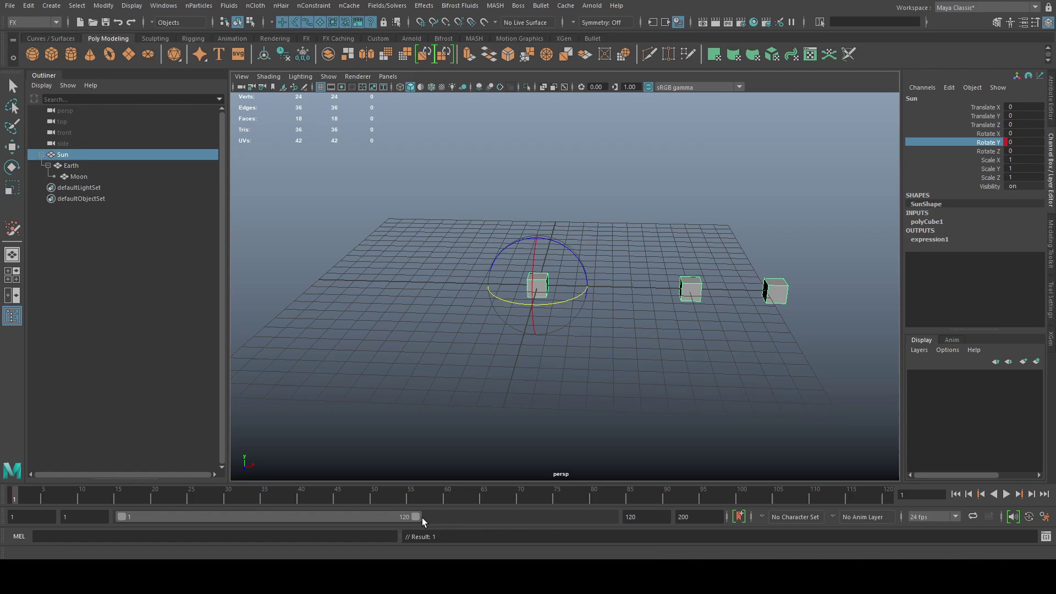
Extend the playback range end to 2000 frames
{"action": "left_click_drag", "start_coordinate": [422, 517], "coordinate": [652, 524]}
{"action": "left_click", "coordinate": [655, 517]}
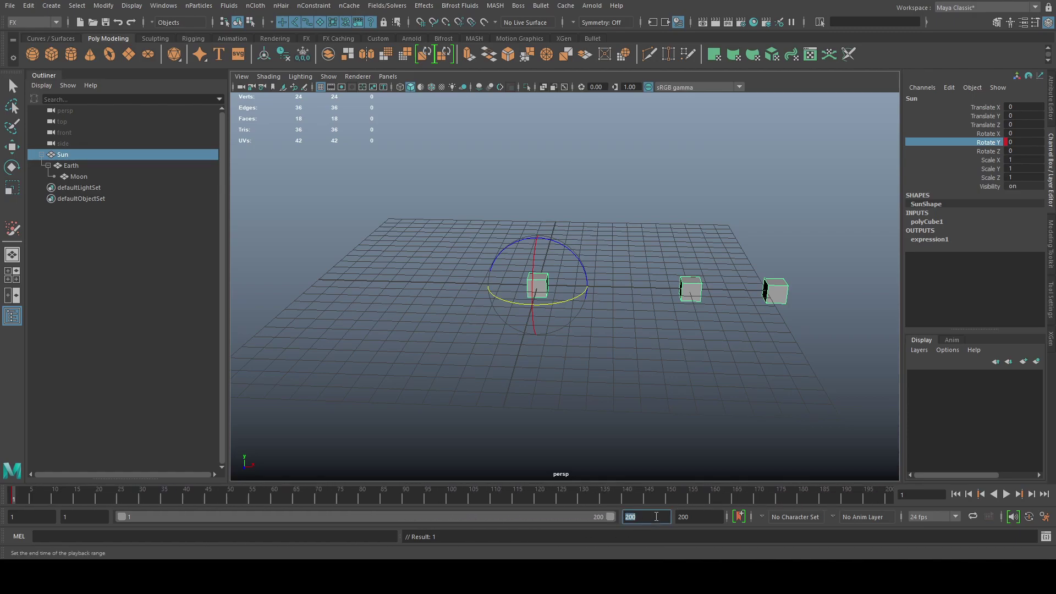
{"action": "type", "text": "2000"}
{"action": "key", "text": "Return"}
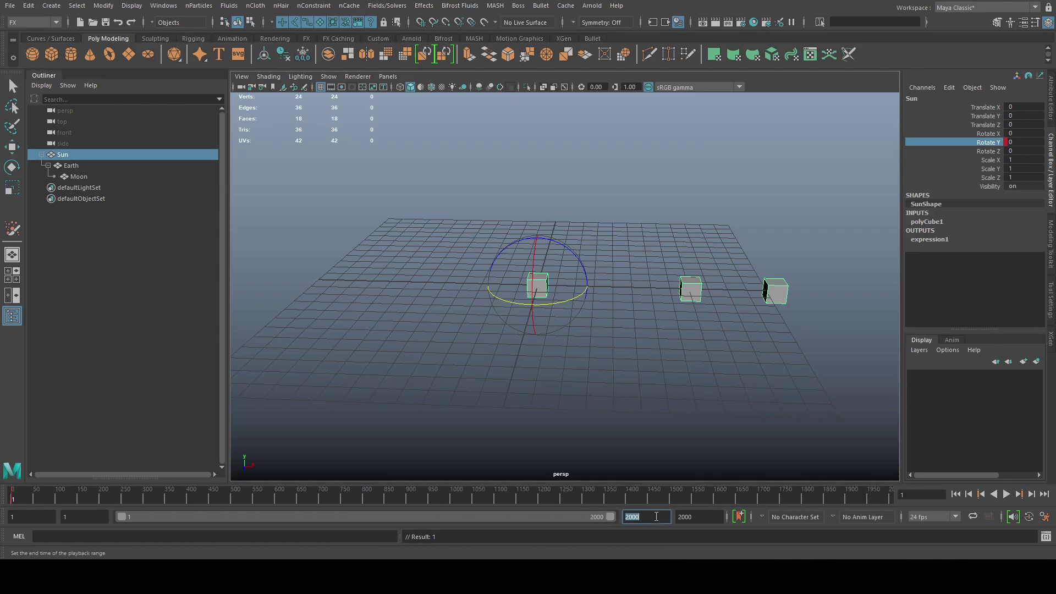
At frame 303, rotate Sun to -400.064 in Y and key Rotate Y
{"action": "left_click", "coordinate": [1044, 495]}
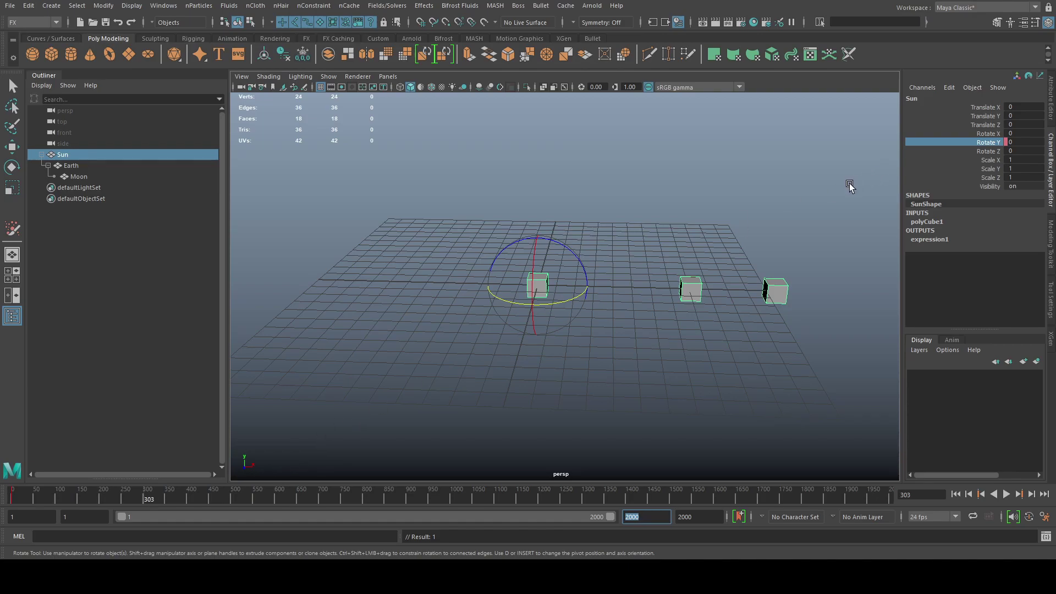
{"action": "middle_click_drag", "start_coordinate": [460, 181], "coordinate": [726, 198]}
{"action": "right_click", "coordinate": [946, 142]}
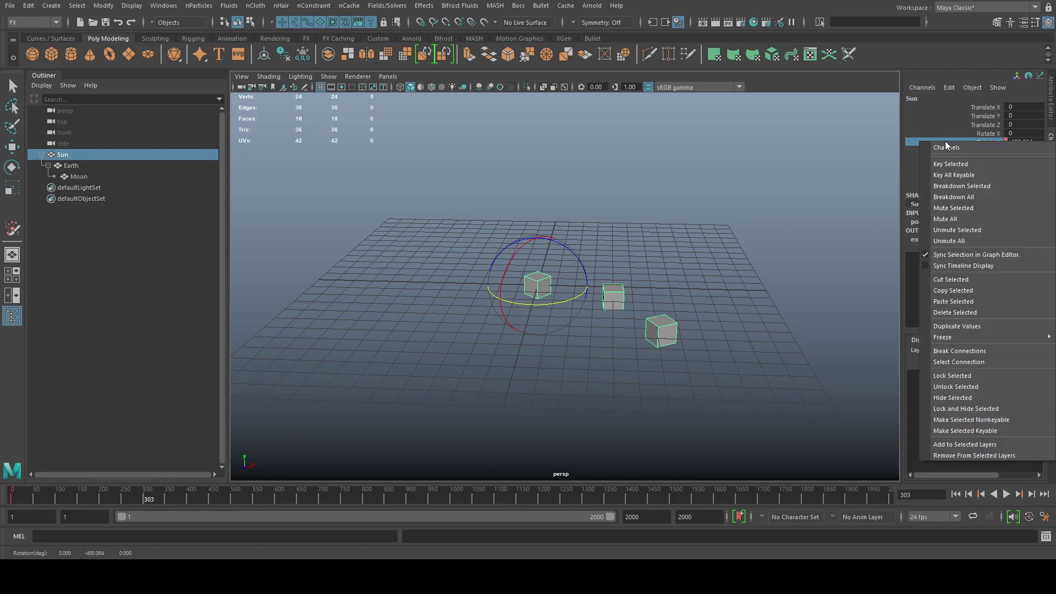
{"action": "left_click", "coordinate": [965, 161]}
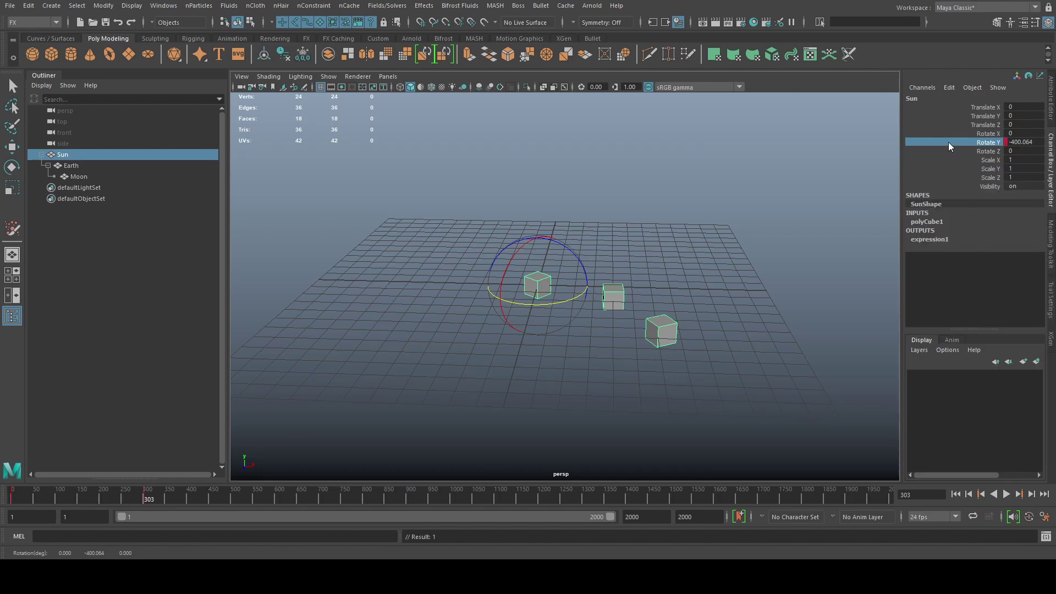
{"action": "left_click", "coordinate": [1050, 109]}
{"action": "key", "text": "q"}
{"action": "right_click", "coordinate": [941, 180]}
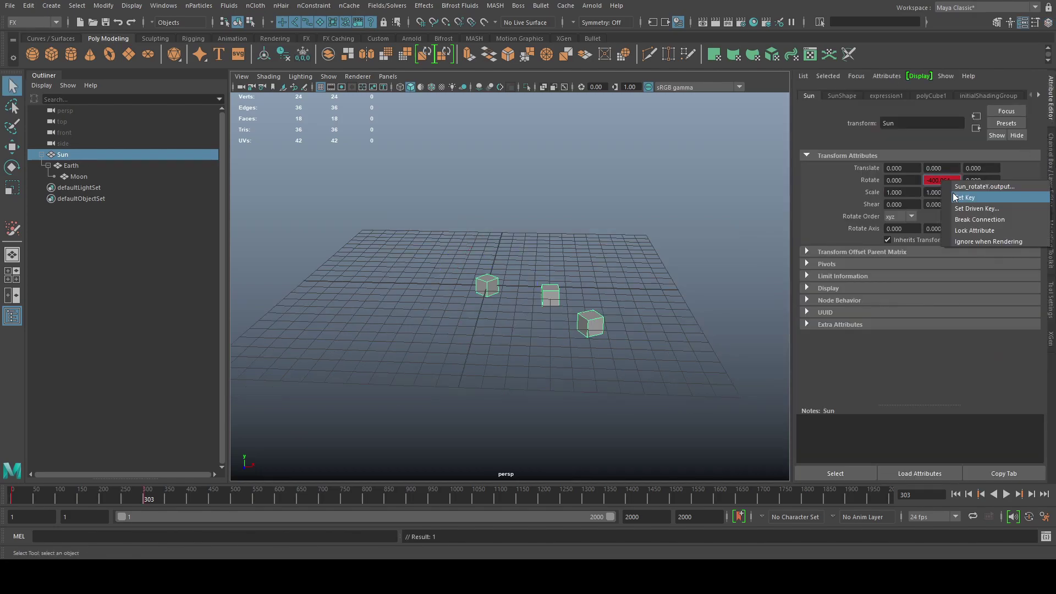
{"action": "left_click", "coordinate": [938, 180]}
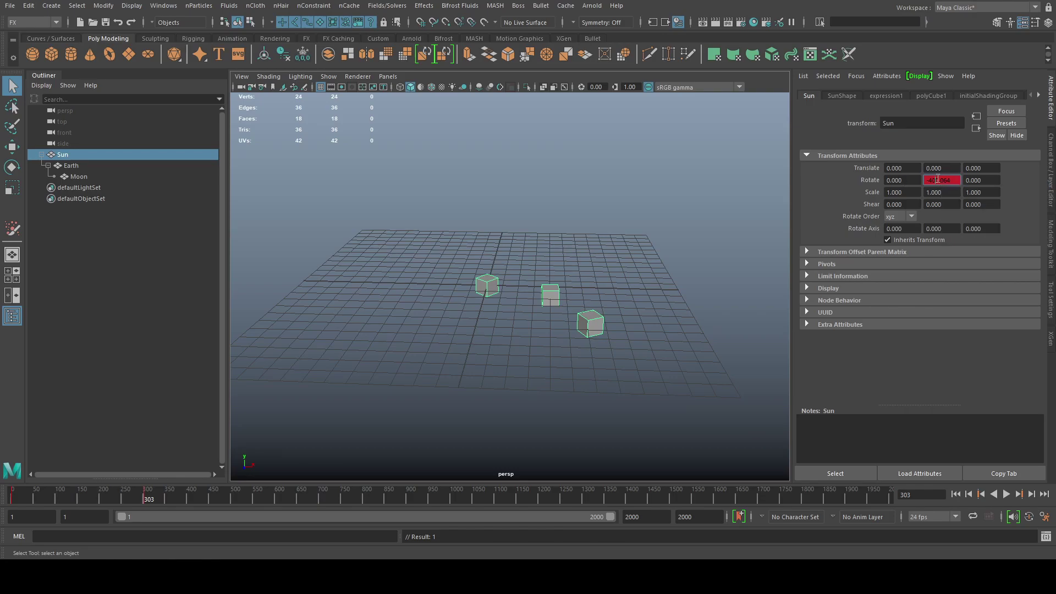
In the Graph Editor, make Sun's Rotate Y curve linear
{"action": "left_click", "coordinate": [164, 6]}
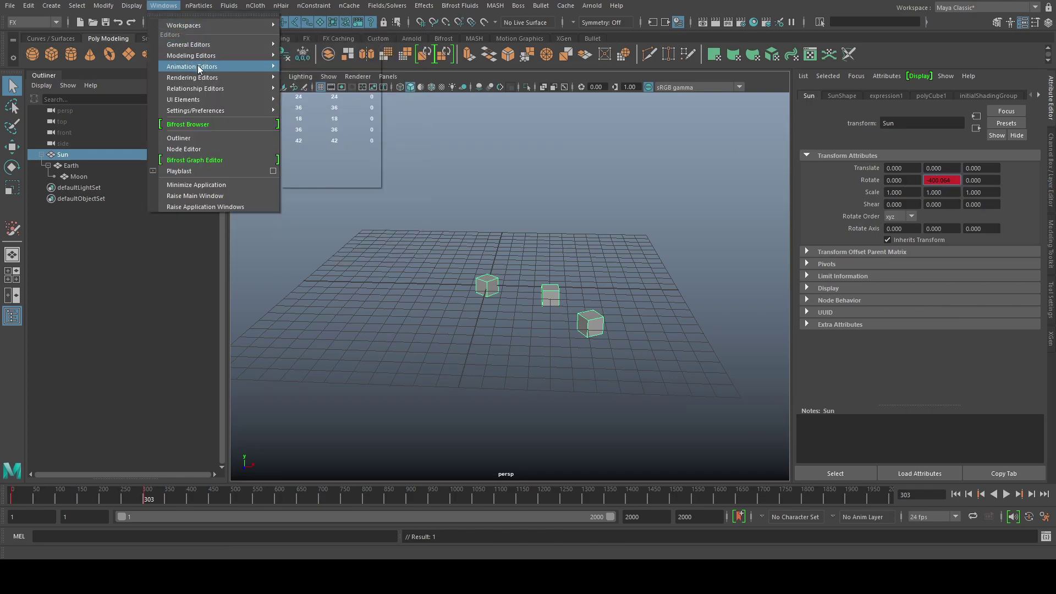
{"action": "left_click", "coordinate": [310, 67]}
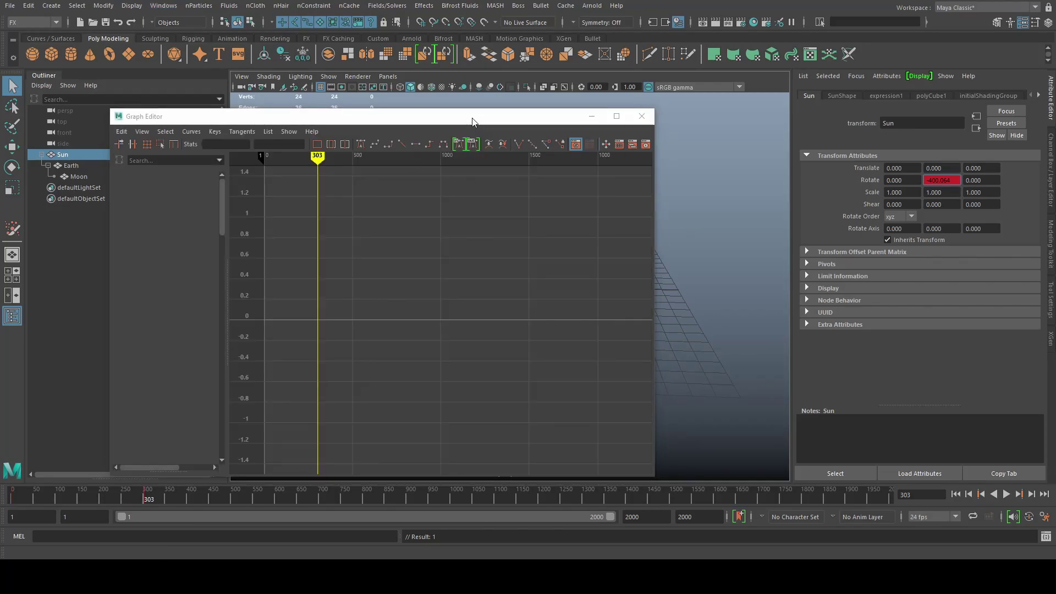
{"action": "left_click", "coordinate": [449, 319]}
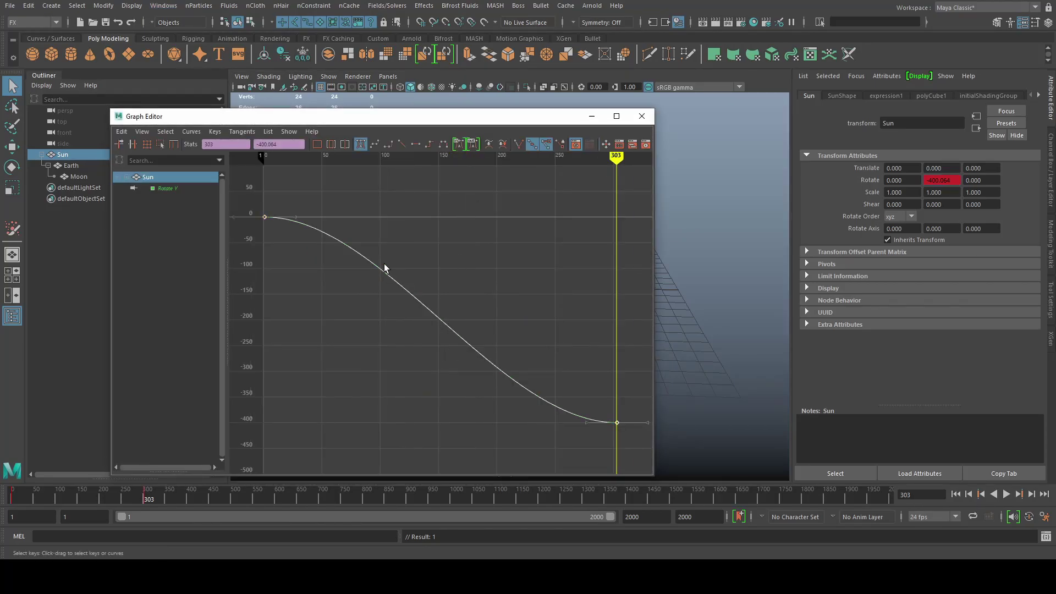
{"action": "left_click", "coordinate": [402, 145]}
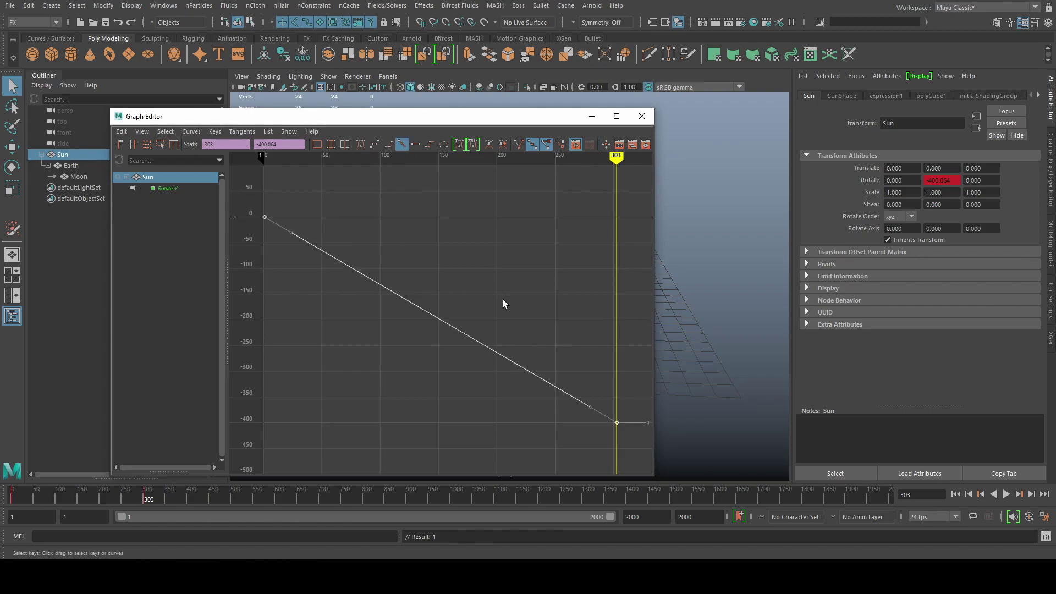
Set the curve's post infinity to Cycle and enable Show Results
{"action": "left_click", "coordinate": [199, 131]}
{"action": "mouse_move", "coordinate": [222, 162]}
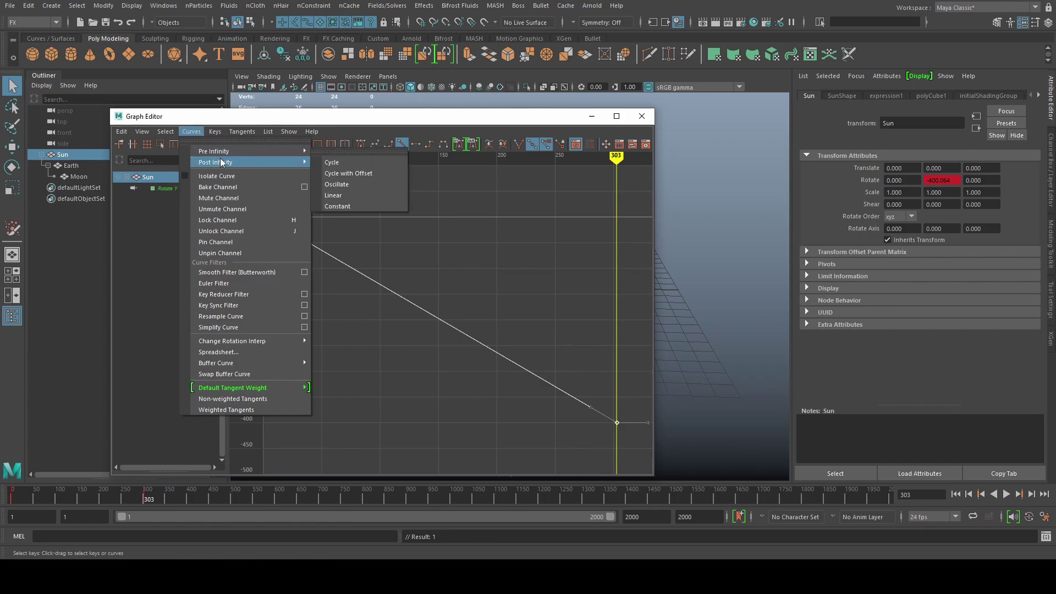
{"action": "left_click", "coordinate": [338, 164]}
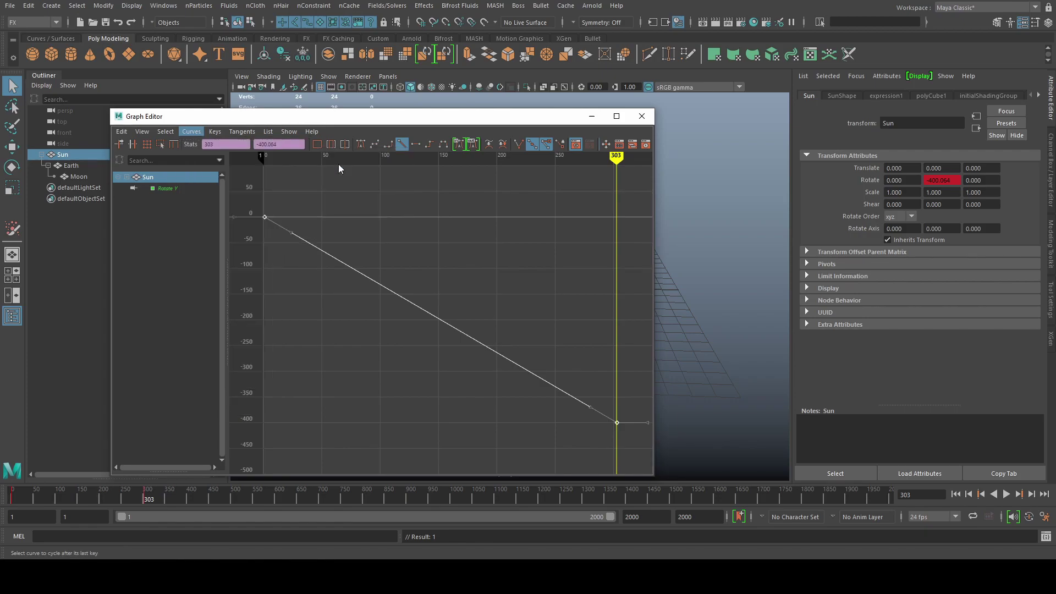
{"action": "right_click_drag", "start_coordinate": [500, 276], "coordinate": [533, 269], "text": "alt"}
{"action": "left_click", "coordinate": [143, 132]}
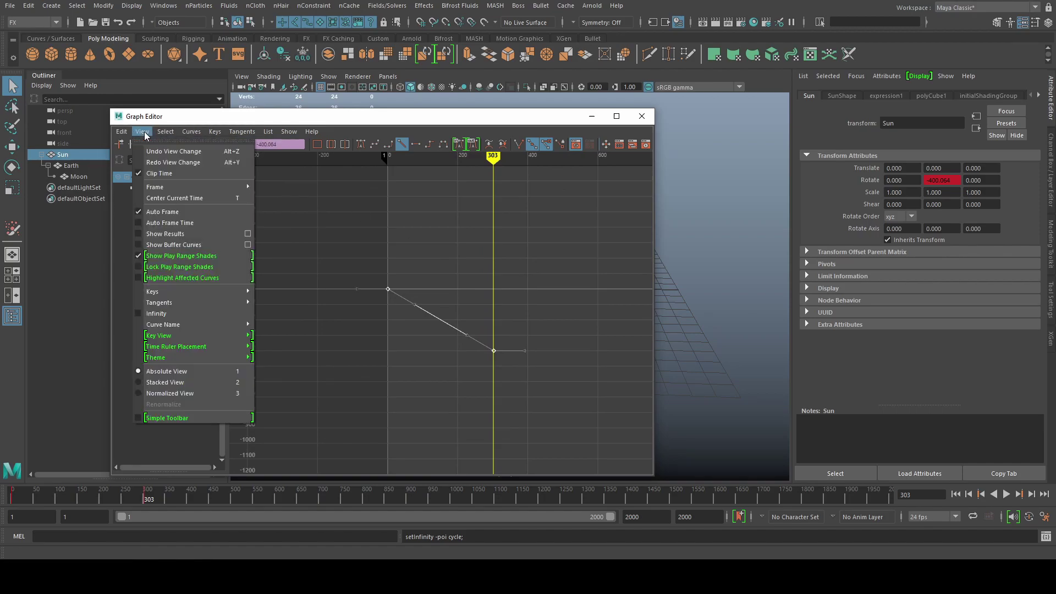
{"action": "left_click", "coordinate": [184, 235]}
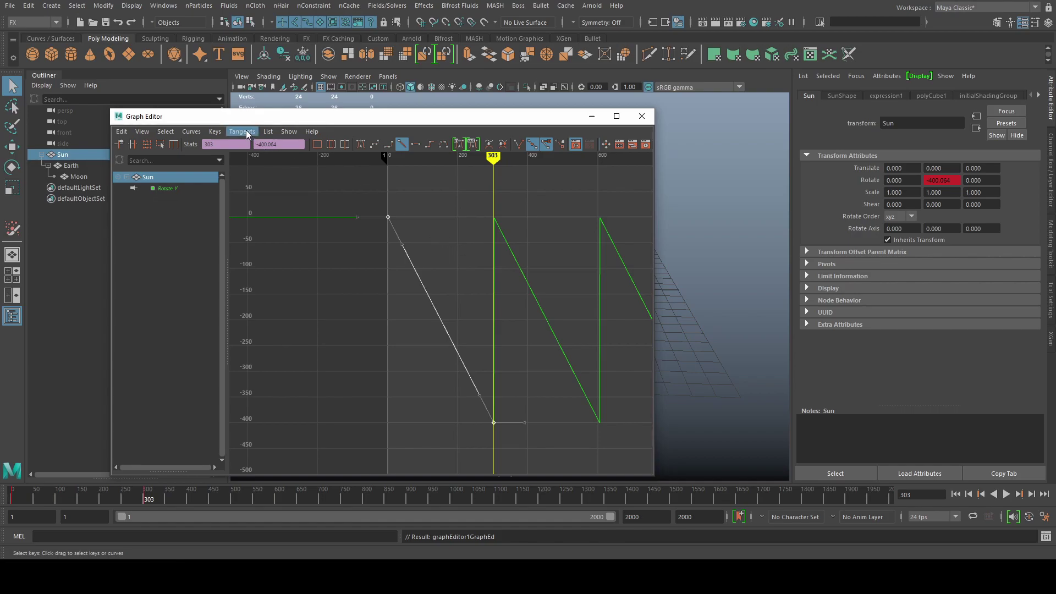
Change post infinity to Cycle with Offset and close the Graph Editor
{"action": "left_click", "coordinate": [192, 132]}
{"action": "mouse_move", "coordinate": [247, 163]}
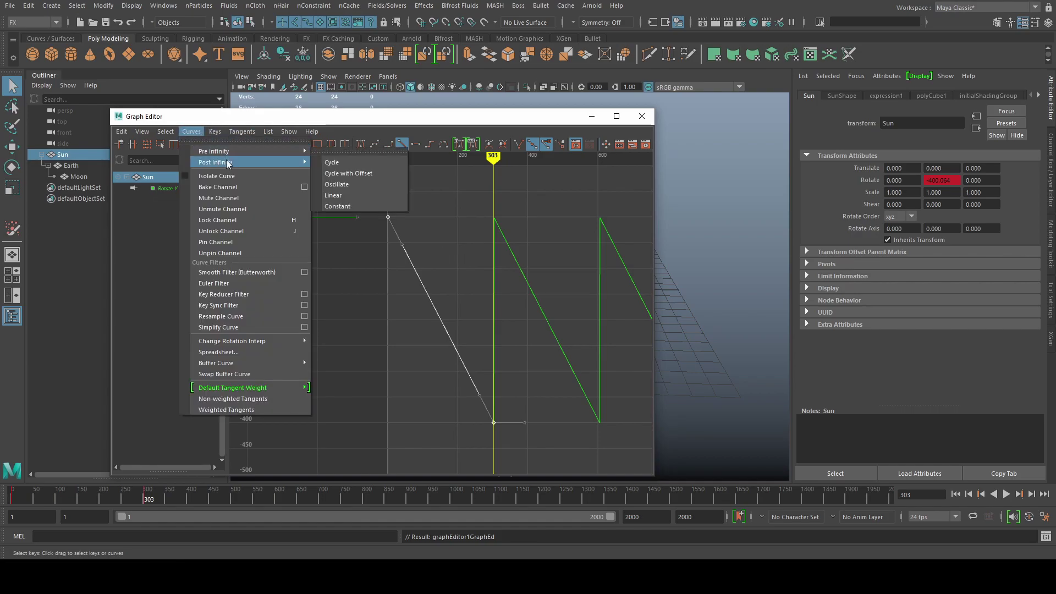
{"action": "left_click", "coordinate": [349, 173]}
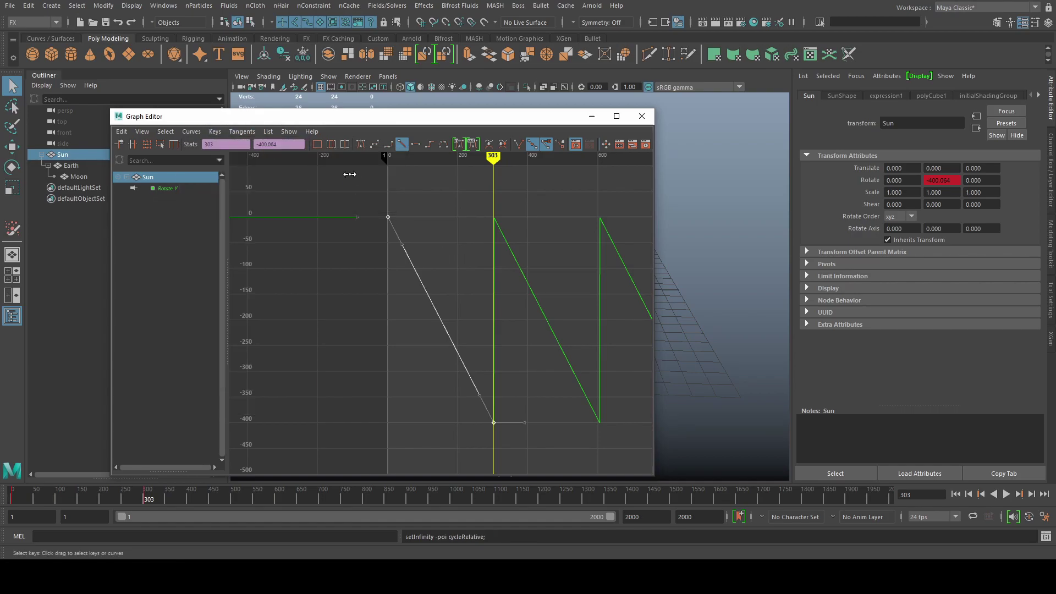
{"action": "scroll", "coordinate": [511, 259], "scroll_direction": "down", "scroll_amount": 4}
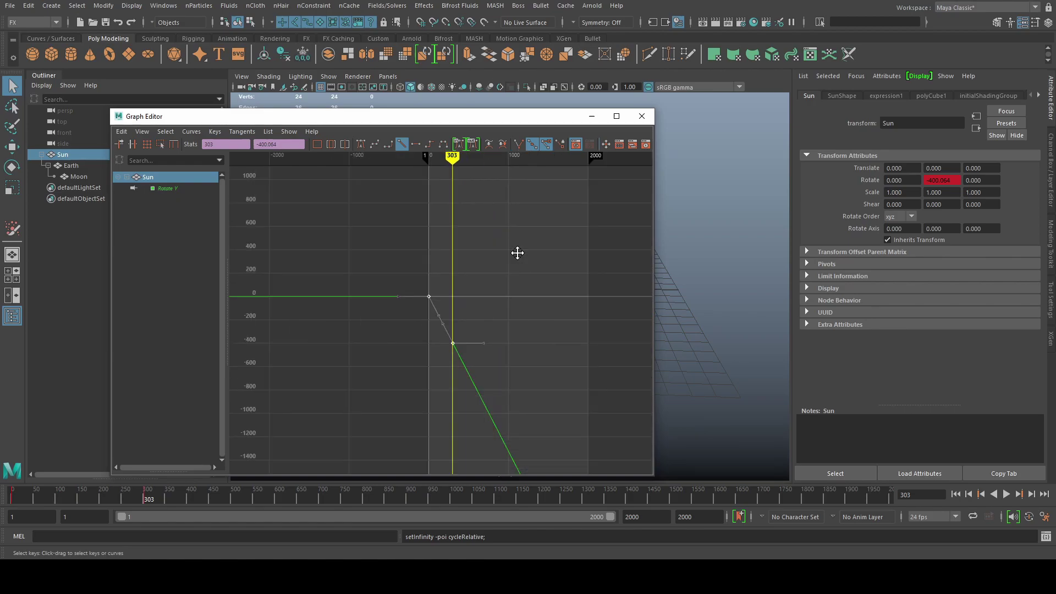
{"action": "scroll", "coordinate": [499, 249], "scroll_direction": "down", "scroll_amount": 2}
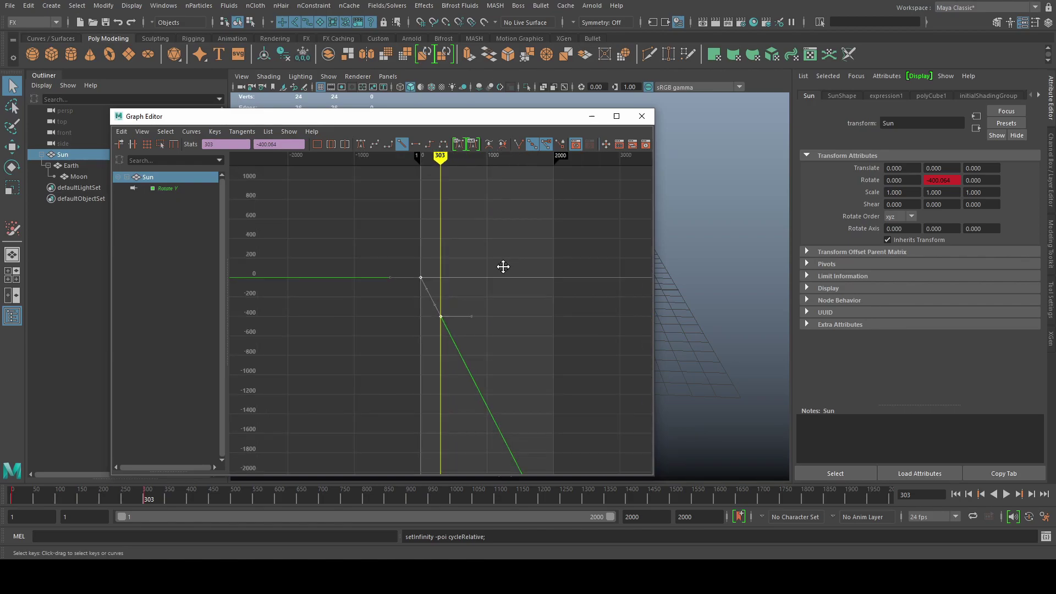
{"action": "scroll", "coordinate": [495, 385], "scroll_direction": "up", "scroll_amount": 4}
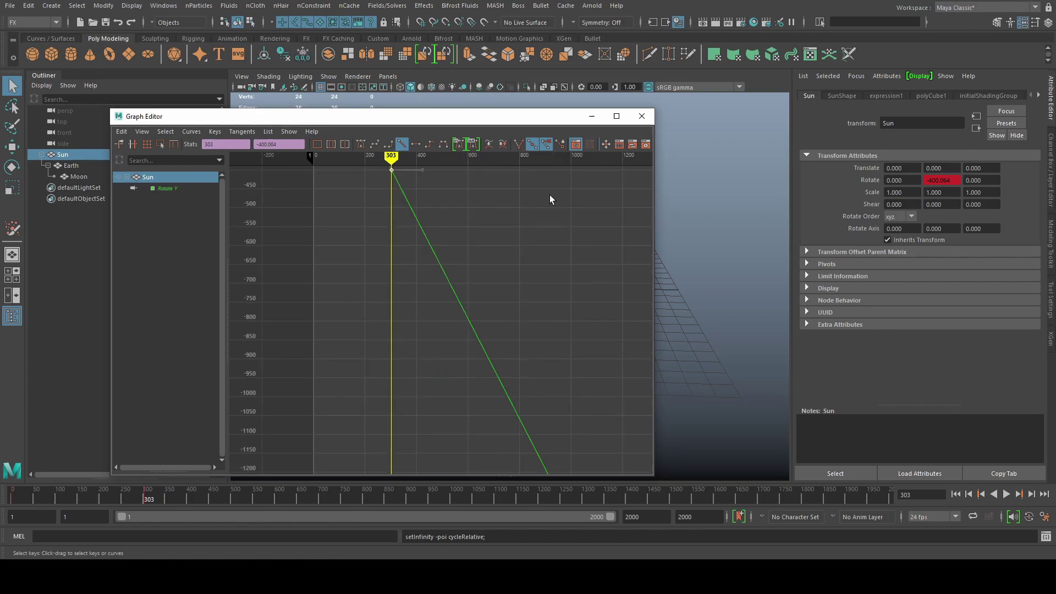
{"action": "left_click", "coordinate": [641, 116]}
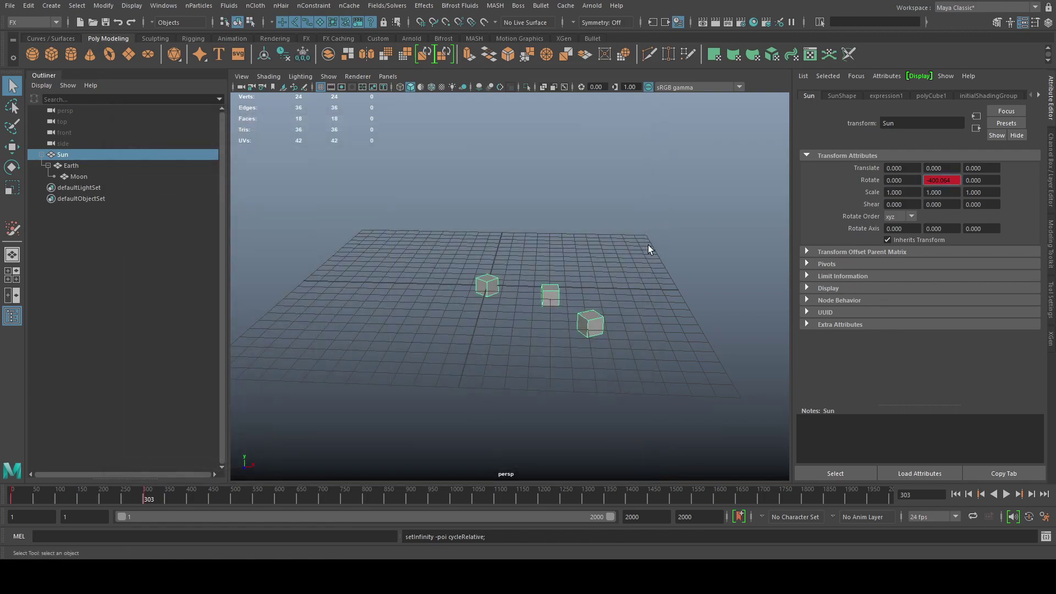
Play the Sun, Earth and Moon orbit animation, stop it, and rewind to frame 1
{"action": "left_click_drag", "start_coordinate": [648, 245], "coordinate": [619, 242], "text": "alt"}
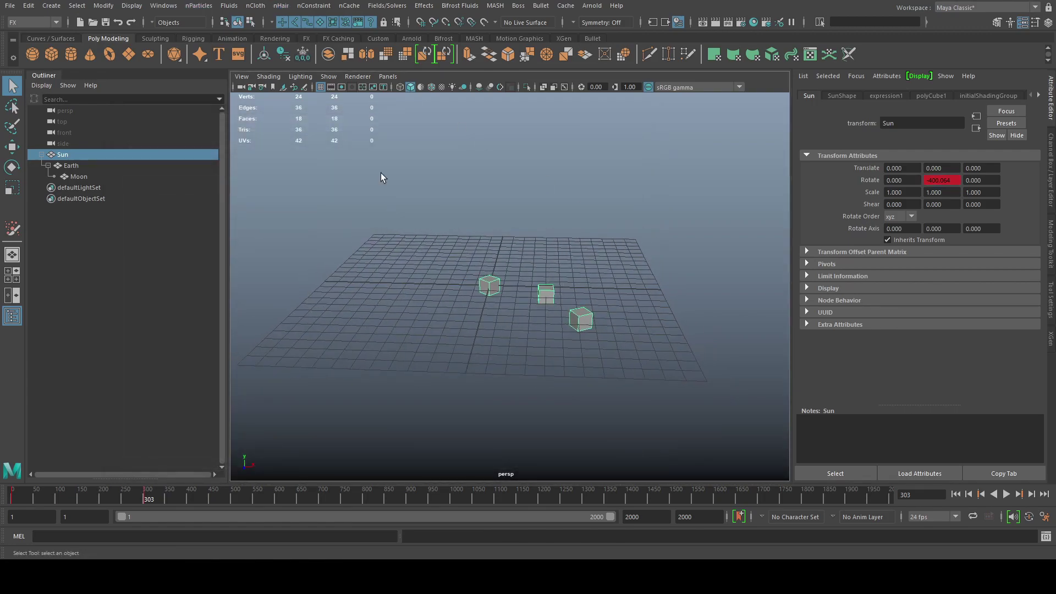
{"action": "left_click", "coordinate": [957, 495]}
{"action": "left_click", "coordinate": [1005, 497]}
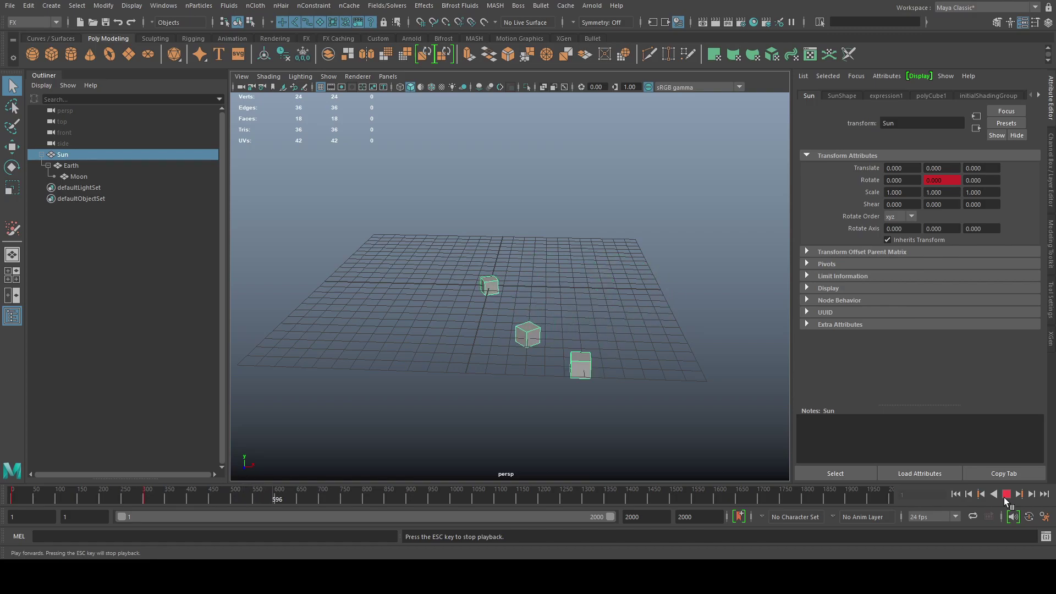
{"action": "left_click", "coordinate": [1006, 494]}
{"action": "left_click", "coordinate": [955, 495]}
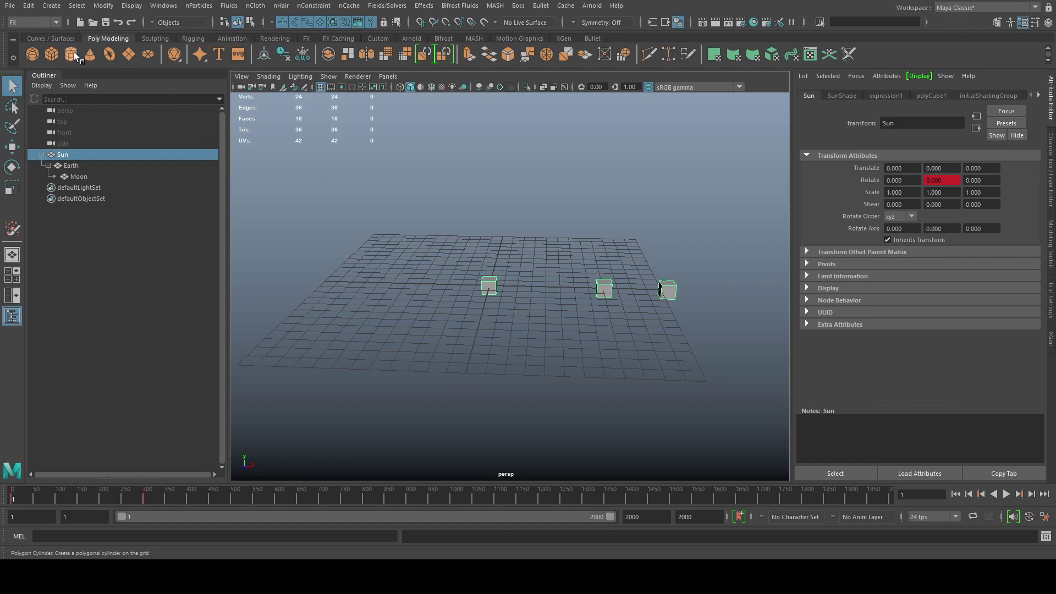
Create a new cube, move it to Translate X 19.9 and scale it to 8.178
{"action": "left_click", "coordinate": [52, 55]}
{"action": "key", "text": "w"}
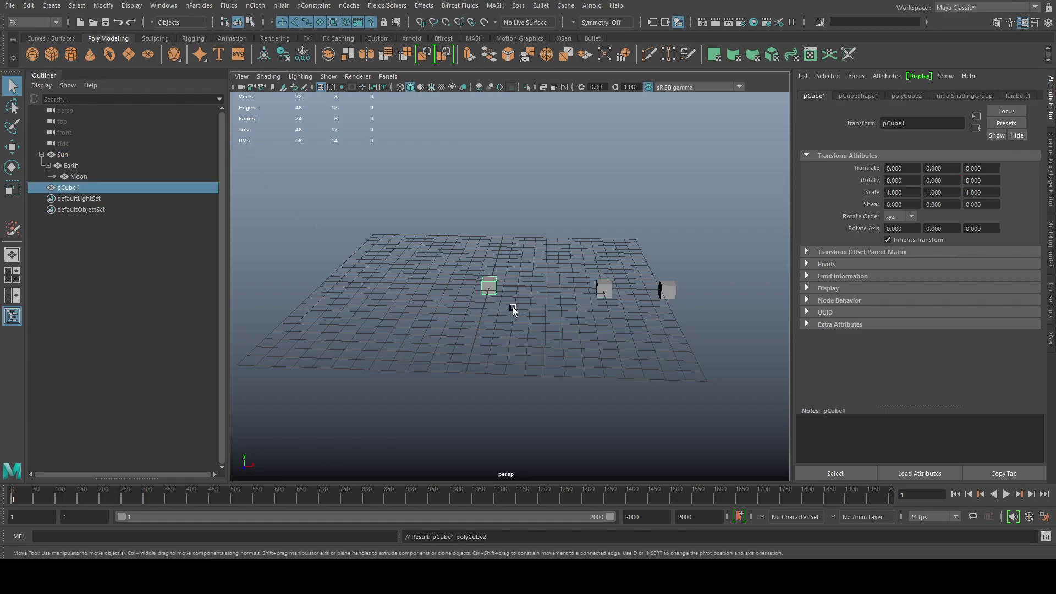
{"action": "left_click_drag", "start_coordinate": [529, 287], "coordinate": [753, 304]}
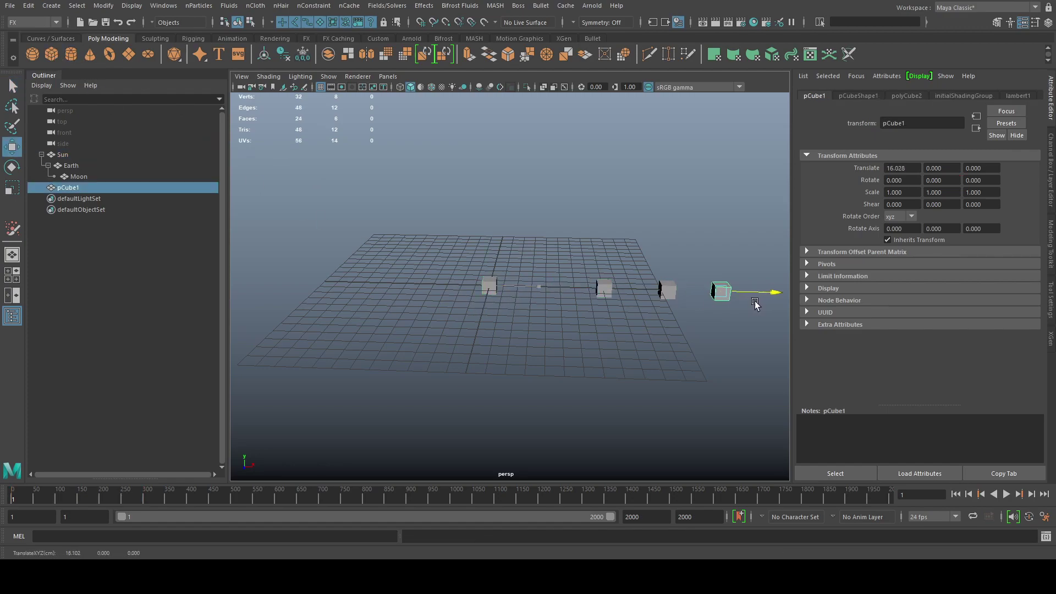
{"action": "middle_click_drag", "start_coordinate": [725, 351], "coordinate": [691, 361], "text": "alt"}
{"action": "right_click_drag", "start_coordinate": [691, 361], "coordinate": [615, 335], "text": "alt"}
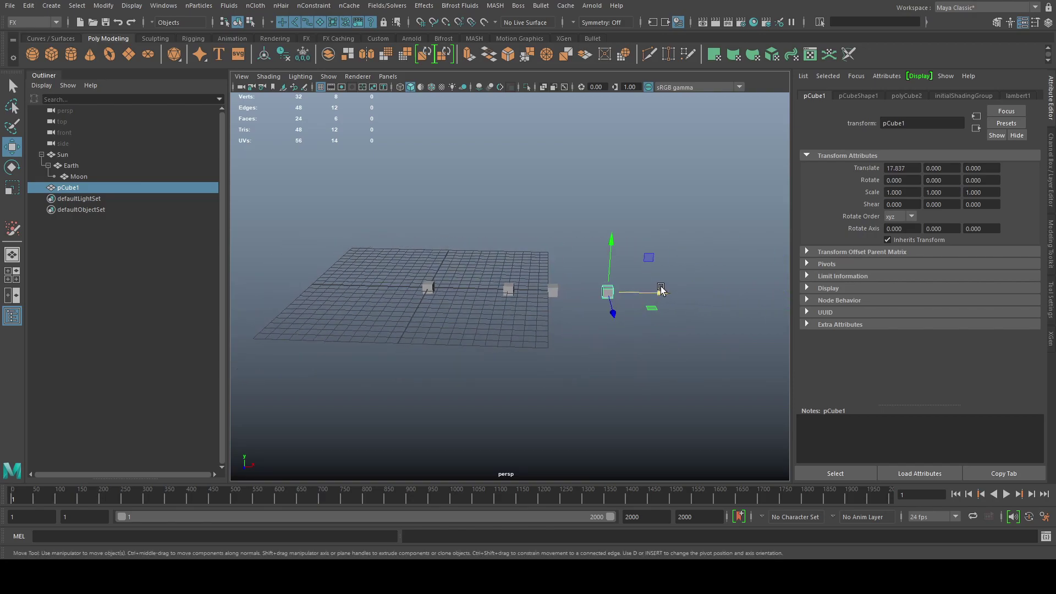
{"action": "left_click_drag", "start_coordinate": [661, 290], "coordinate": [684, 278]}
{"action": "key", "text": "r"}
{"action": "key", "text": "q"}
{"action": "left_click_drag", "start_coordinate": [571, 342], "coordinate": [582, 344], "text": "alt"}
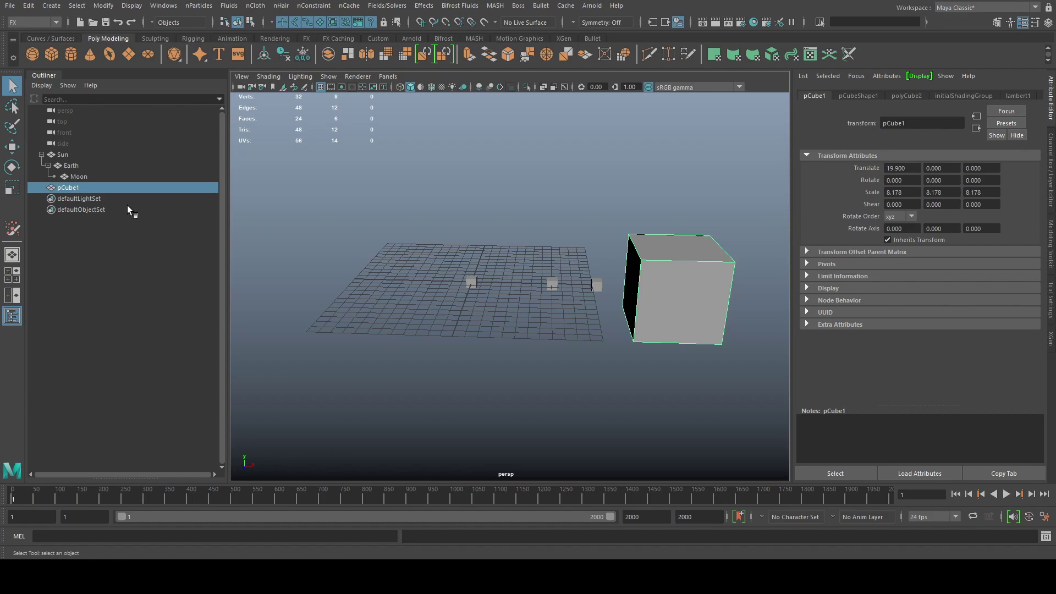
Parent the cube under Sun, rename it Mars, and show its transform attributes
{"action": "middle_click_drag", "start_coordinate": [83, 187], "coordinate": [78, 154]}
{"action": "double_click", "coordinate": [88, 190]}
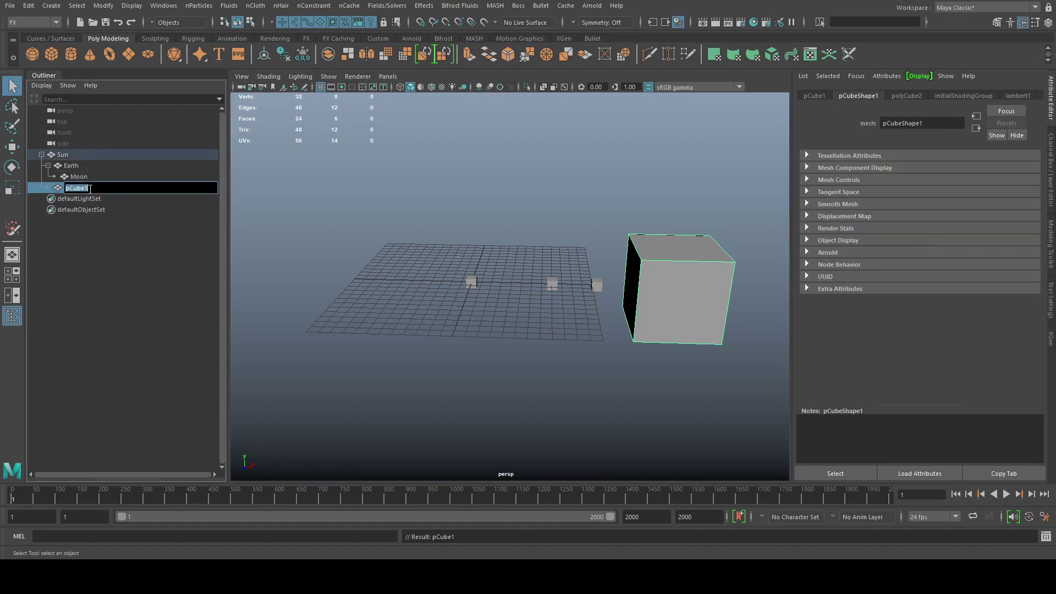
{"action": "key", "text": "Return"}
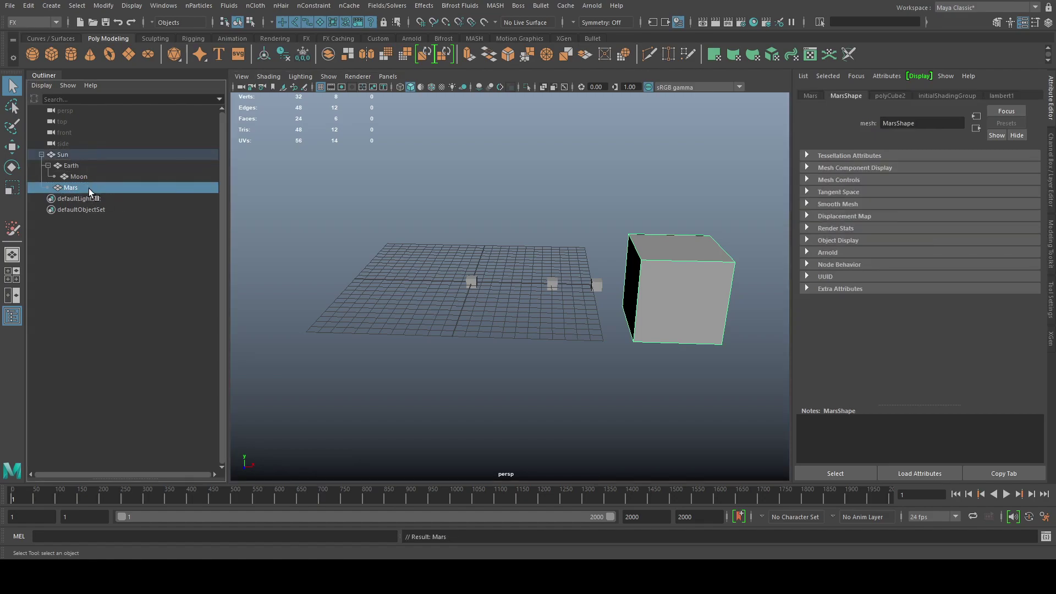
{"action": "left_click", "coordinate": [1051, 165]}
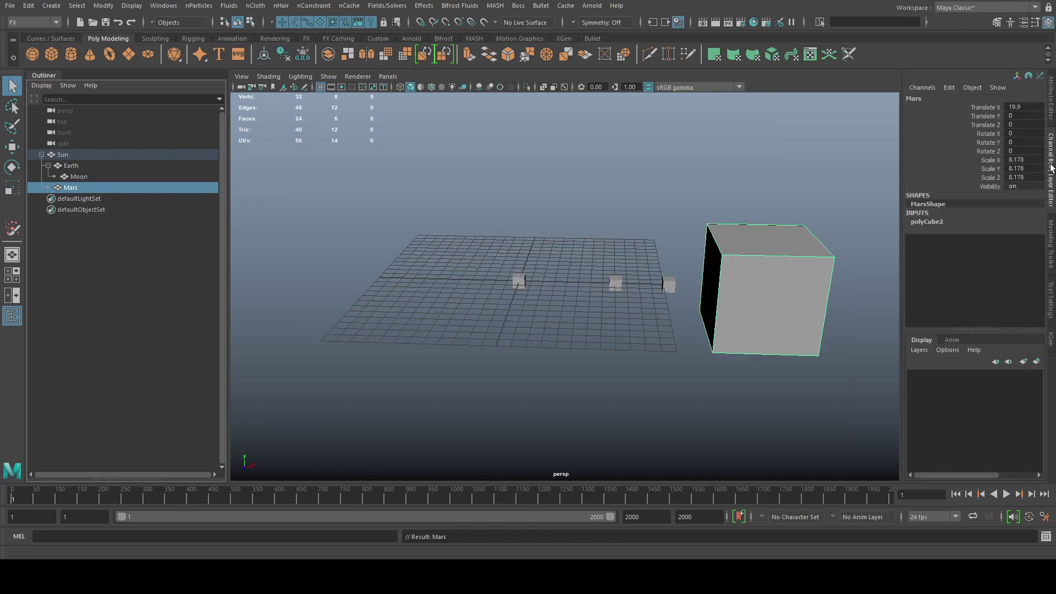
{"action": "left_click", "coordinate": [1052, 118]}
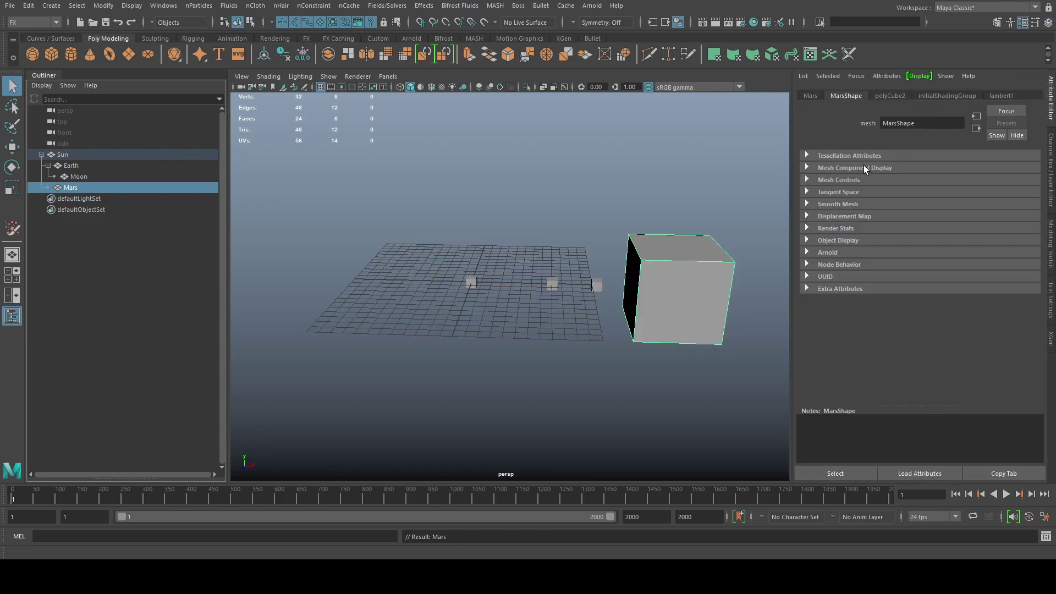
{"action": "left_click", "coordinate": [811, 96]}
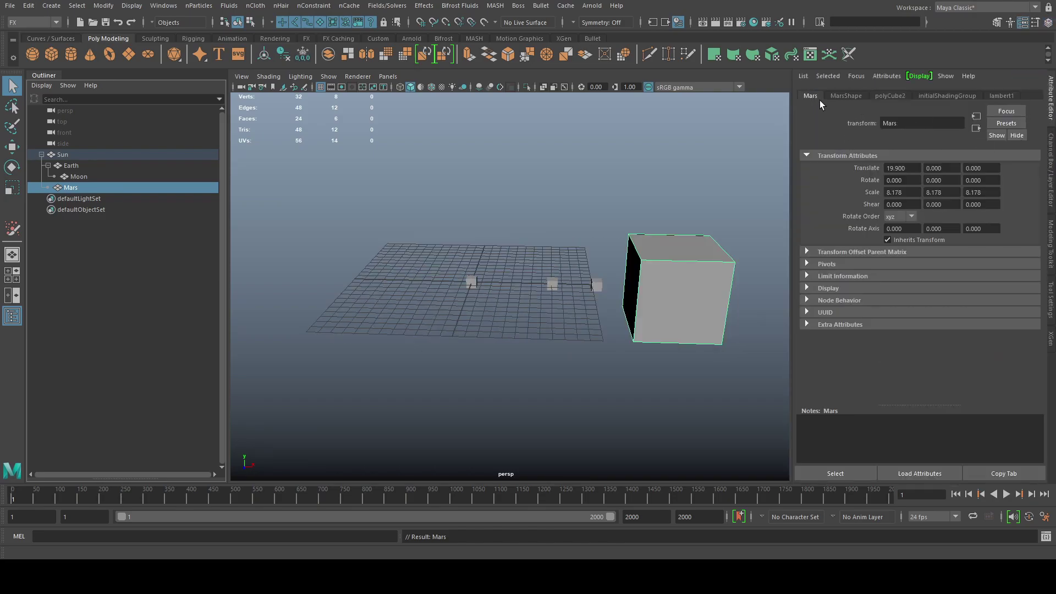
Create expression3 on Mars's Rotate Y so that Mars.rotateY = Sun.rotateY * 2
{"action": "right_click", "coordinate": [943, 181]}
{"action": "left_click", "coordinate": [984, 186]}
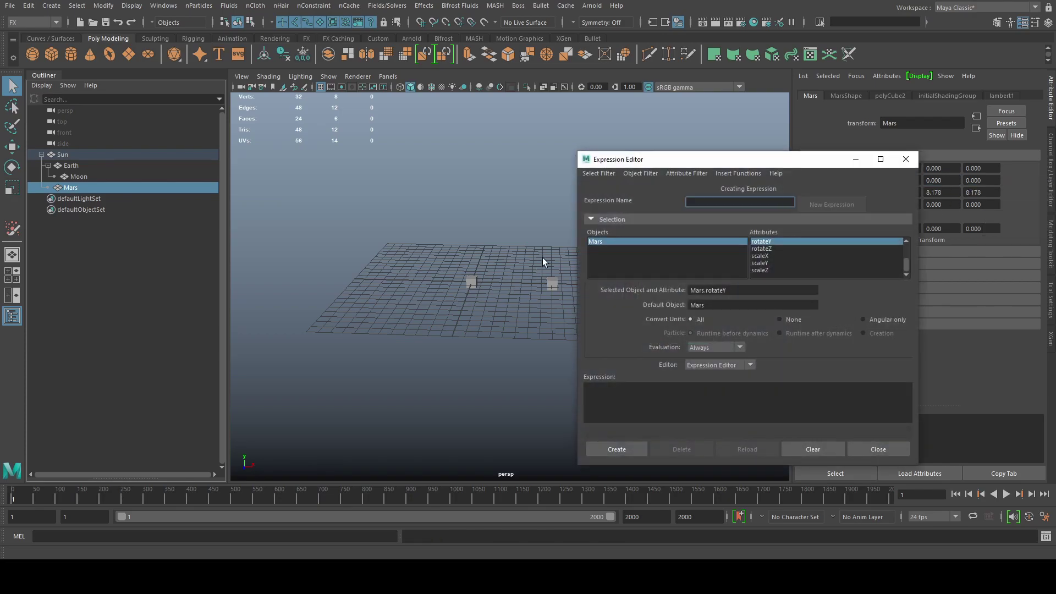
{"action": "double_click", "coordinate": [729, 287]}
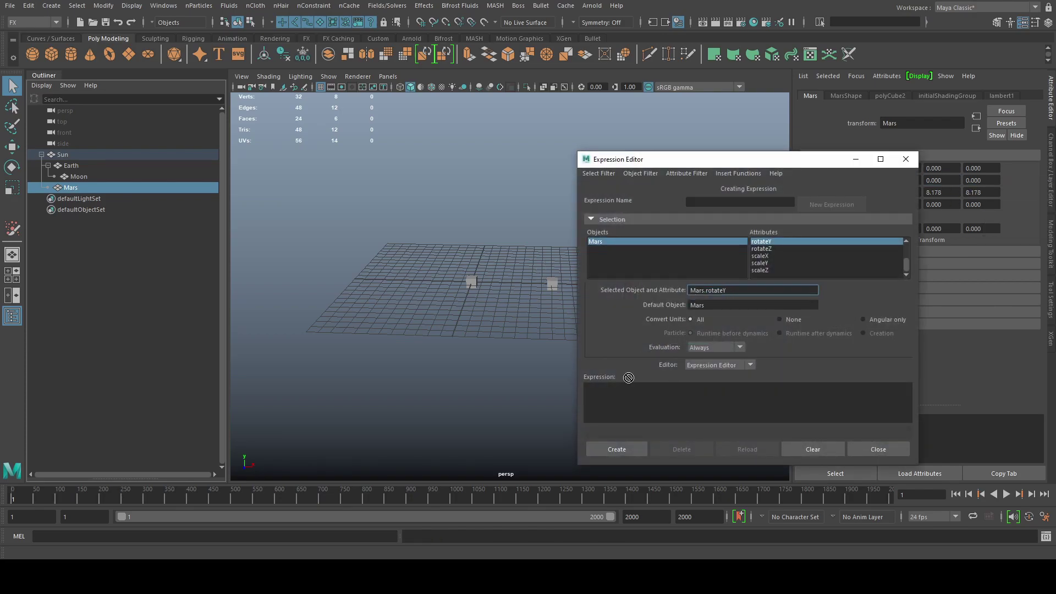
{"action": "left_click", "coordinate": [676, 395]}
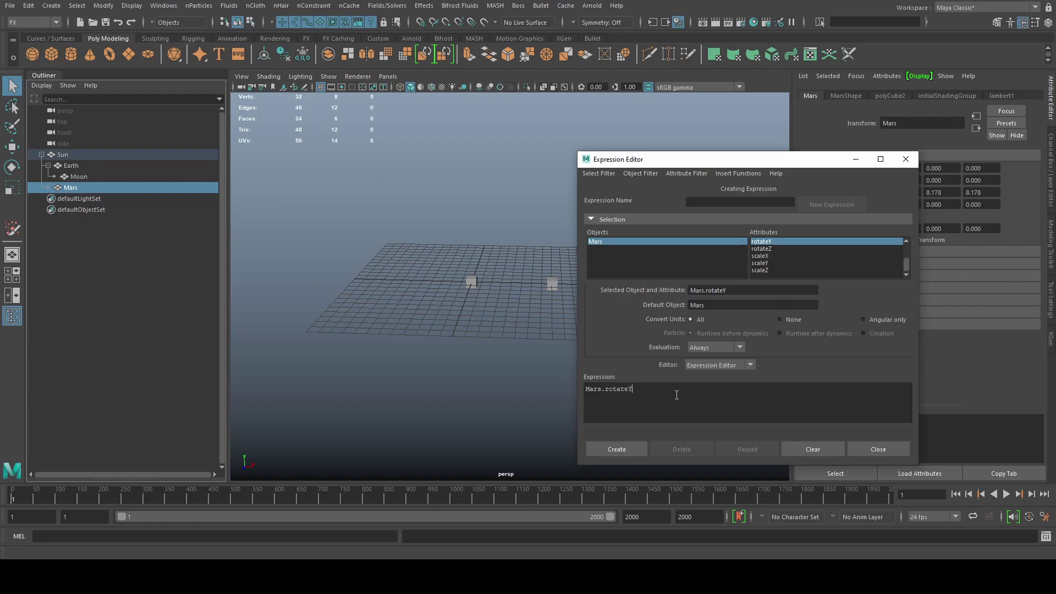
{"action": "key", "text": "ctrl+a"}
{"action": "left_click", "coordinate": [677, 395]}
{"action": "type", "text": "Su"}
{"action": "left_click", "coordinate": [626, 444]}
{"action": "left_click", "coordinate": [899, 163]}
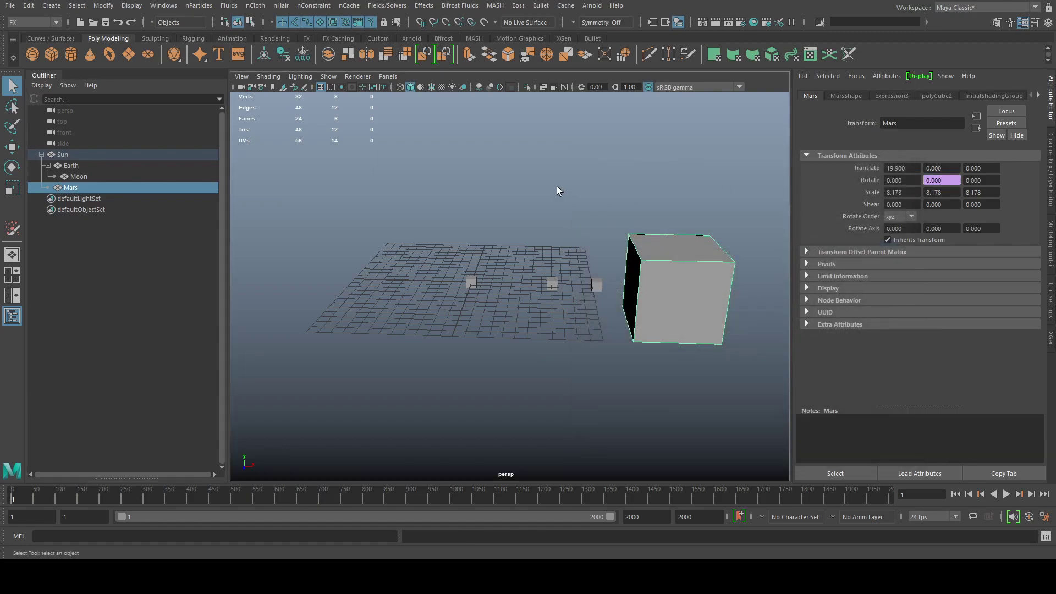
Preview Mars orbiting the Sun until about frame 636, then rewind to frame 1
{"action": "left_click", "coordinate": [558, 190]}
{"action": "right_click_drag", "start_coordinate": [638, 191], "coordinate": [488, 194], "text": "alt"}
{"action": "left_click_drag", "start_coordinate": [488, 195], "coordinate": [648, 254], "text": "alt"}
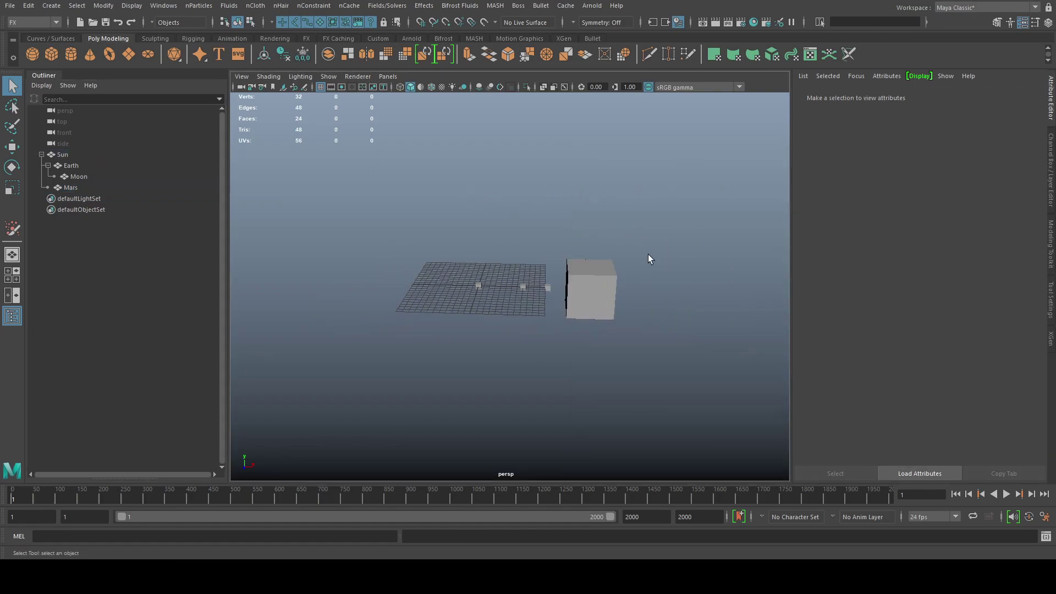
{"action": "left_click", "coordinate": [1007, 494]}
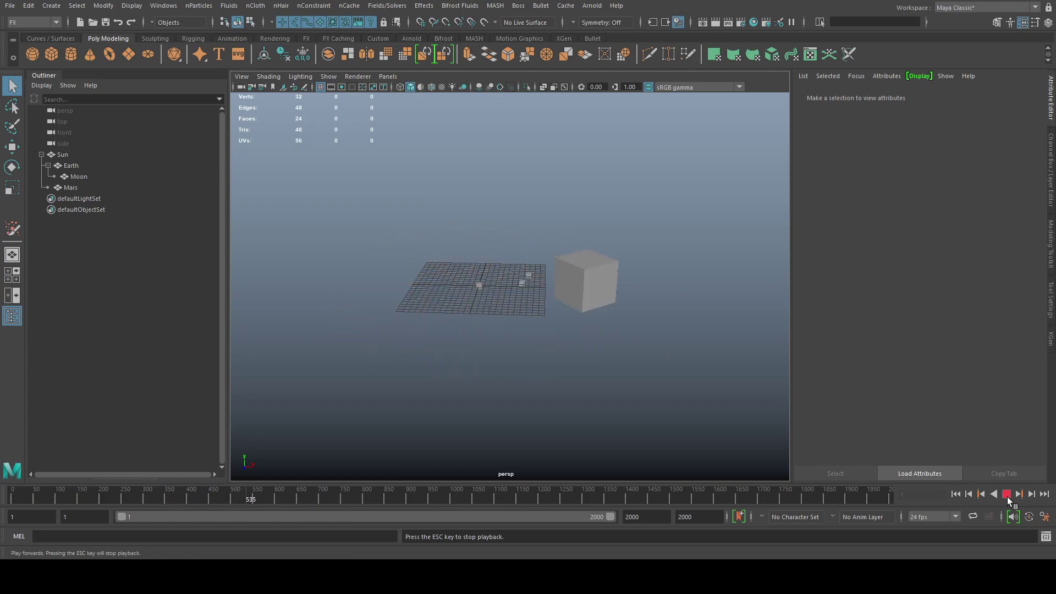
{"action": "left_click", "coordinate": [1007, 494]}
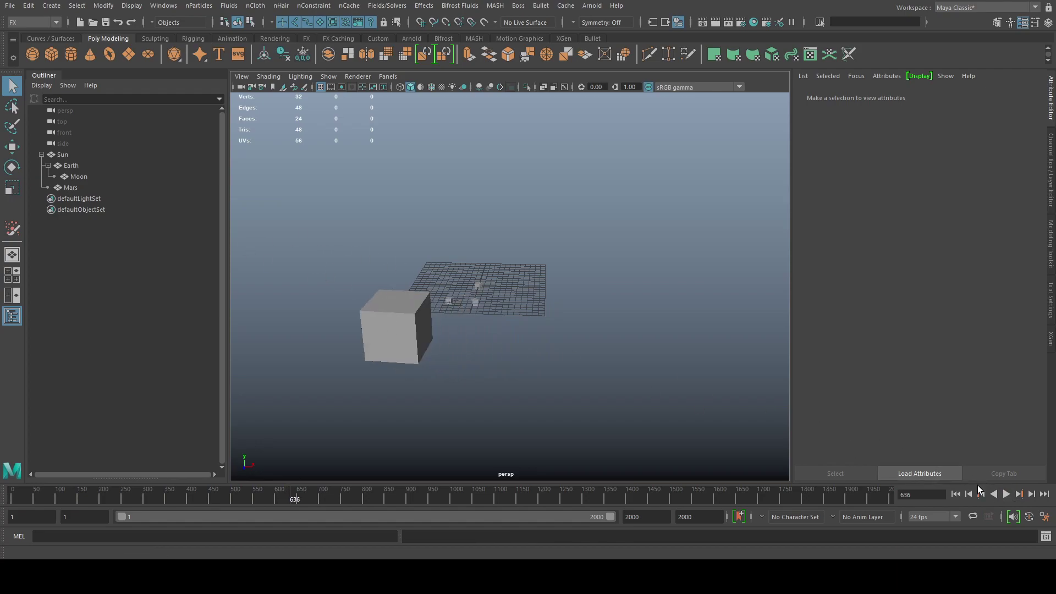
{"action": "left_click", "coordinate": [956, 494]}
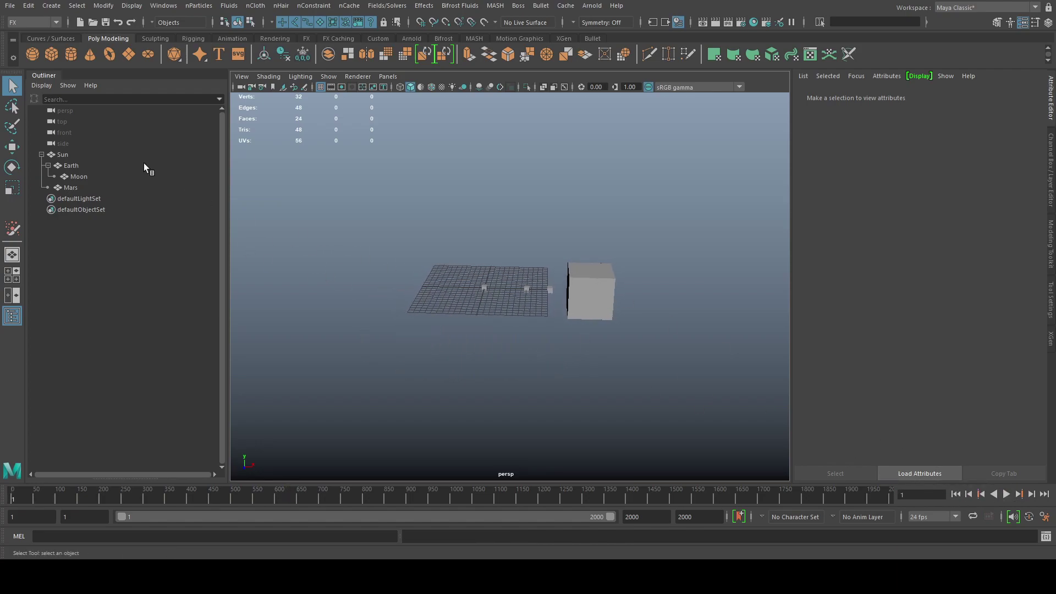
Group Mars into group1 and rotate the group -97.438 degrees about Y
{"action": "left_click", "coordinate": [71, 188]}
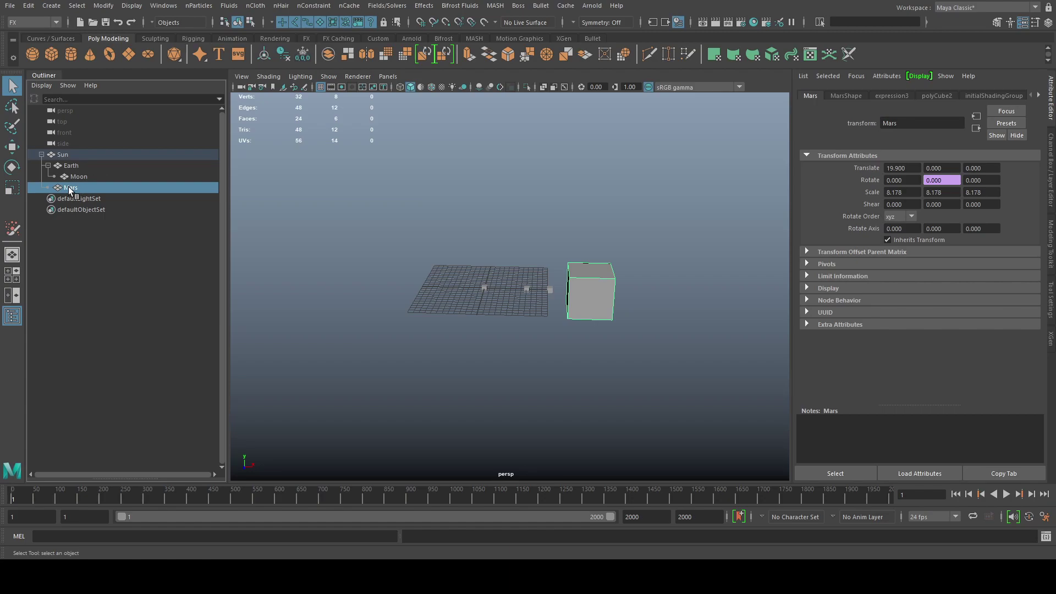
{"action": "key", "text": "ctrl+g"}
{"action": "key", "text": "e"}
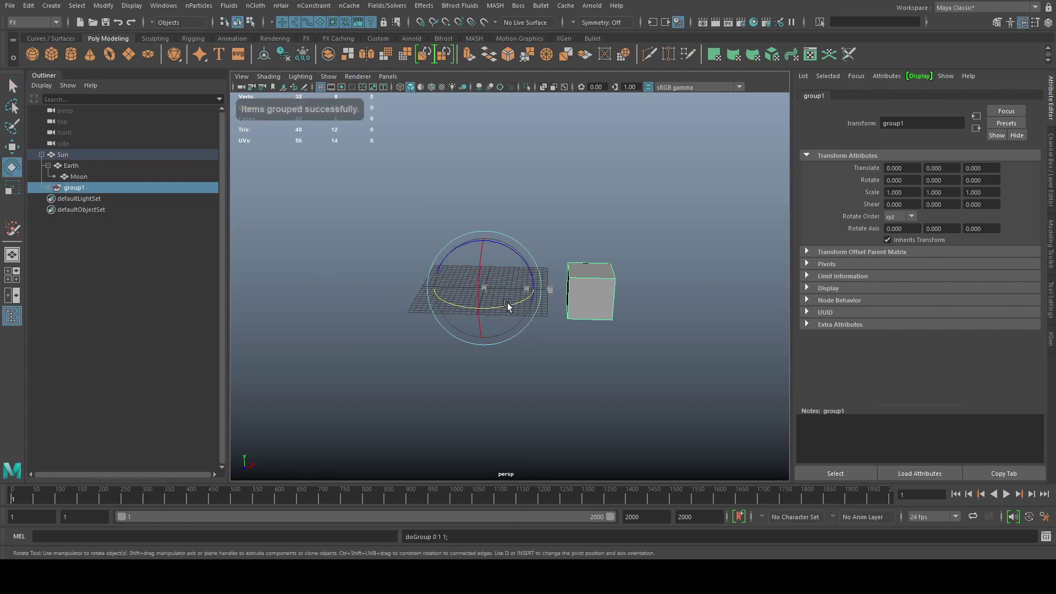
{"action": "left_click_drag", "start_coordinate": [510, 308], "coordinate": [440, 306]}
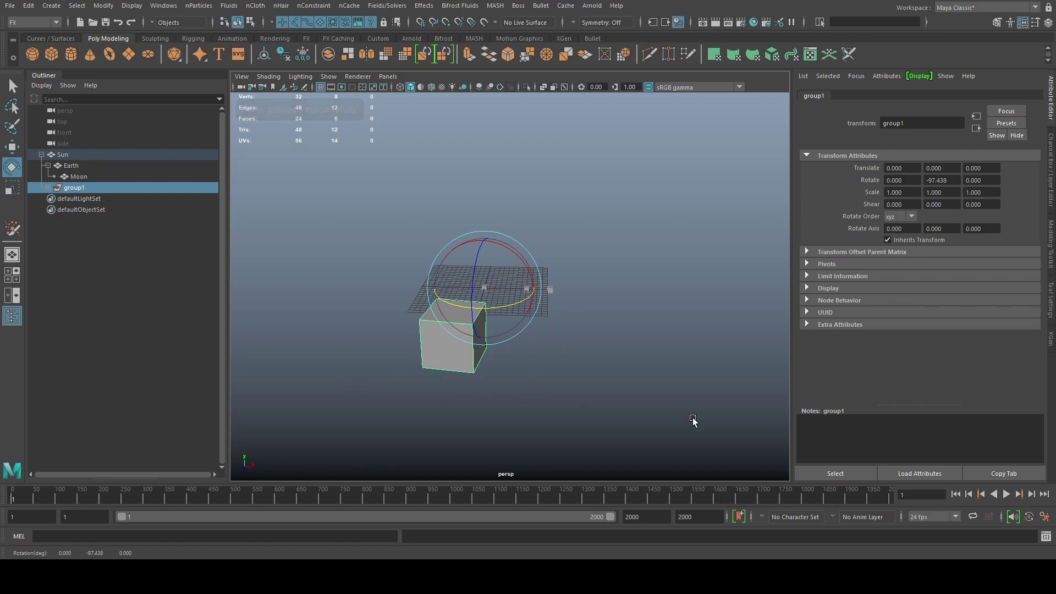
Play the animation to test the rotated group, then stop and rewind to frame 1
{"action": "left_click", "coordinate": [1006, 494]}
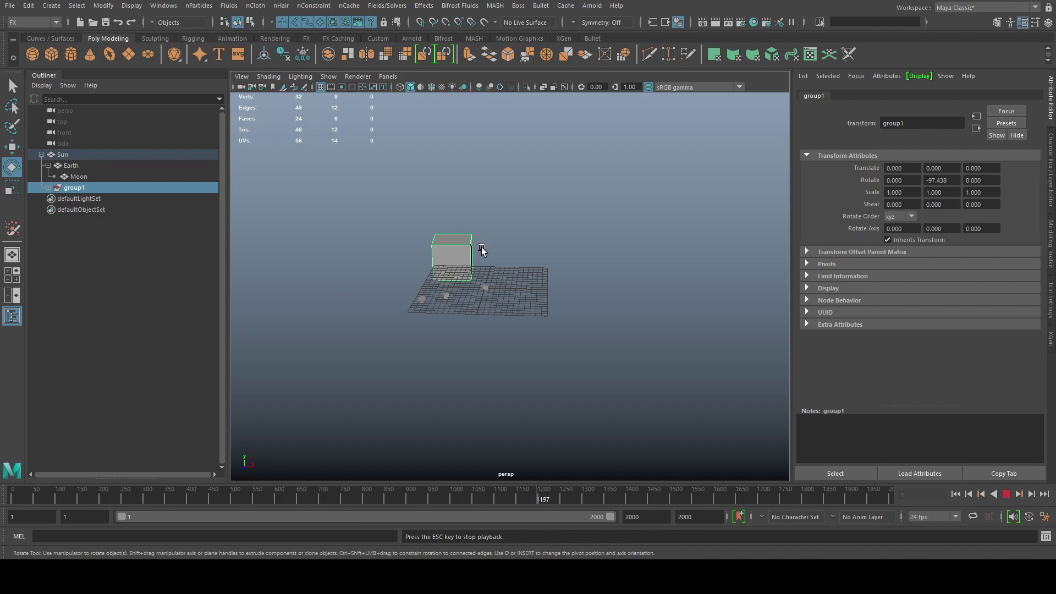
{"action": "key", "text": "q"}
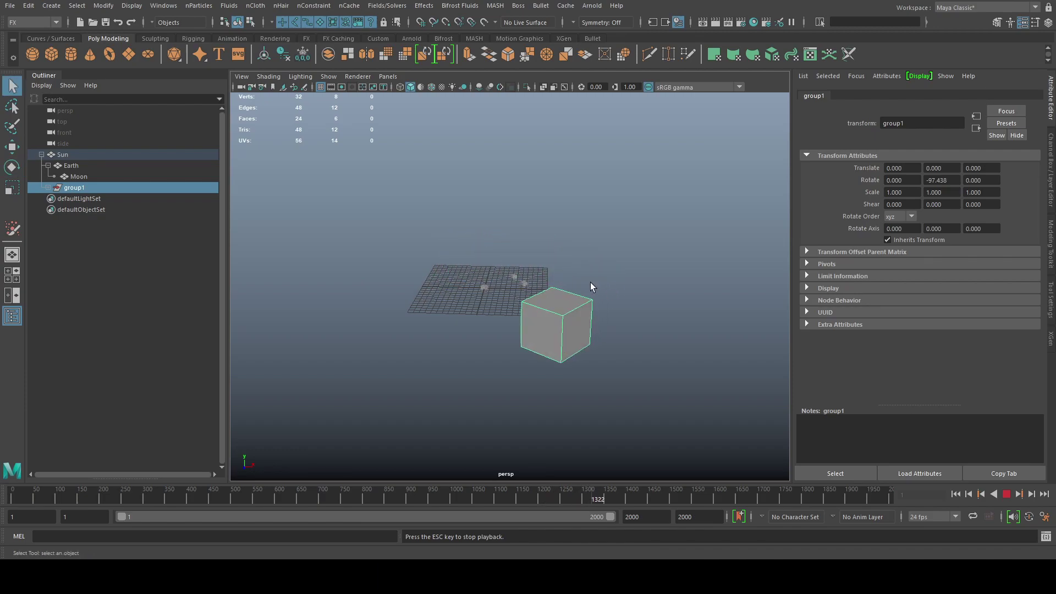
{"action": "left_click", "coordinate": [1006, 495]}
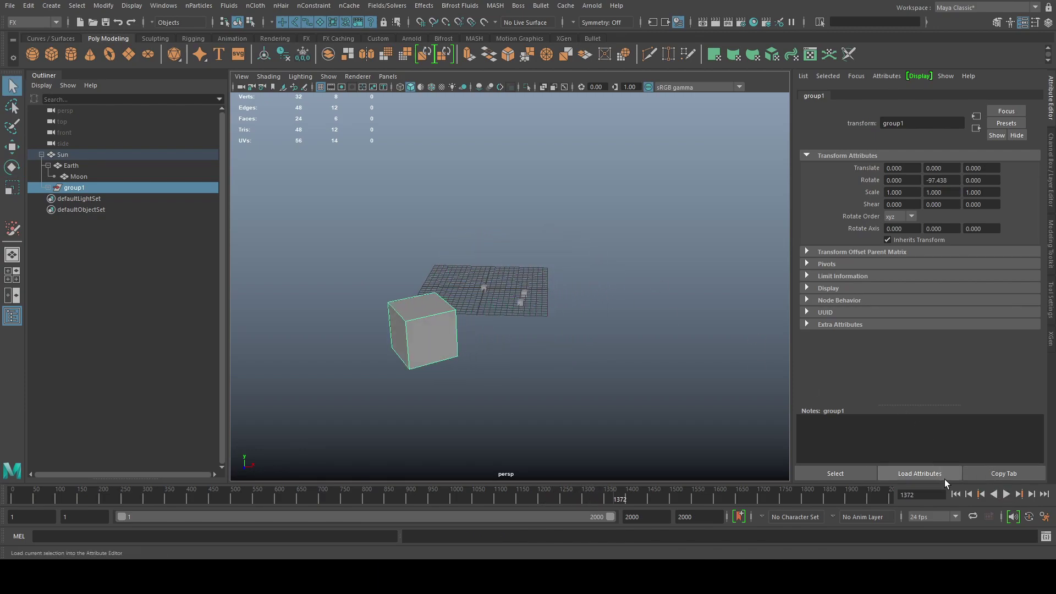
{"action": "left_click", "coordinate": [956, 494]}
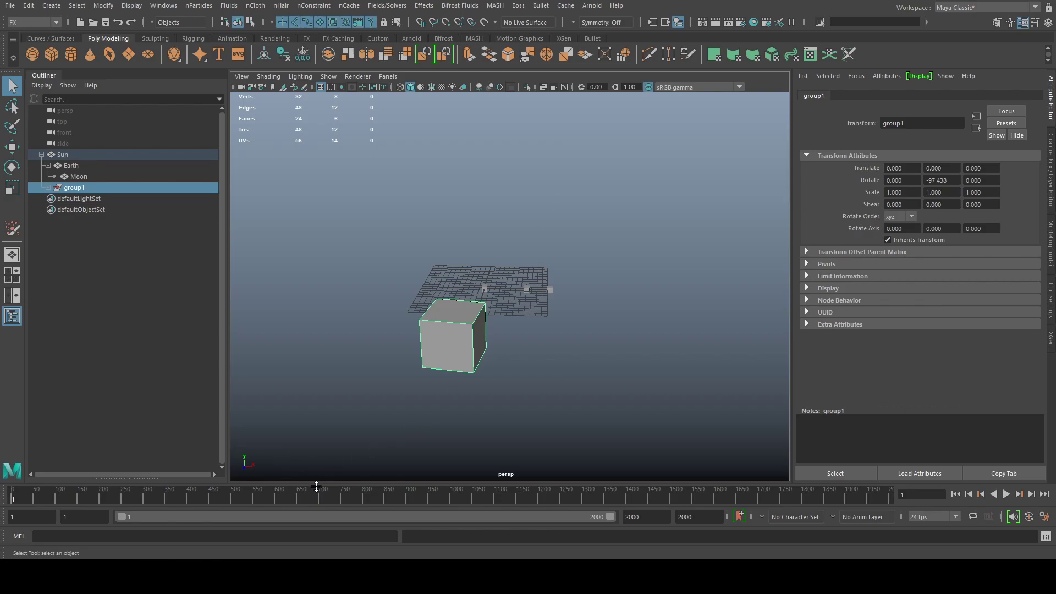
Read the Autodesk forum post about simulating three or more mutually attracting objects, then return to Maya
{"action": "mouse_move", "coordinate": [308, 577]}
{"action": "left_click", "coordinate": [314, 514]}
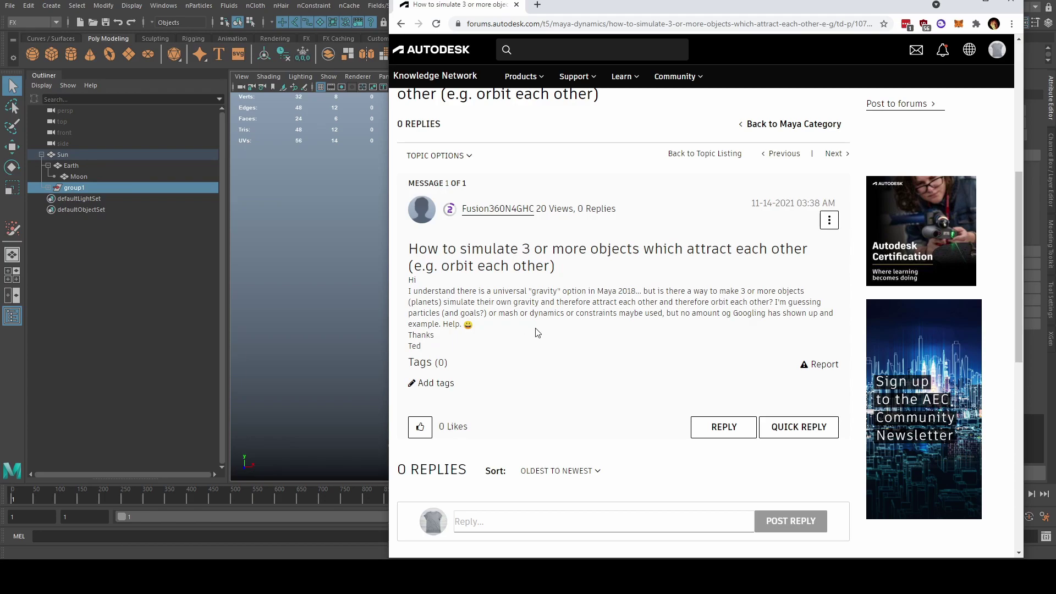
{"action": "triple_click", "coordinate": [561, 314]}
{"action": "left_click", "coordinate": [560, 316]}
{"action": "left_click_drag", "start_coordinate": [529, 314], "coordinate": [618, 318]}
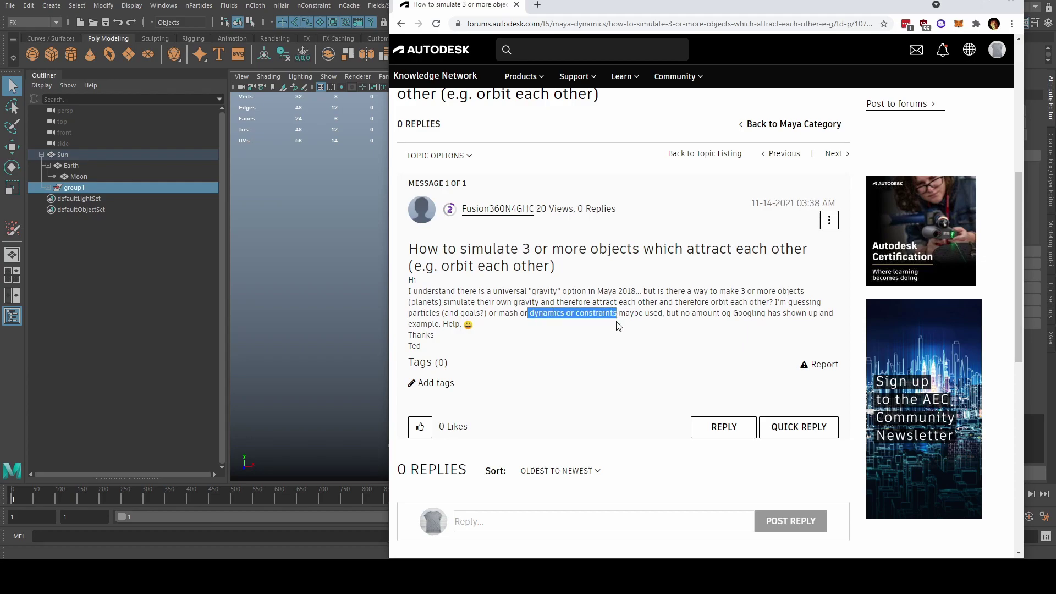
{"action": "left_click", "coordinate": [611, 342]}
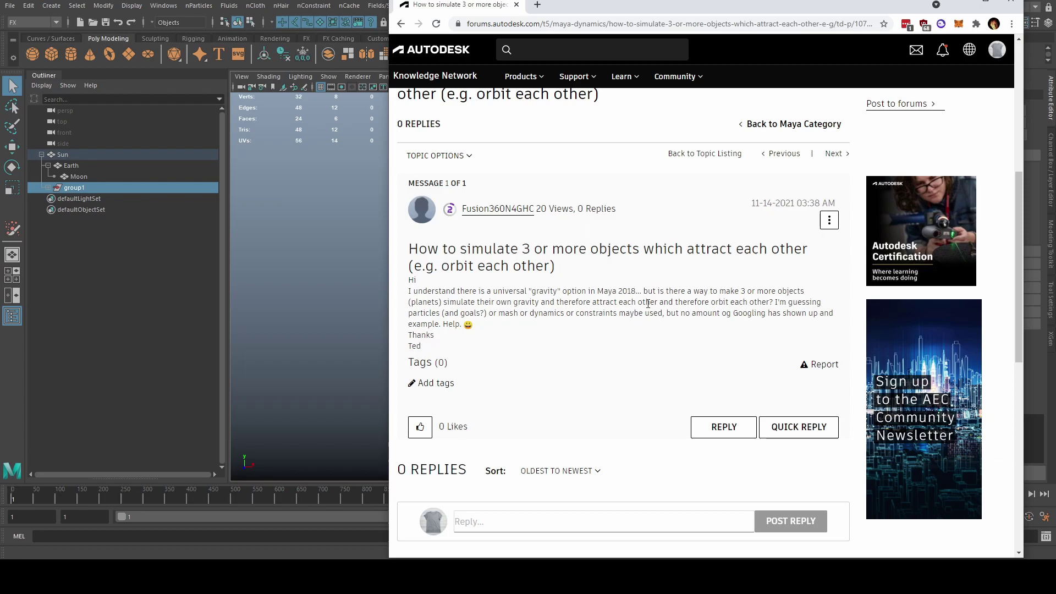
{"action": "left_click", "coordinate": [960, 9]}
Start a new scene and add a polygon cube moved off to the side along X
{"action": "left_click", "coordinate": [618, 257]}
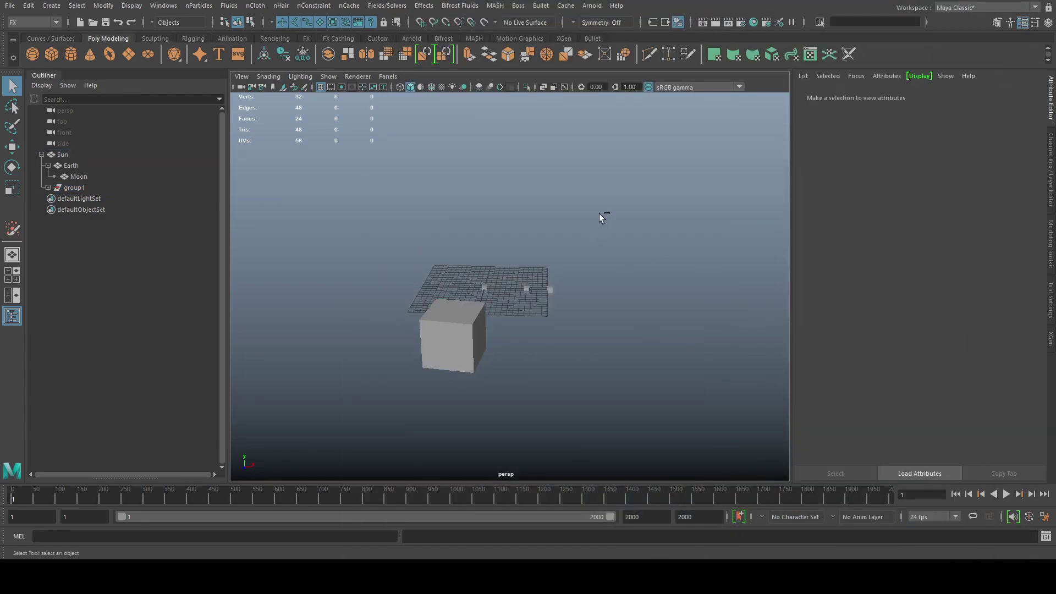
{"action": "key", "text": "ctrl+n"}
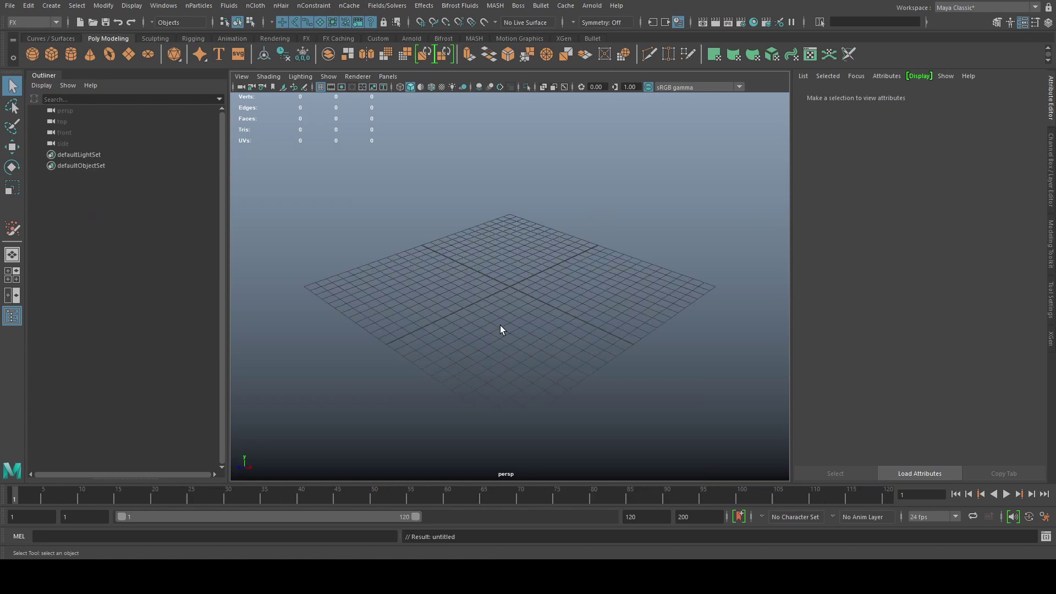
{"action": "left_click_drag", "start_coordinate": [500, 325], "coordinate": [545, 325], "text": "alt"}
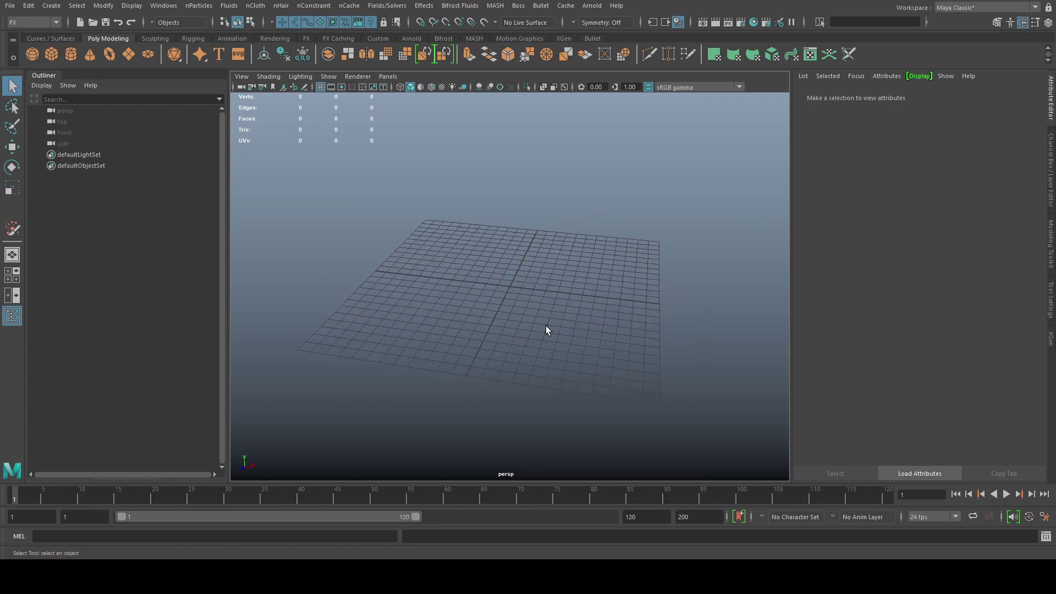
{"action": "left_click", "coordinate": [51, 60]}
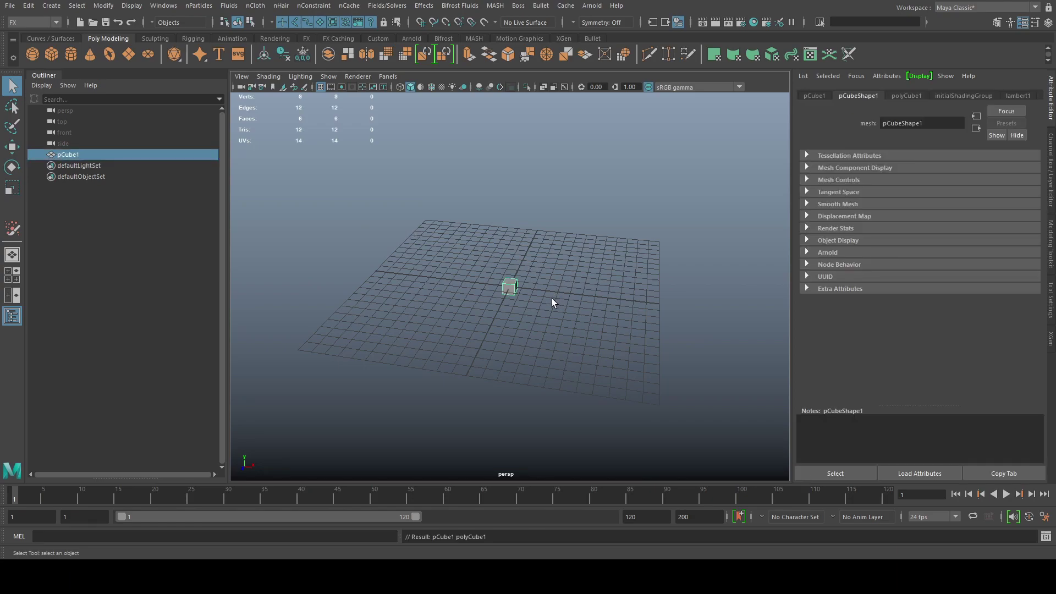
{"action": "key", "text": "w"}
{"action": "left_click_drag", "start_coordinate": [550, 298], "coordinate": [513, 385]}
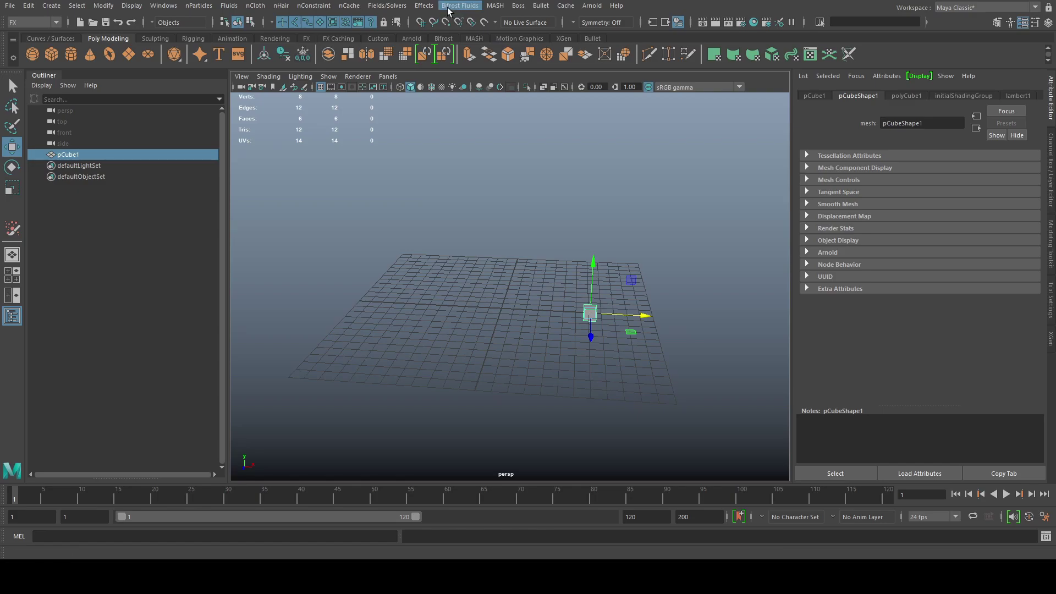
Switch to the FX menu set and create a Newton field at the origin
{"action": "left_click", "coordinate": [33, 22]}
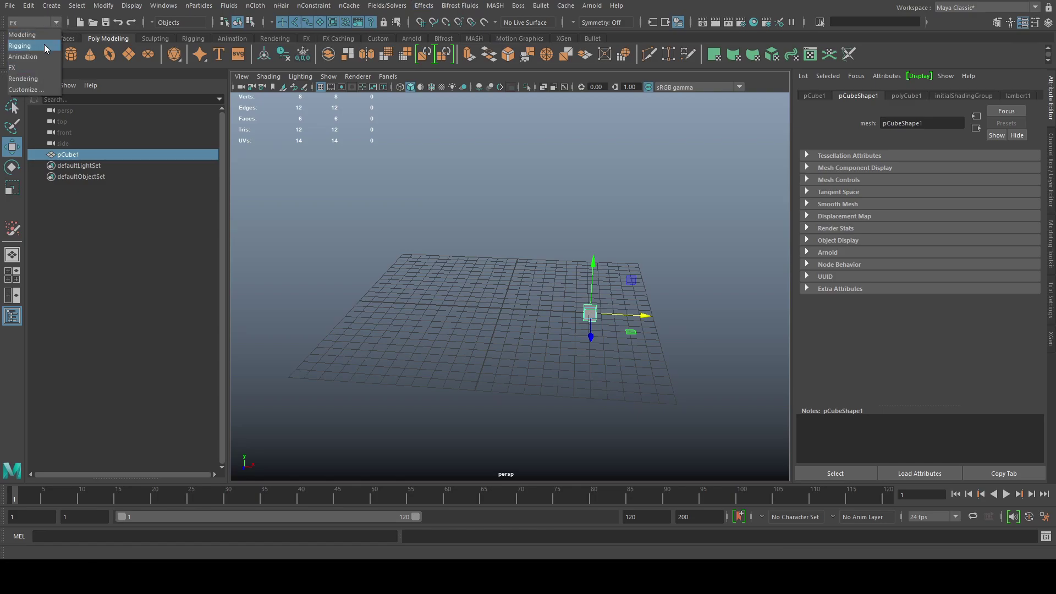
{"action": "left_click", "coordinate": [23, 56]}
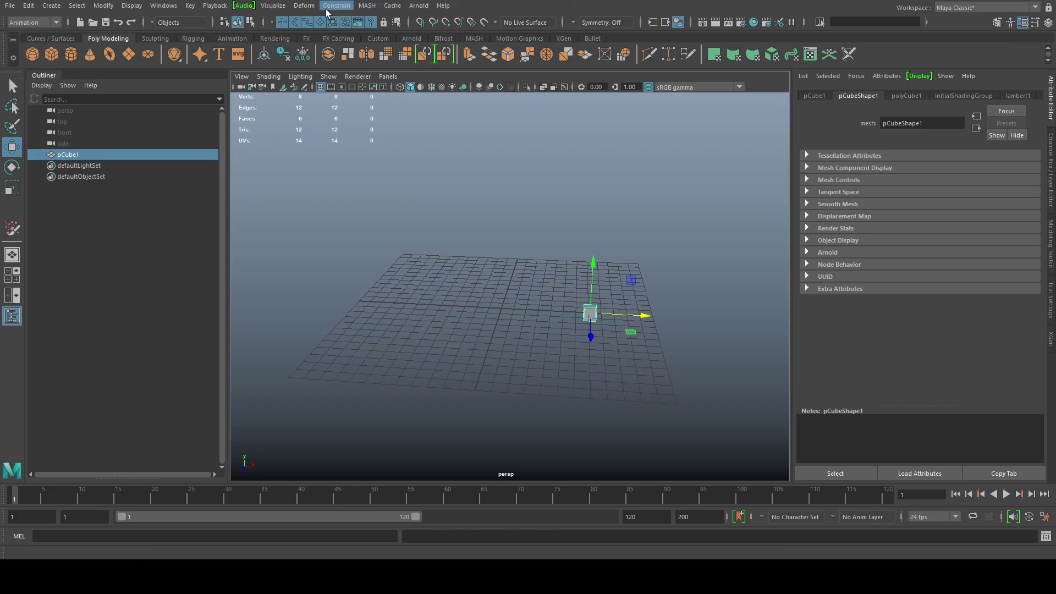
{"action": "left_click", "coordinate": [33, 22]}
{"action": "left_click", "coordinate": [23, 69]}
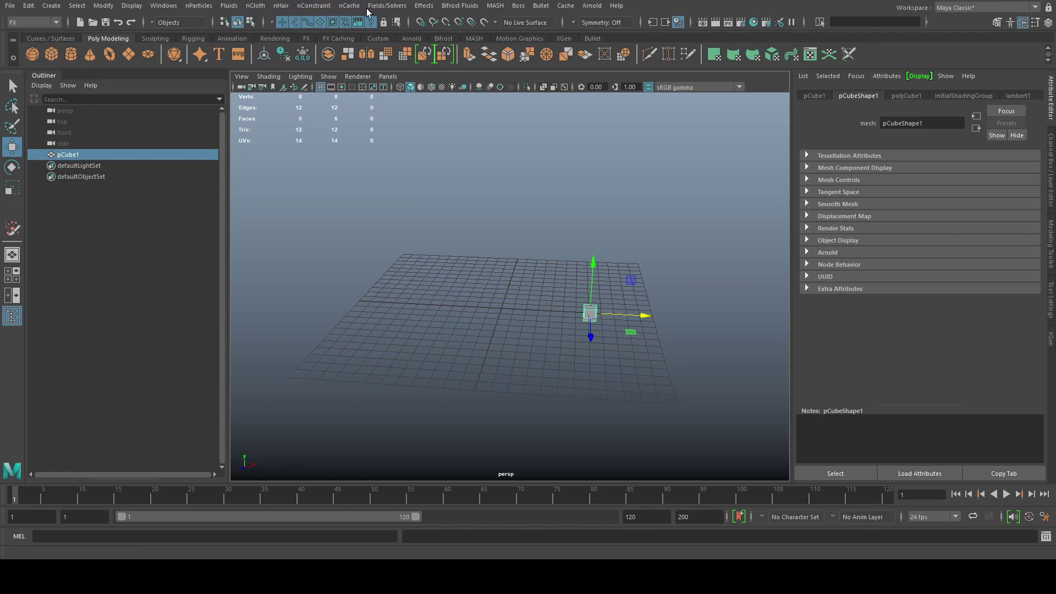
{"action": "left_click", "coordinate": [388, 6]}
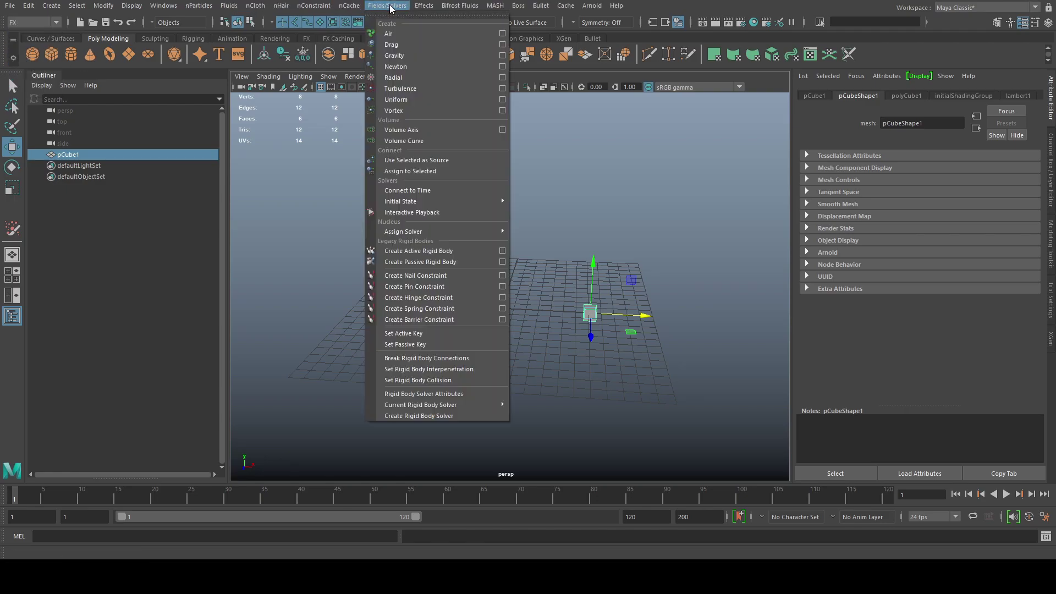
{"action": "left_click", "coordinate": [430, 68]}
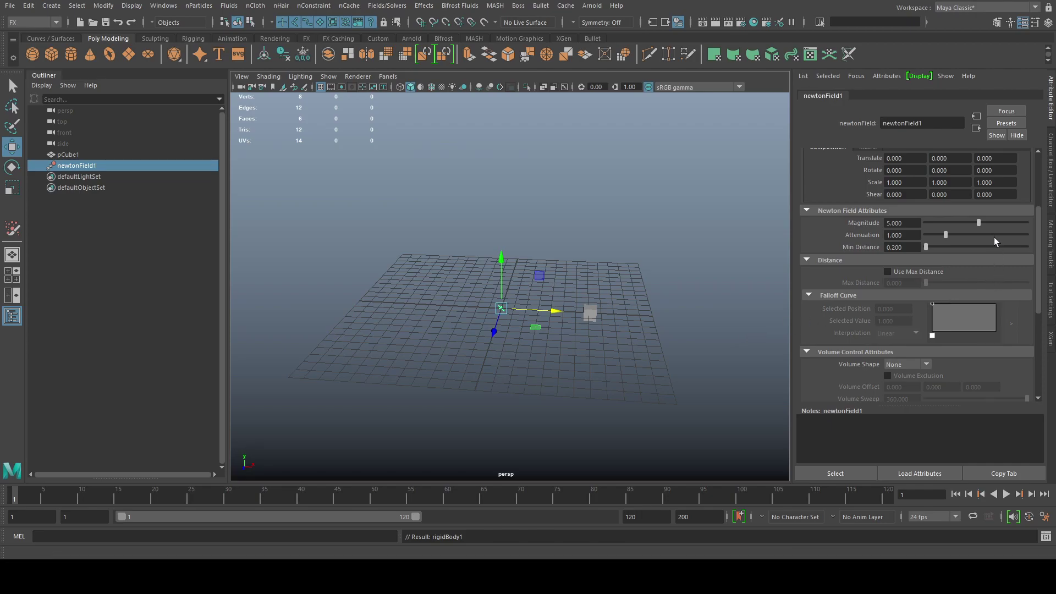
Raise the Newton field magnitude to 100, set the end frame to 200, and test playback
{"action": "left_click_drag", "start_coordinate": [985, 223], "coordinate": [1023, 224]}
{"action": "left_click", "coordinate": [955, 494]}
{"action": "double_click", "coordinate": [412, 516]}
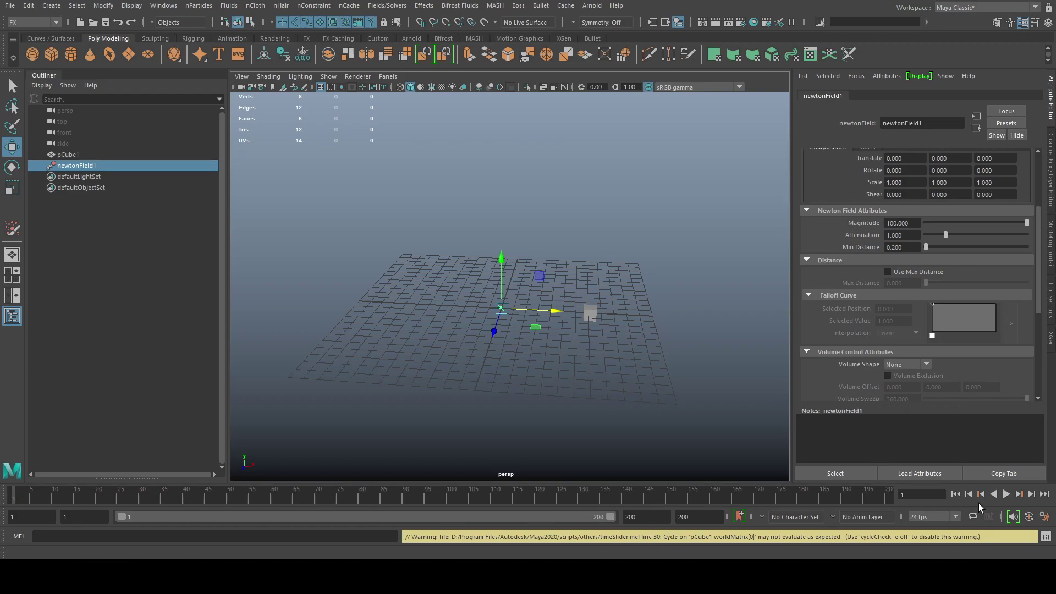
{"action": "key", "text": "alt+v"}
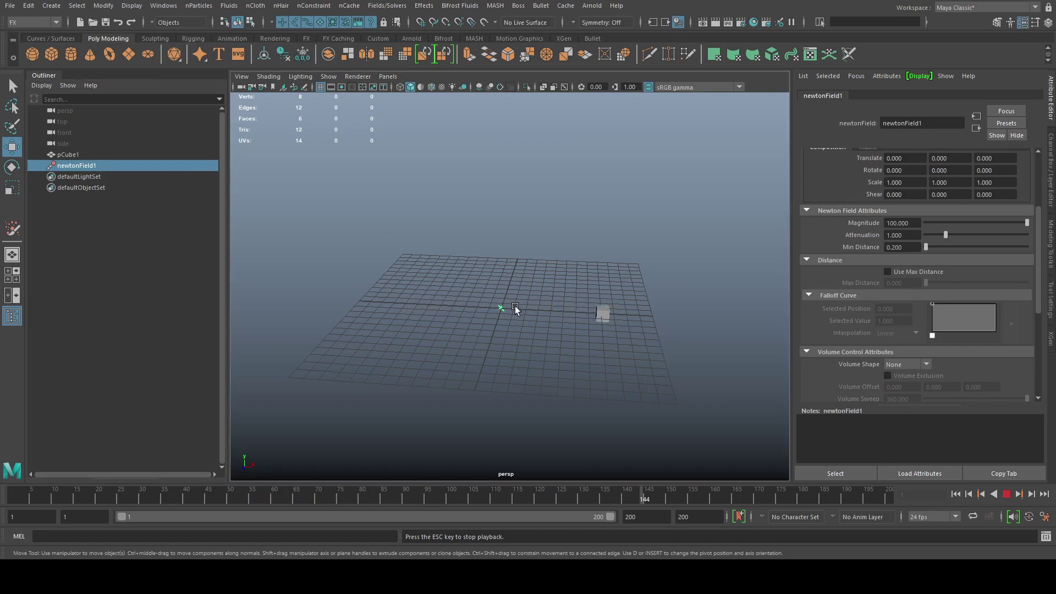
{"action": "left_click", "coordinate": [1006, 494]}
{"action": "left_click", "coordinate": [956, 494]}
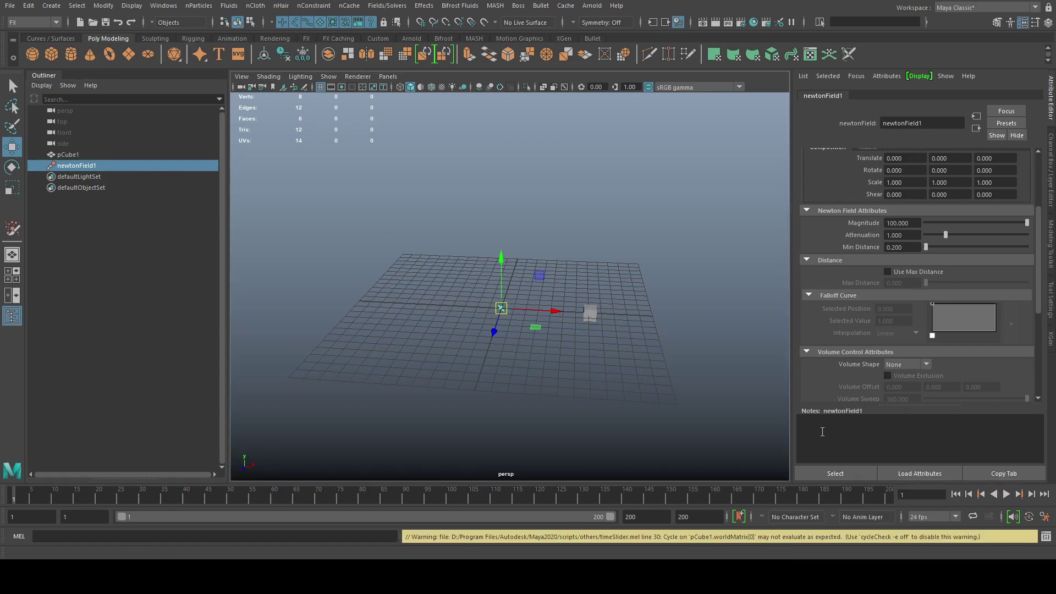
Lift the Newton field above the grid, extend the end time to 2000, and replay
{"action": "left_click_drag", "start_coordinate": [502, 275], "coordinate": [574, 206]}
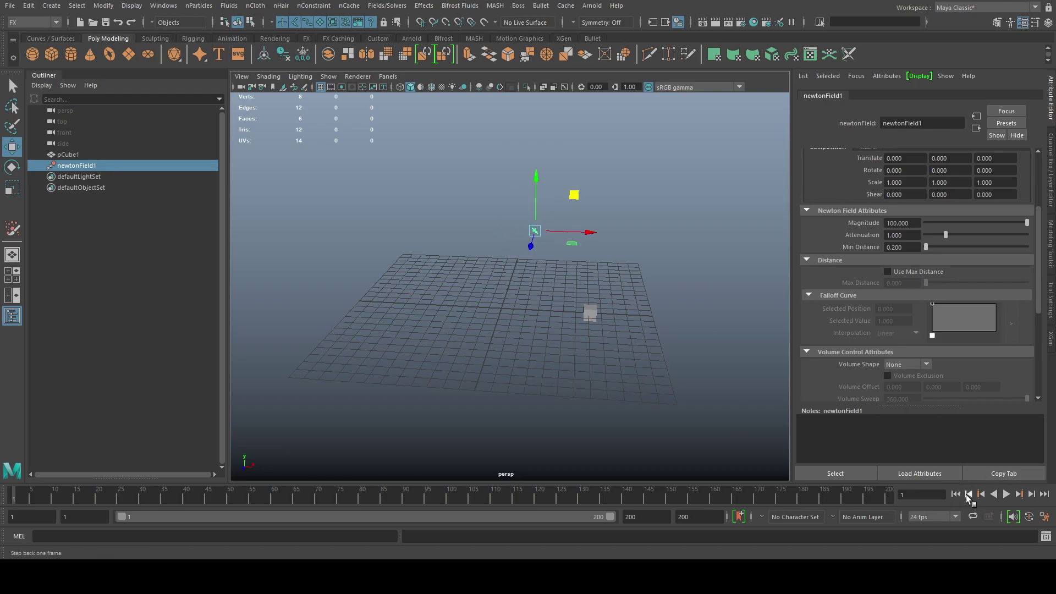
{"action": "left_click", "coordinate": [1004, 492]}
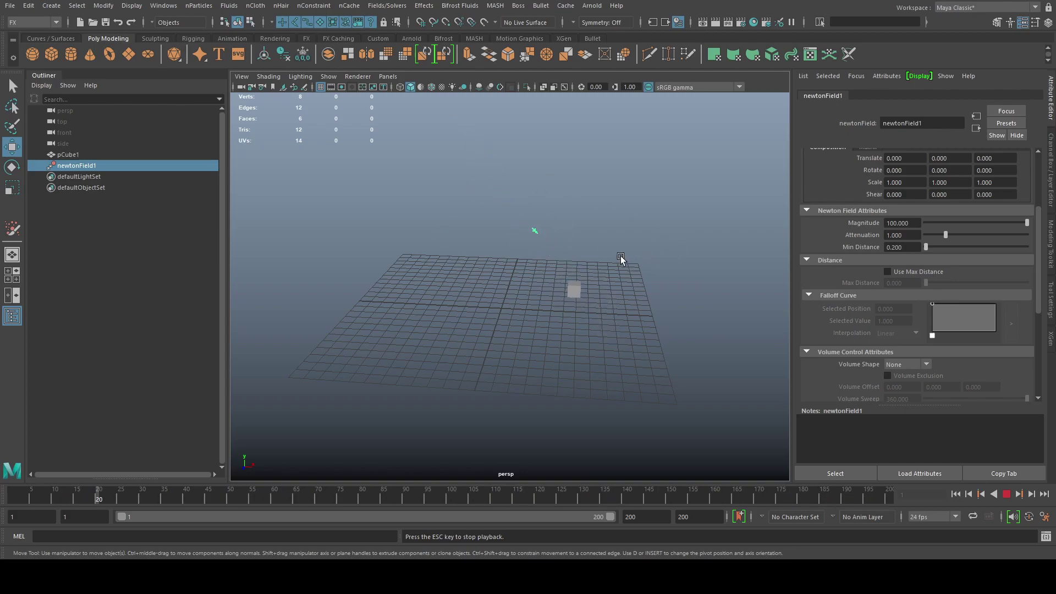
{"action": "left_click", "coordinate": [640, 517]}
{"action": "type", "text": "0"}
{"action": "key", "text": "Return"}
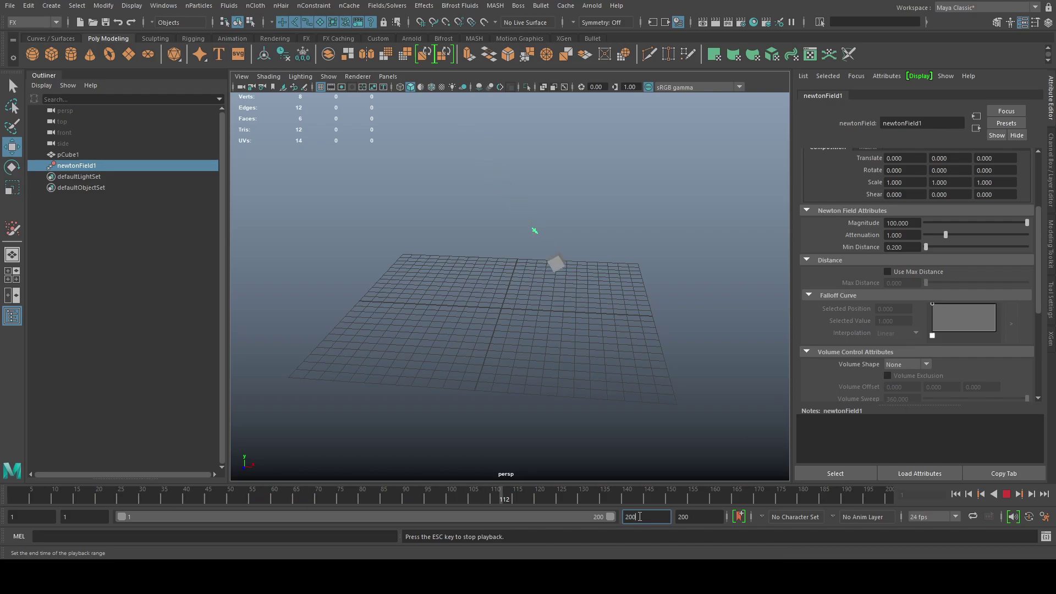
{"action": "left_click", "coordinate": [1001, 495]}
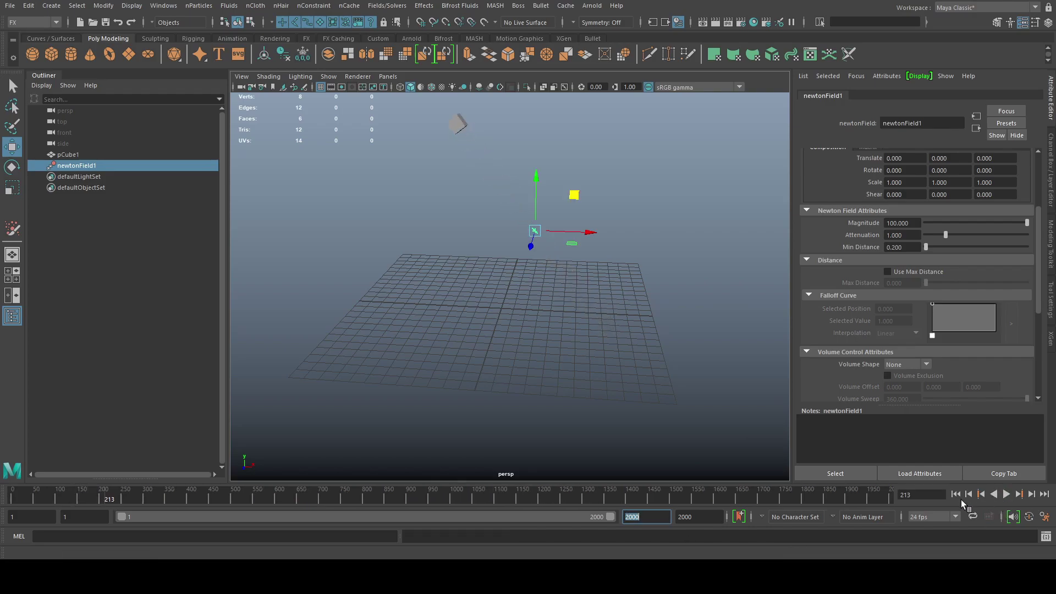
{"action": "left_click", "coordinate": [957, 494]}
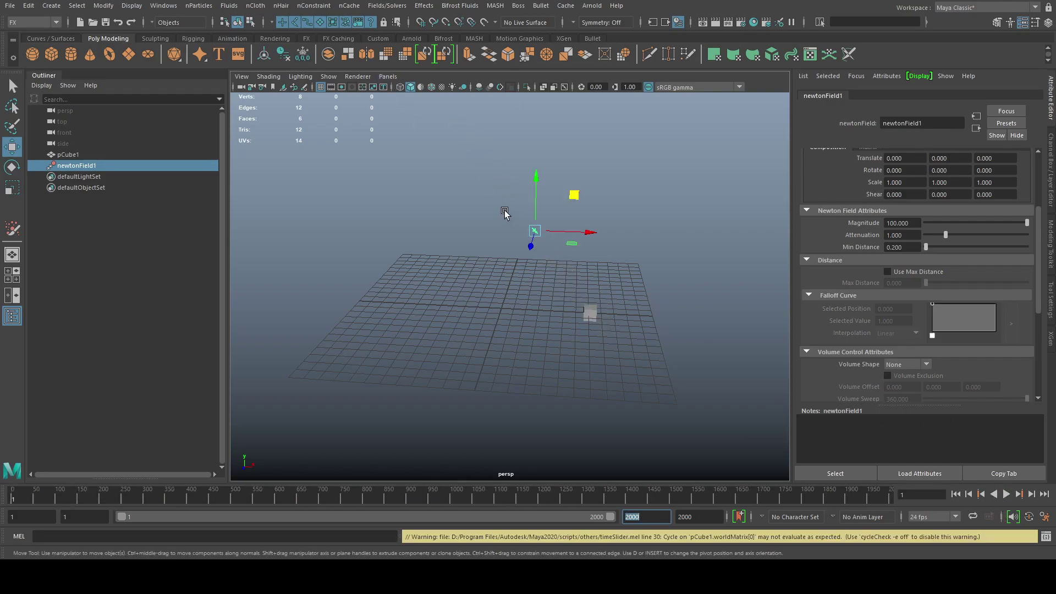
{"action": "type", "text": "q"}
{"action": "middle_click_drag", "start_coordinate": [476, 201], "coordinate": [446, 188], "text": "alt"}
{"action": "key", "text": "q"}
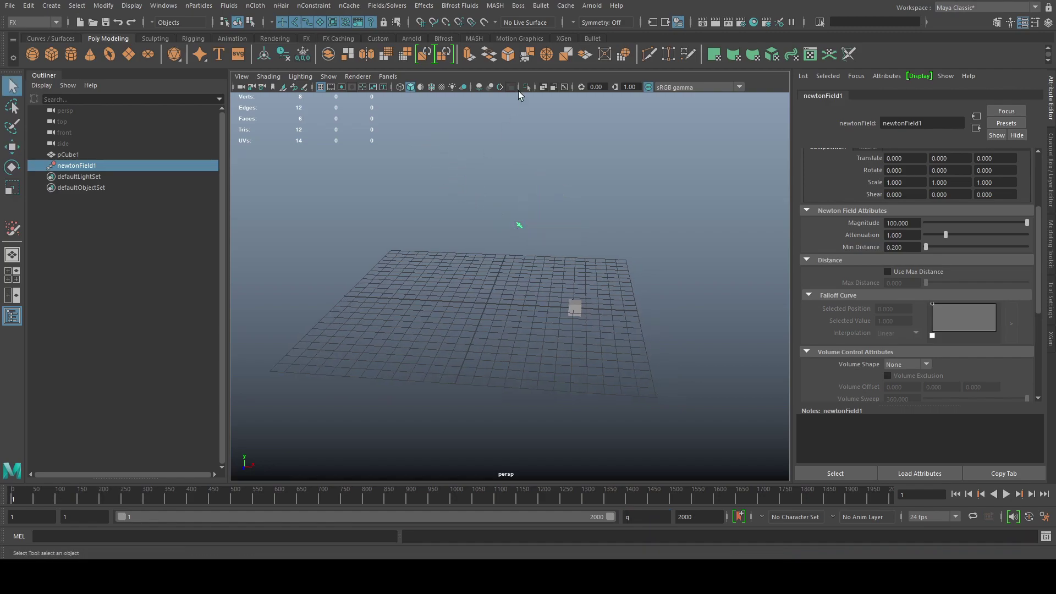
Add a Volume Axis field to pCube1 and set its Volume Shape to Sphere
{"action": "left_click", "coordinate": [89, 154]}
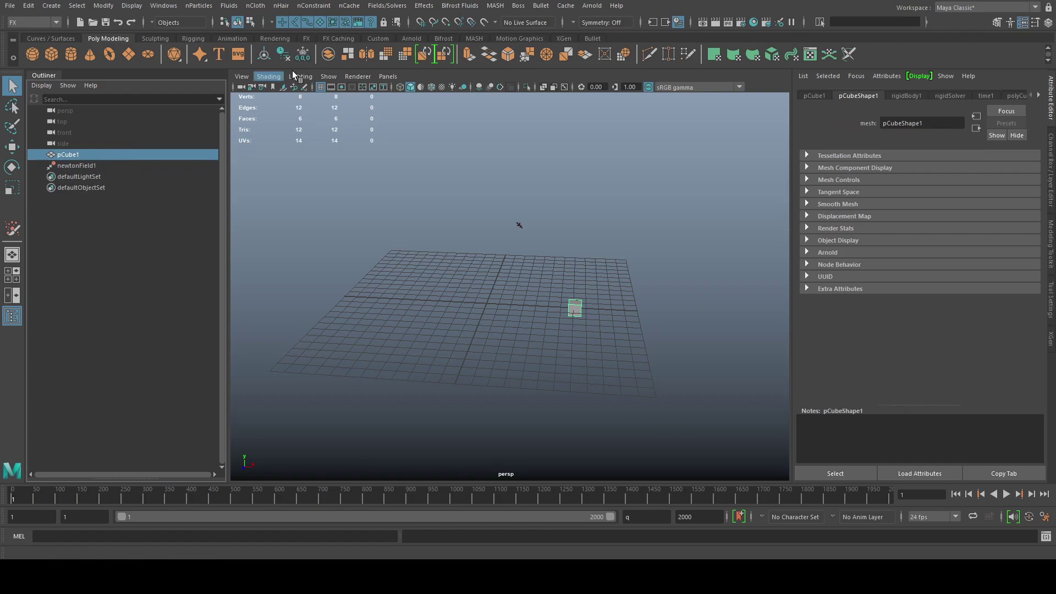
{"action": "left_click", "coordinate": [394, 8]}
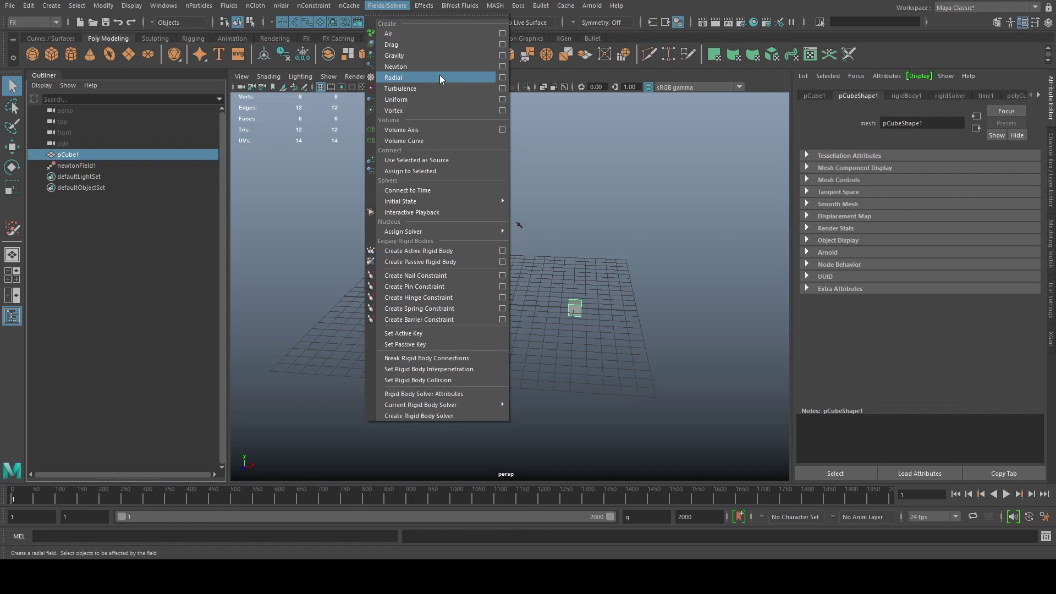
{"action": "left_click", "coordinate": [438, 131]}
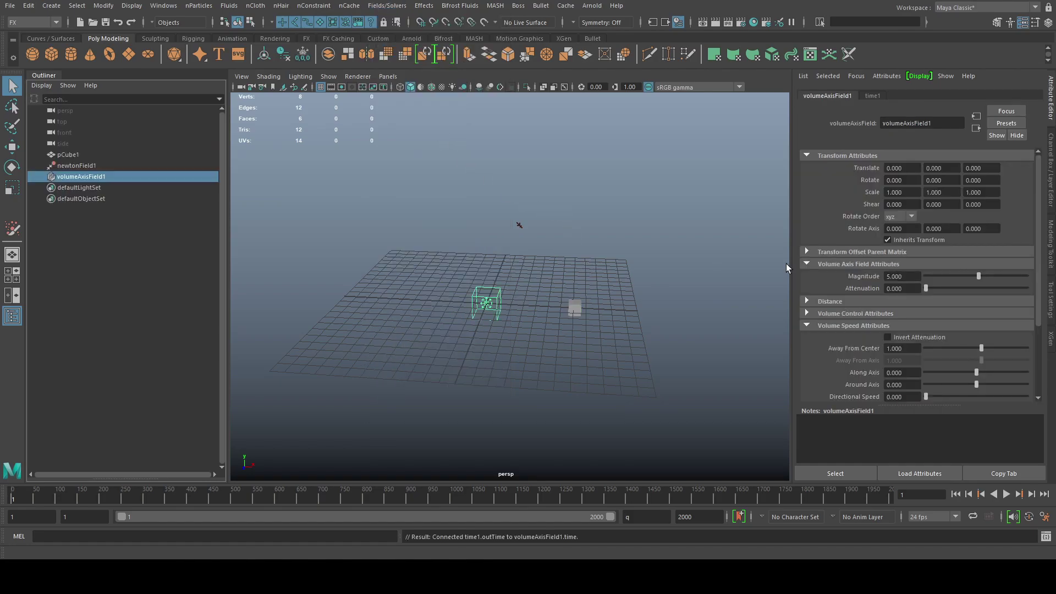
{"action": "scroll", "coordinate": [1023, 242], "scroll_direction": "down", "scroll_amount": 5}
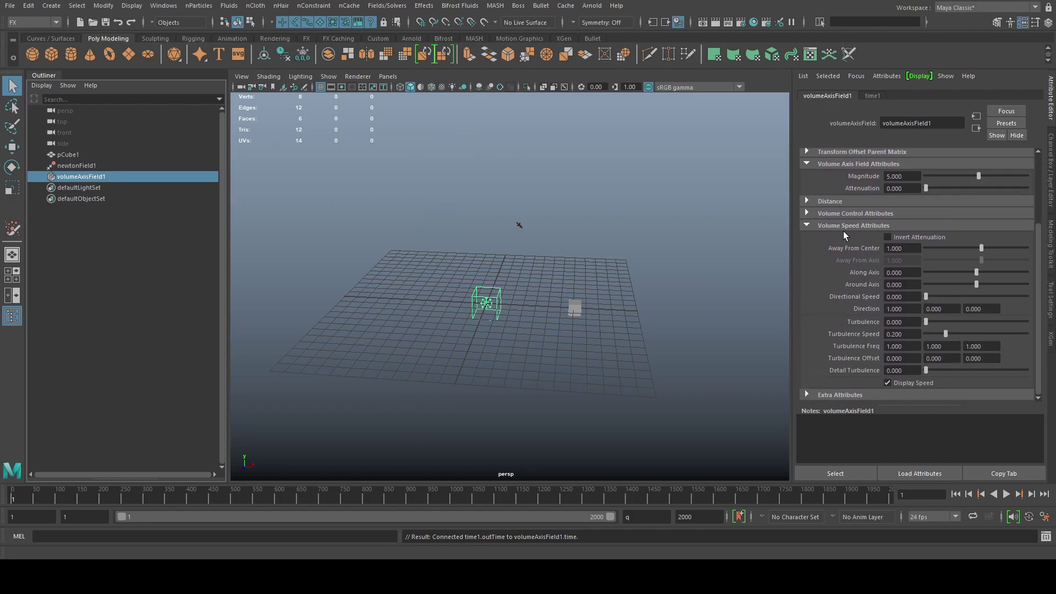
{"action": "left_click", "coordinate": [828, 214]}
{"action": "left_click", "coordinate": [917, 227]}
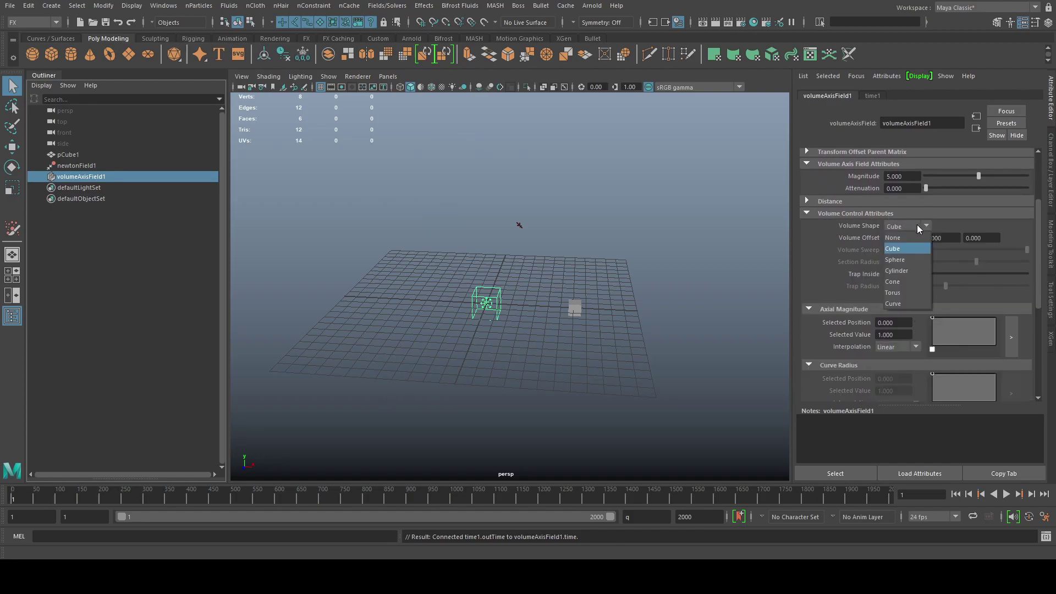
{"action": "left_click", "coordinate": [918, 259]}
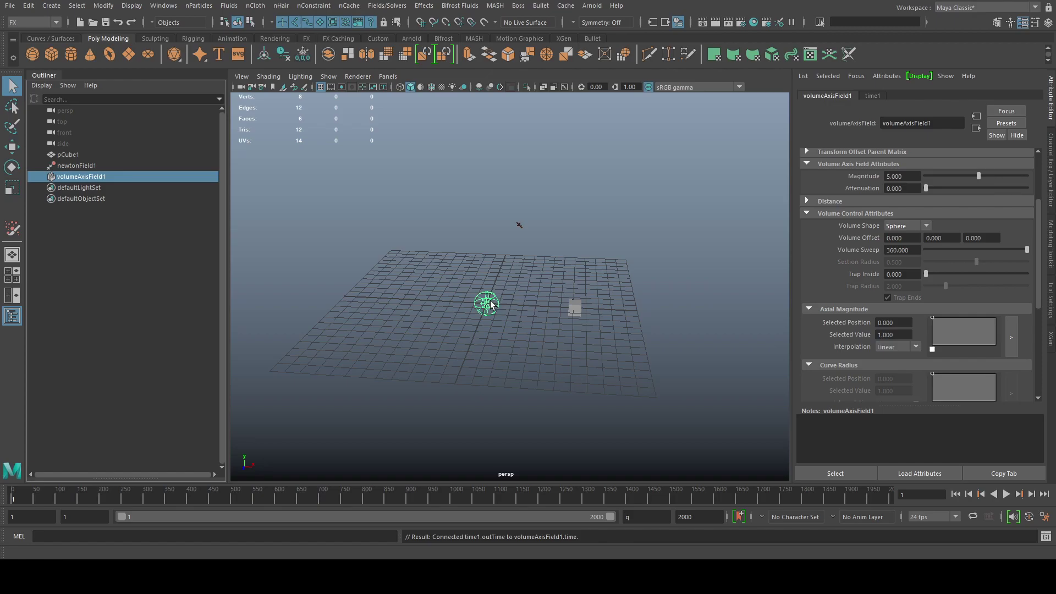
Scale the spherical volume axis field up to 4.133 and raise it above the cube
{"action": "middle_click_drag", "start_coordinate": [549, 273], "coordinate": [572, 264], "text": "alt"}
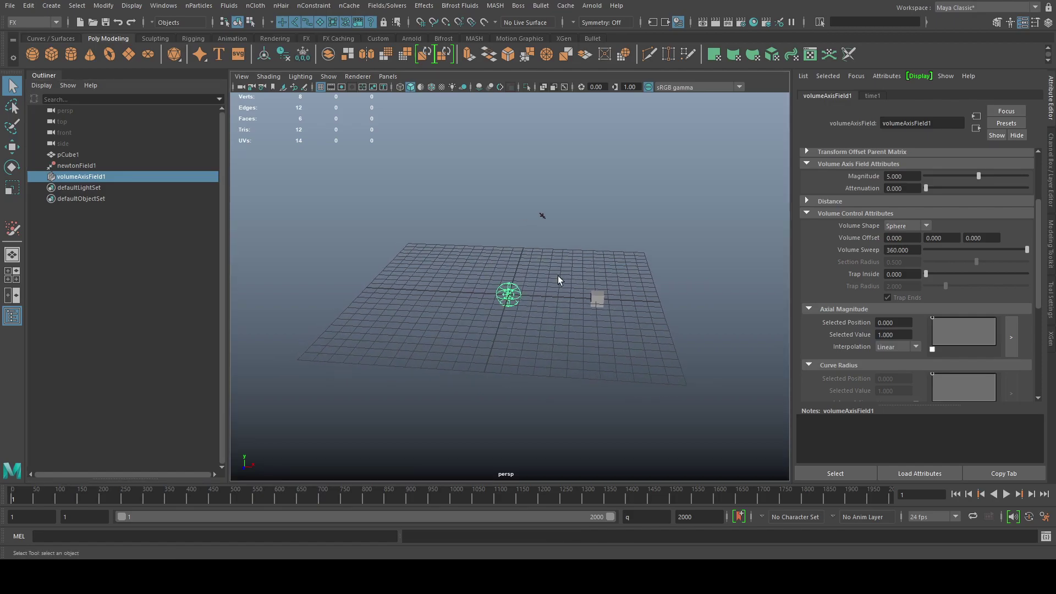
{"action": "key", "text": "r"}
{"action": "left_click_drag", "start_coordinate": [510, 298], "coordinate": [536, 294]}
{"action": "key", "text": "w"}
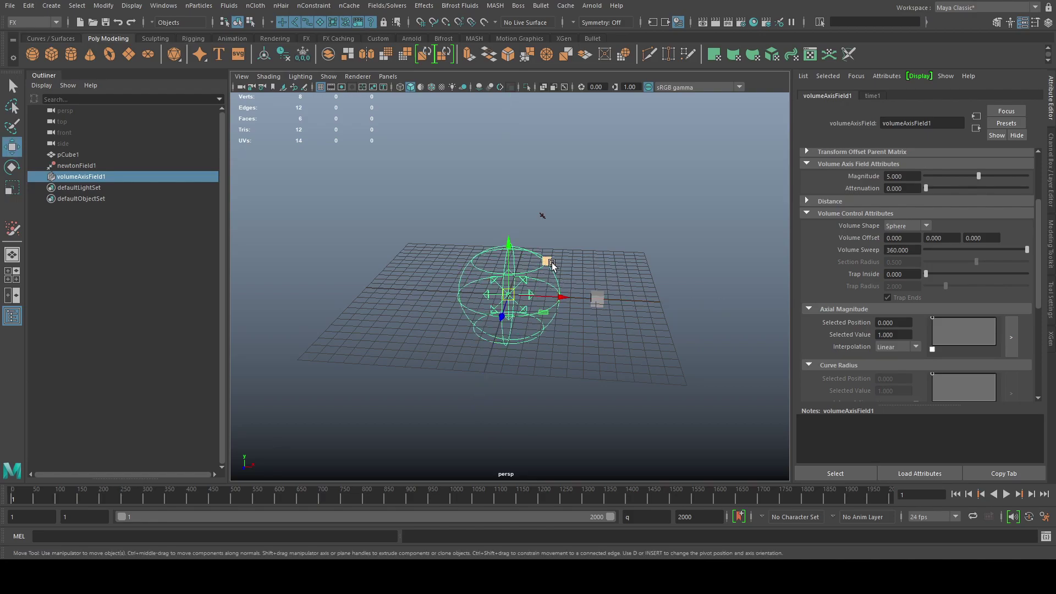
{"action": "left_click_drag", "start_coordinate": [548, 265], "coordinate": [596, 159]}
{"action": "middle_click_drag", "start_coordinate": [570, 250], "coordinate": [544, 299], "text": "alt"}
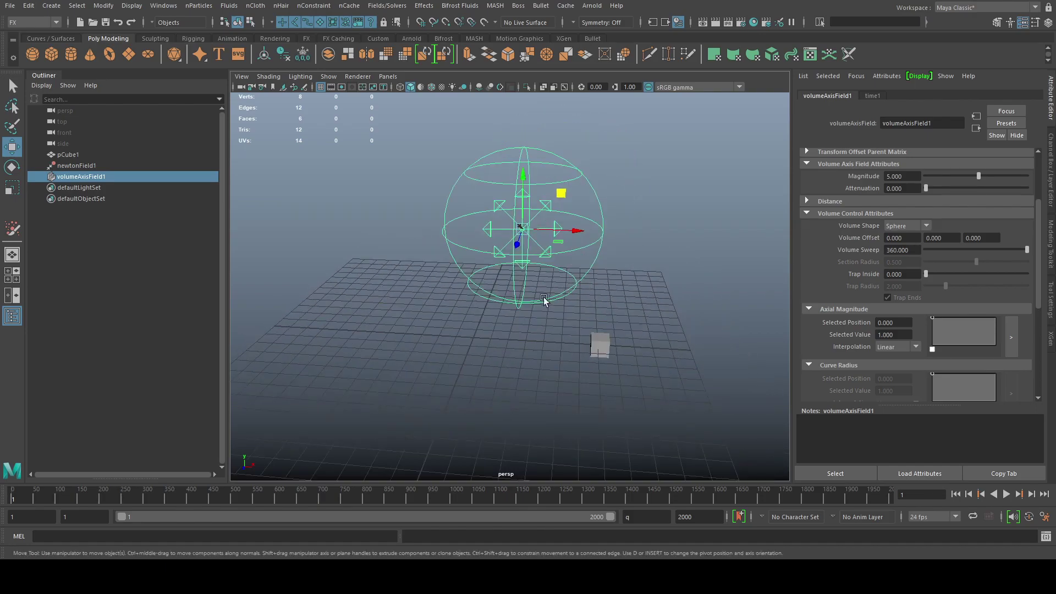
{"action": "mouse_move", "coordinate": [543, 299]}
{"action": "left_mouse_down", "text": "alt"}
{"action": "mouse_move", "coordinate": [555, 264]}
{"action": "mouse_move", "coordinate": [596, 278]}
{"action": "mouse_move", "coordinate": [561, 292]}
{"action": "left_mouse_up", "text": "alt"}
{"action": "key", "text": "q"}
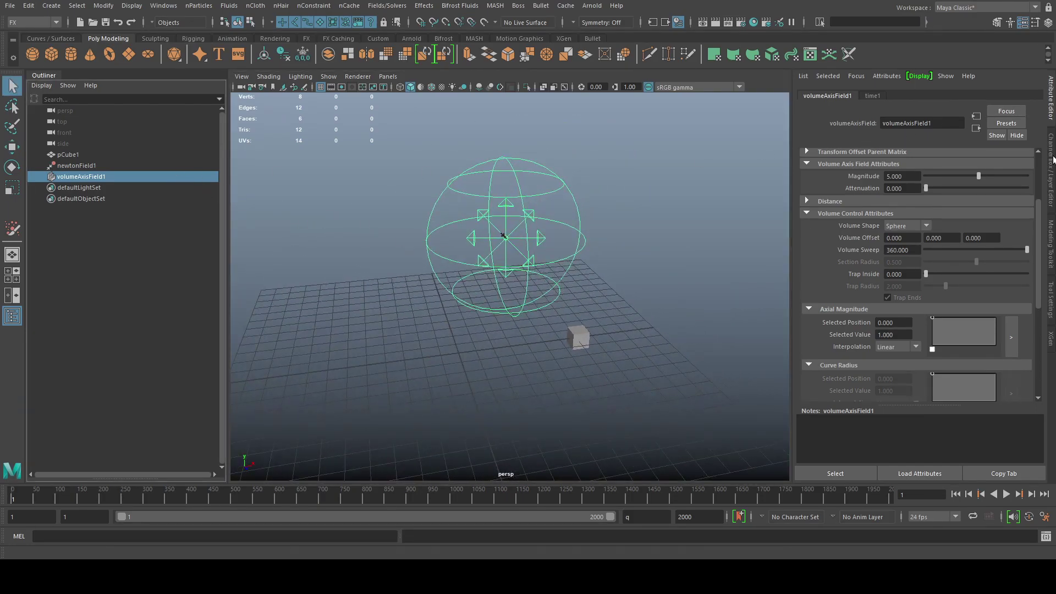
Place the volume axis field at the Newton field's position: X 2.619, Y 6.659, Z 0
{"action": "key", "text": "ctrl+a"}
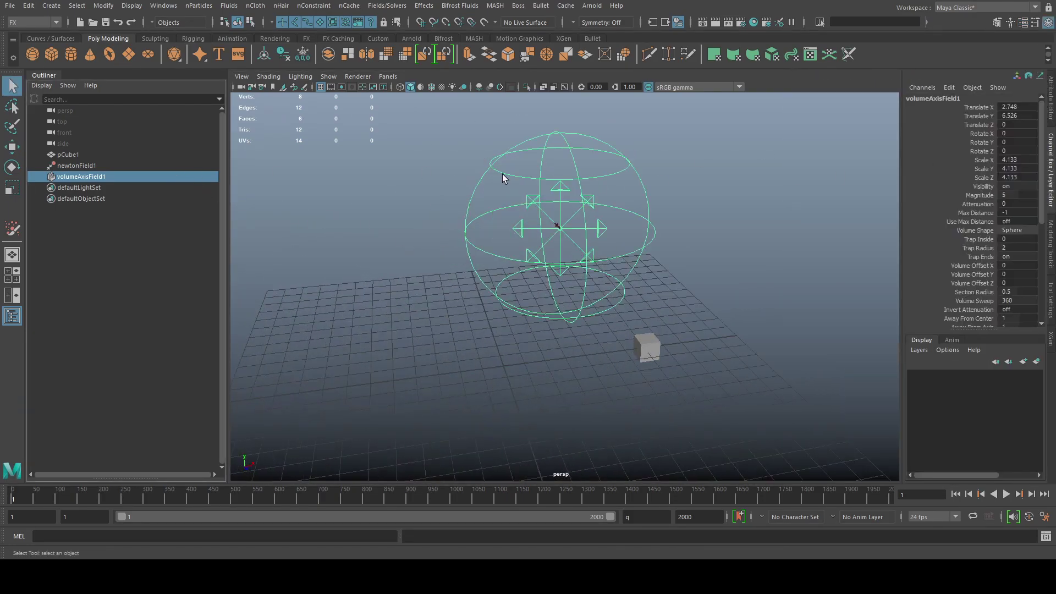
{"action": "left_click", "coordinate": [104, 166], "text": "ctrl"}
{"action": "left_click", "coordinate": [1023, 124]}
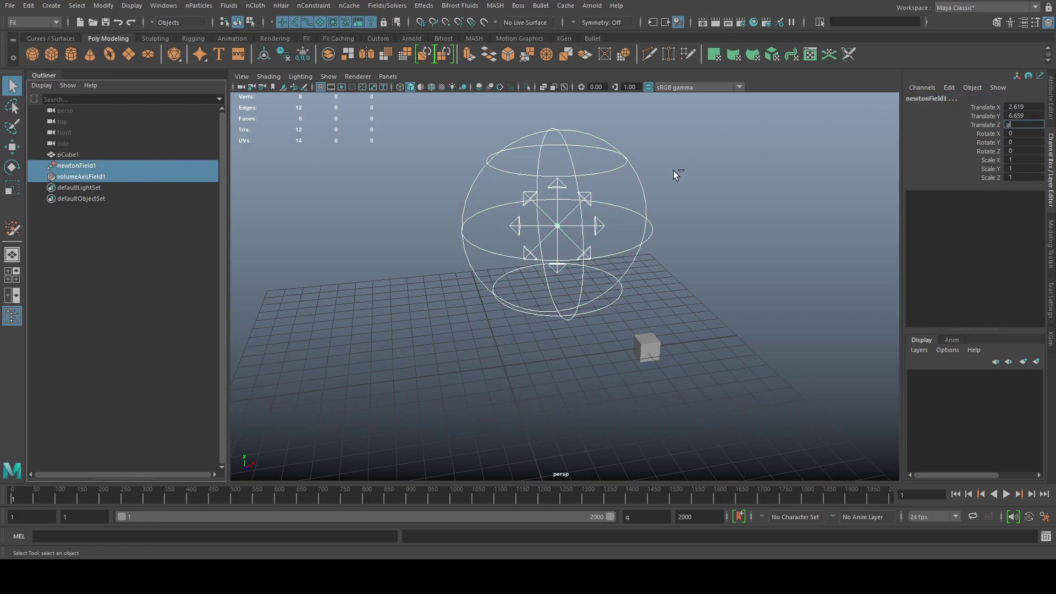
{"action": "left_click", "coordinate": [681, 202]}
{"action": "left_click_drag", "start_coordinate": [697, 231], "coordinate": [677, 238], "text": "alt"}
{"action": "left_click", "coordinate": [648, 231]}
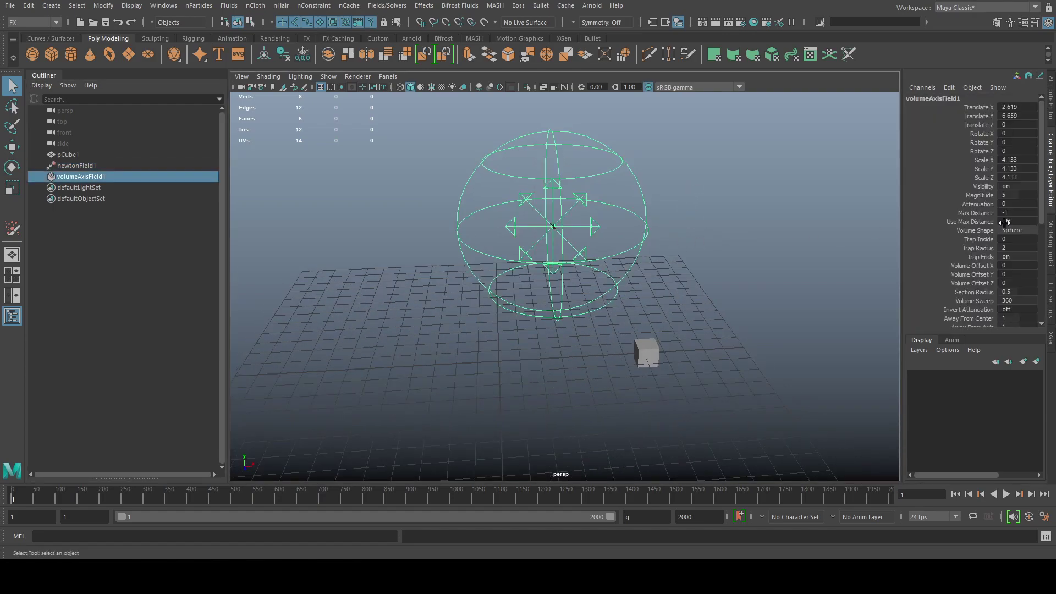
{"action": "left_click", "coordinate": [1049, 114]}
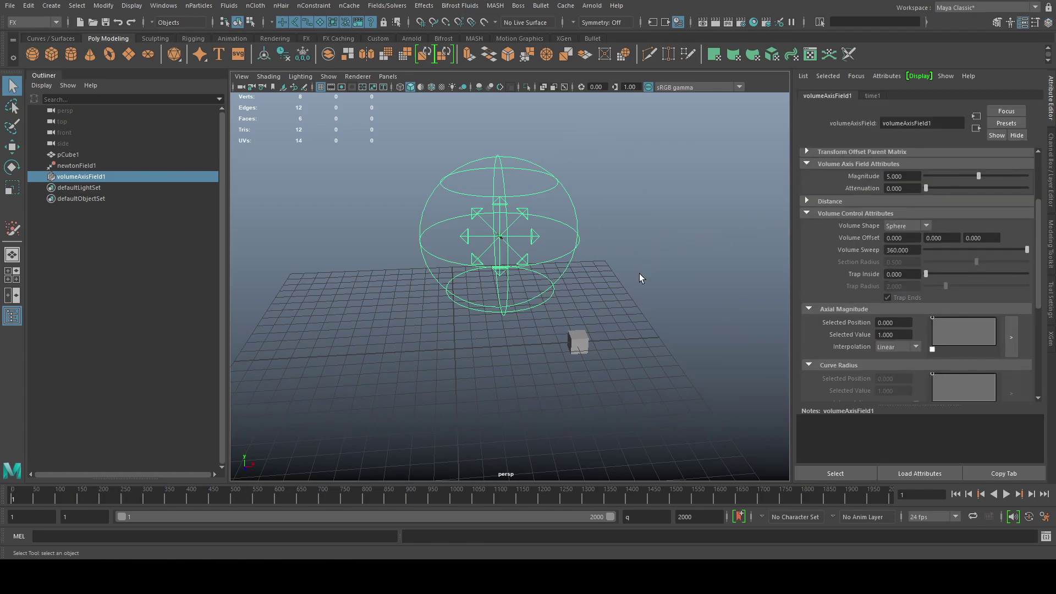
Collapse Axial Magnitude and Curve Radius, set Away From Center to 10, and test playback
{"action": "left_click_drag", "start_coordinate": [639, 273], "coordinate": [583, 275], "text": "alt"}
{"action": "left_click_drag", "start_coordinate": [1042, 218], "coordinate": [1039, 243]}
{"action": "left_click", "coordinate": [822, 244]}
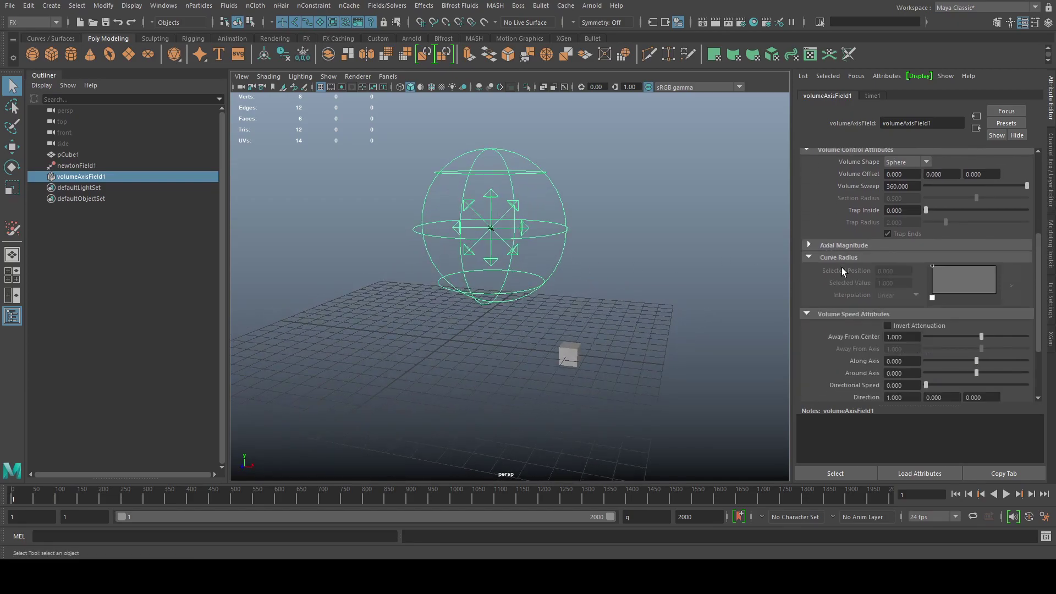
{"action": "left_click", "coordinate": [831, 258]}
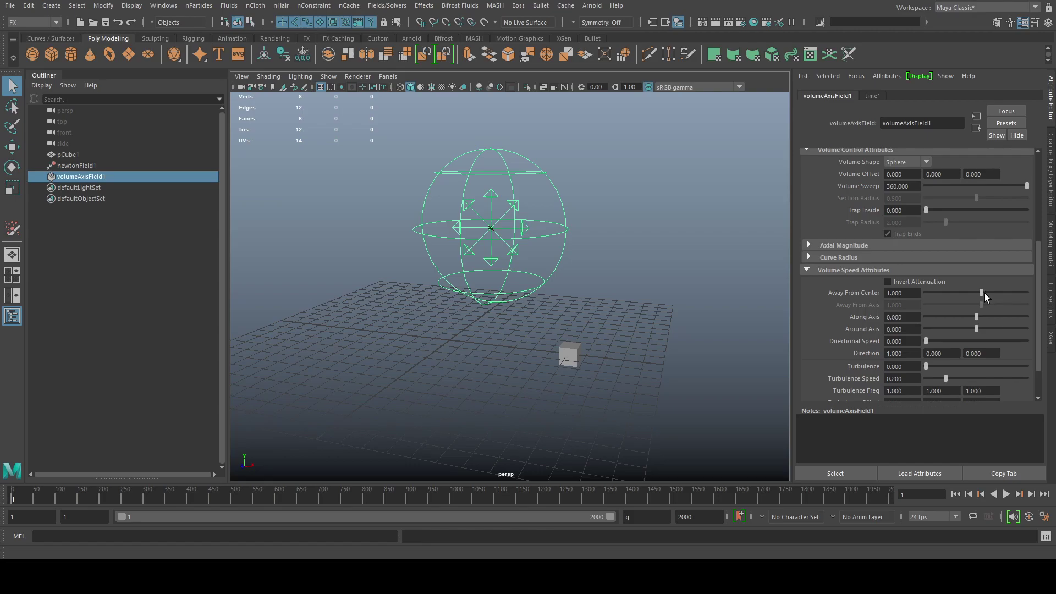
{"action": "left_click_drag", "start_coordinate": [982, 293], "coordinate": [1032, 303]}
{"action": "left_click", "coordinate": [1006, 494]}
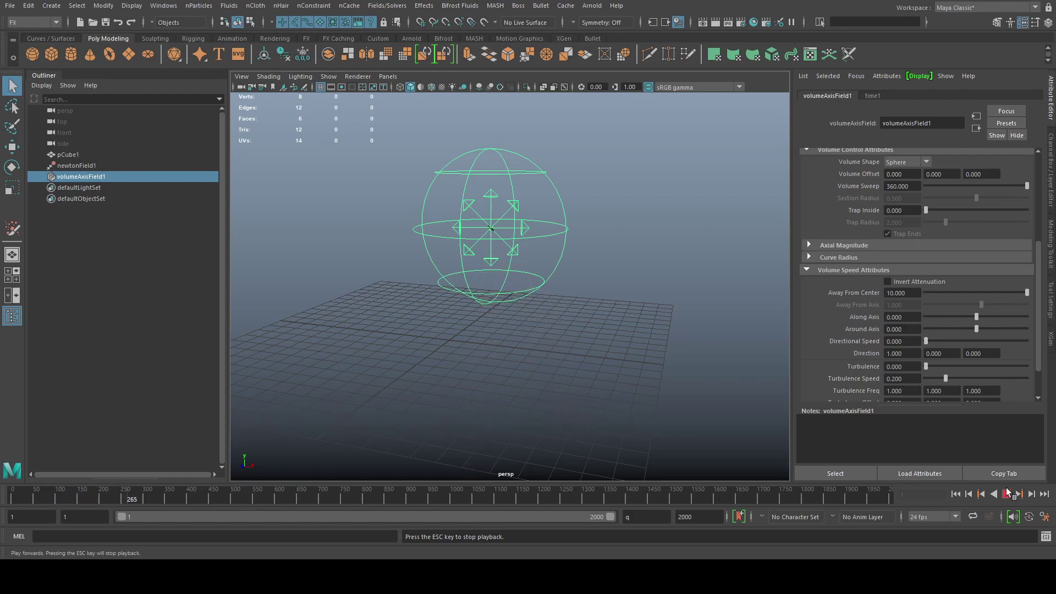
{"action": "left_click", "coordinate": [1006, 494]}
Set Away From Center to 5 and replay the simulation, stopping at frame 772
{"action": "double_click", "coordinate": [915, 292]}
{"action": "type", "text": "5"}
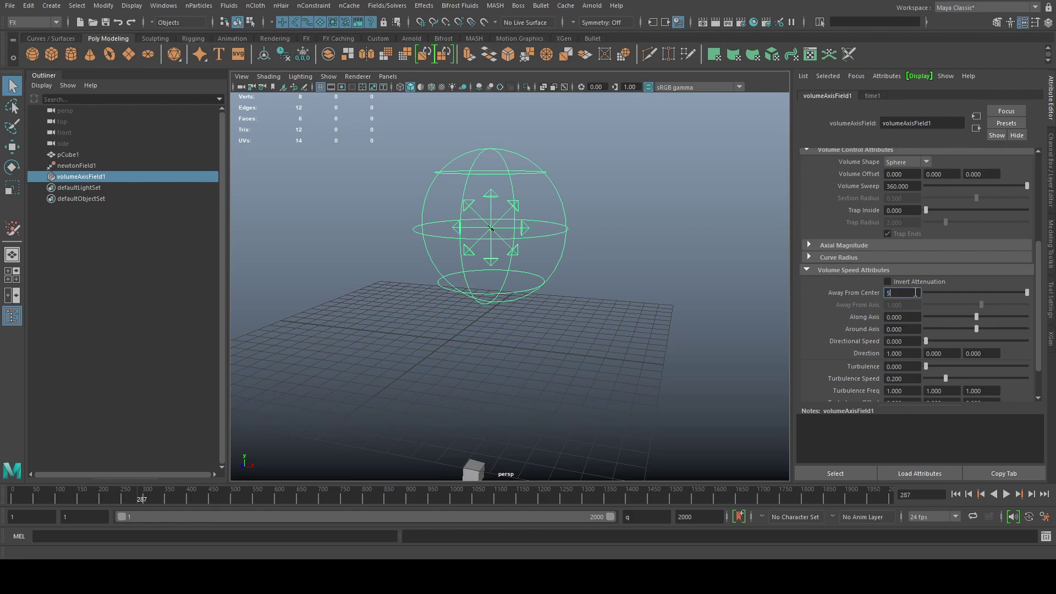
{"action": "key", "text": "Return"}
{"action": "left_click", "coordinate": [955, 494]}
{"action": "left_click", "coordinate": [1006, 494]}
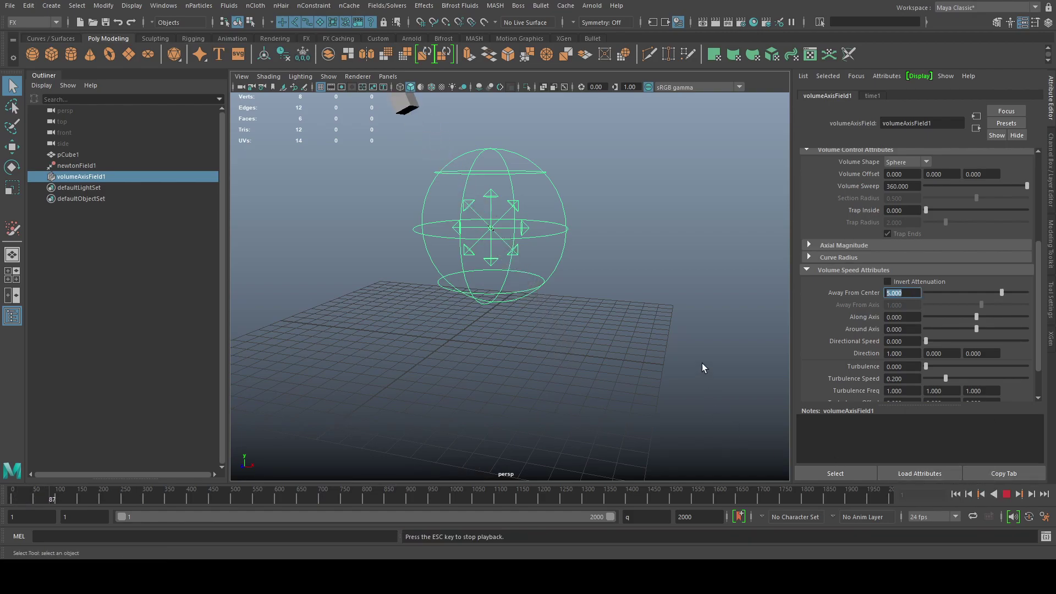
{"action": "right_click_drag", "start_coordinate": [605, 314], "coordinate": [560, 317], "text": "alt"}
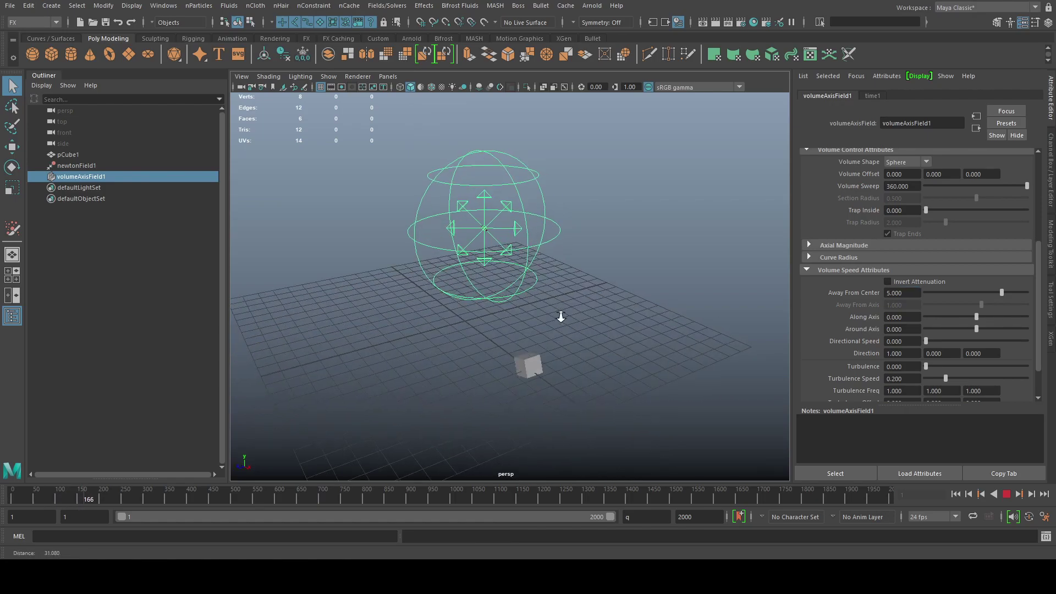
{"action": "left_click_drag", "start_coordinate": [560, 317], "coordinate": [516, 345], "text": "alt"}
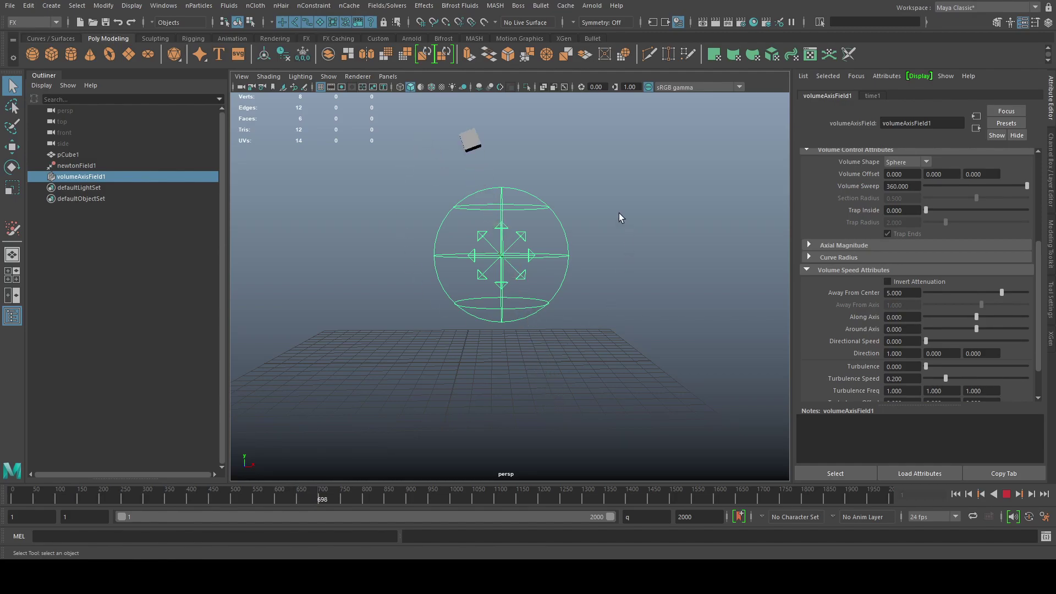
{"action": "left_click", "coordinate": [1006, 494]}
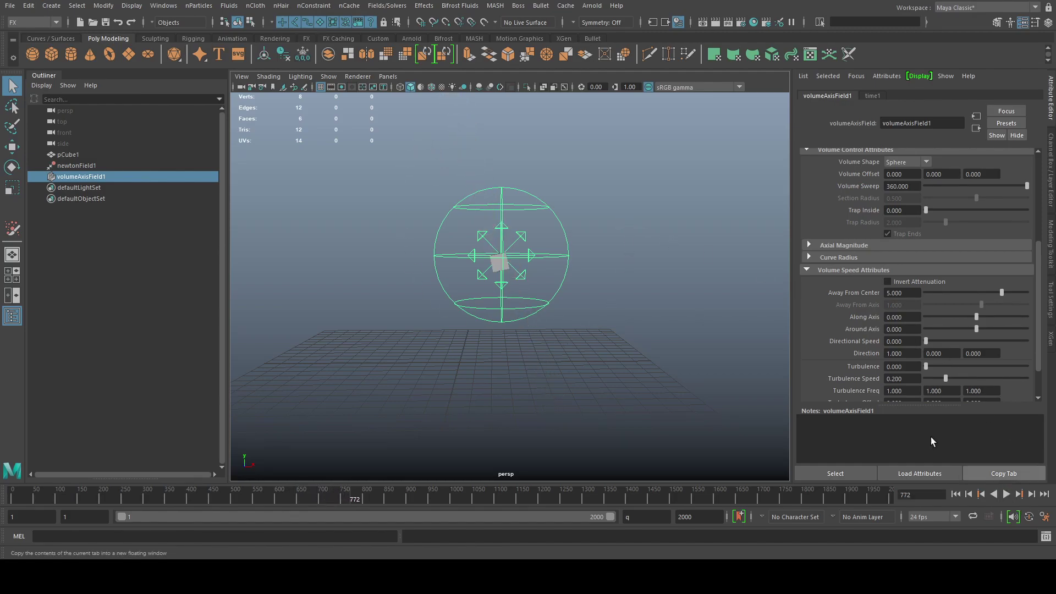
{"action": "left_click", "coordinate": [373, 6]}
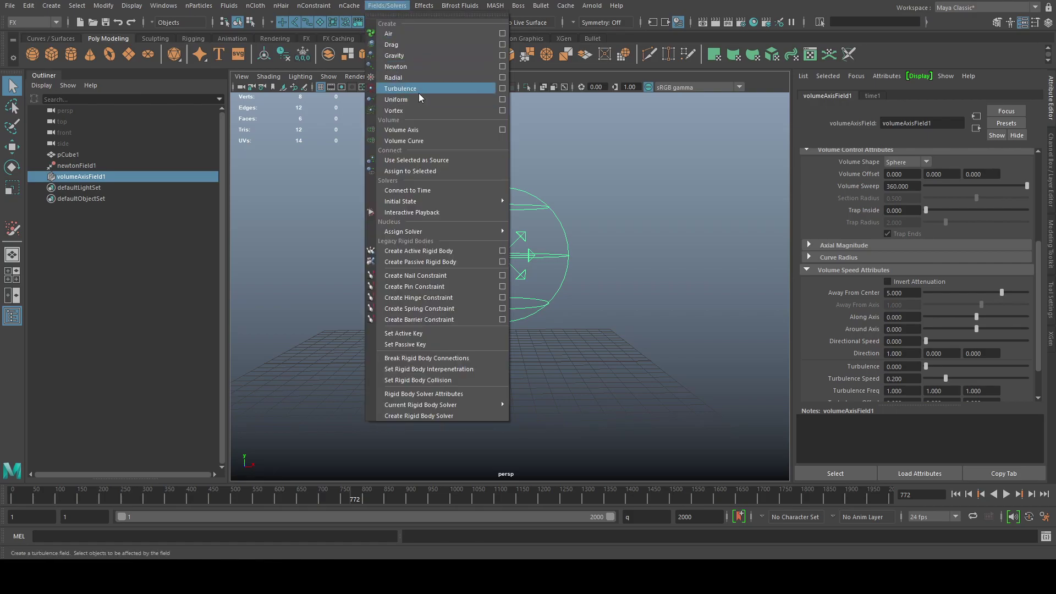
Raise the volume axis field's Turbulence to 3.736 and replay from frame 1
{"action": "left_click", "coordinate": [727, 116]}
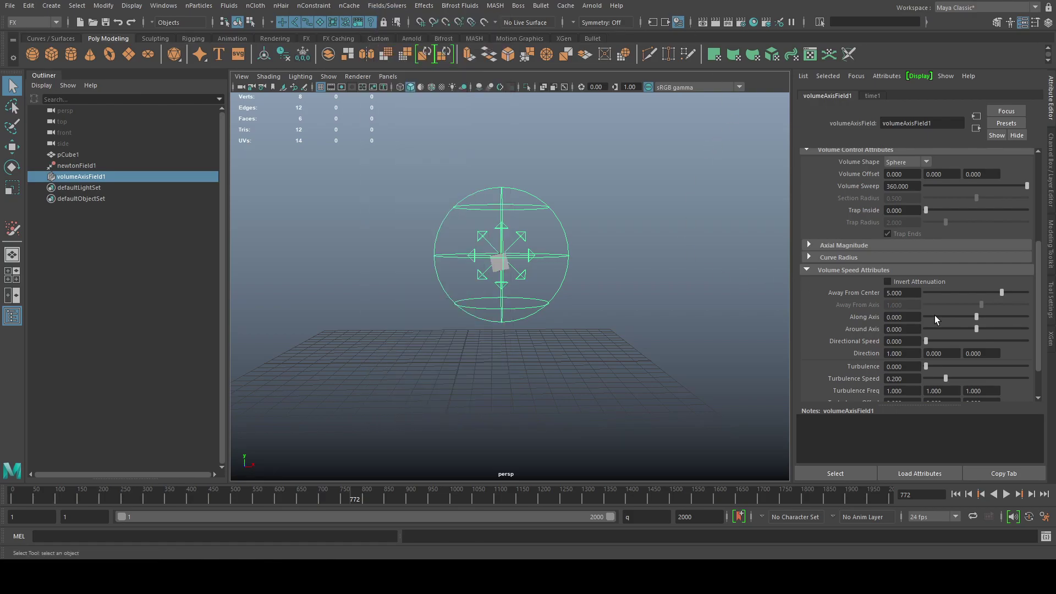
{"action": "scroll", "coordinate": [1034, 267], "scroll_direction": "up", "scroll_amount": 3}
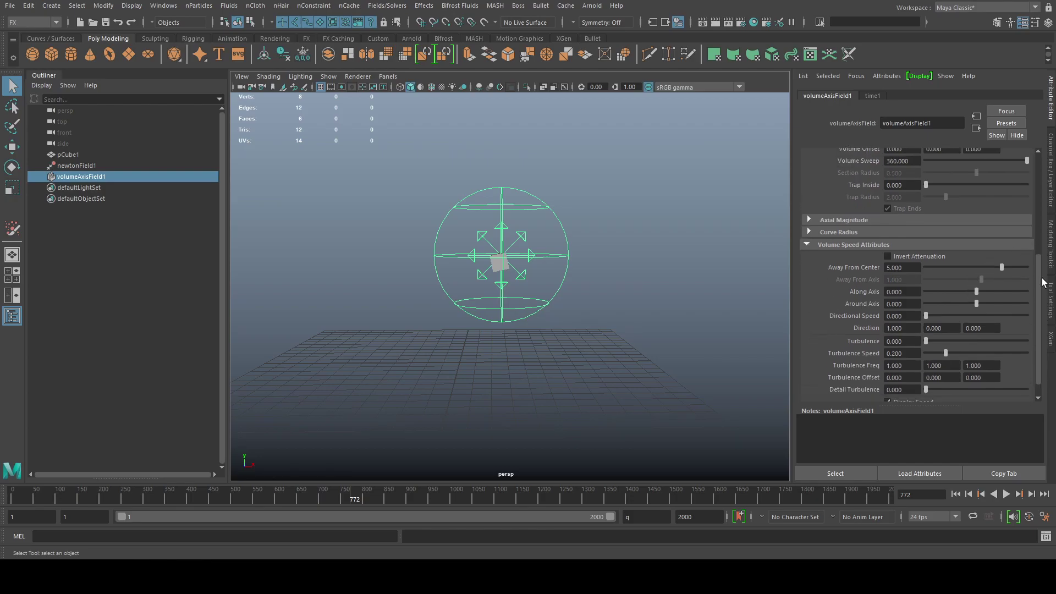
{"action": "scroll", "coordinate": [1039, 242], "scroll_direction": "down", "scroll_amount": 4}
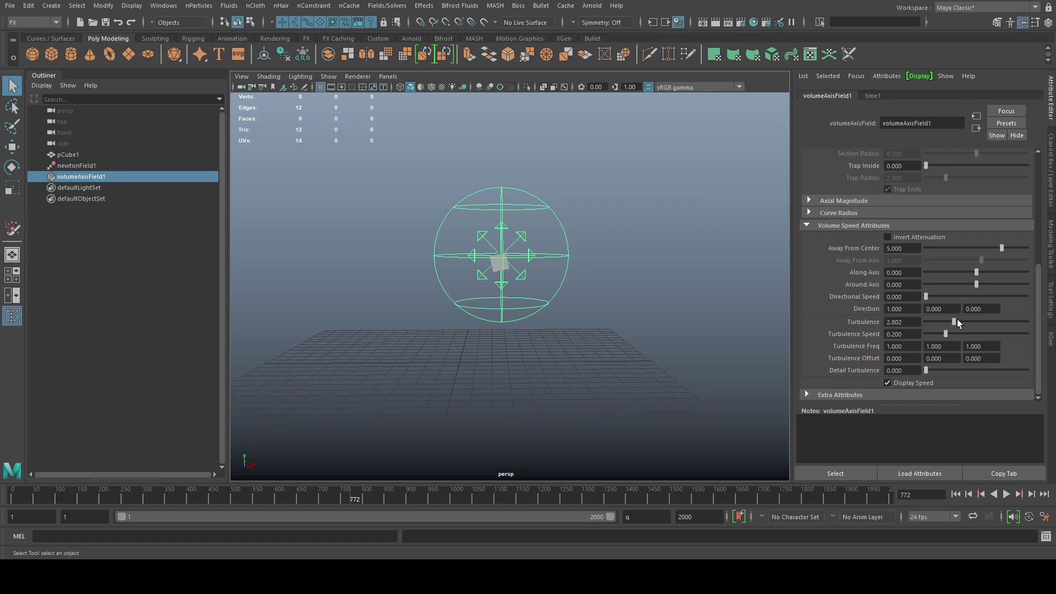
{"action": "left_click_drag", "start_coordinate": [957, 322], "coordinate": [963, 320]}
{"action": "left_click", "coordinate": [955, 494]}
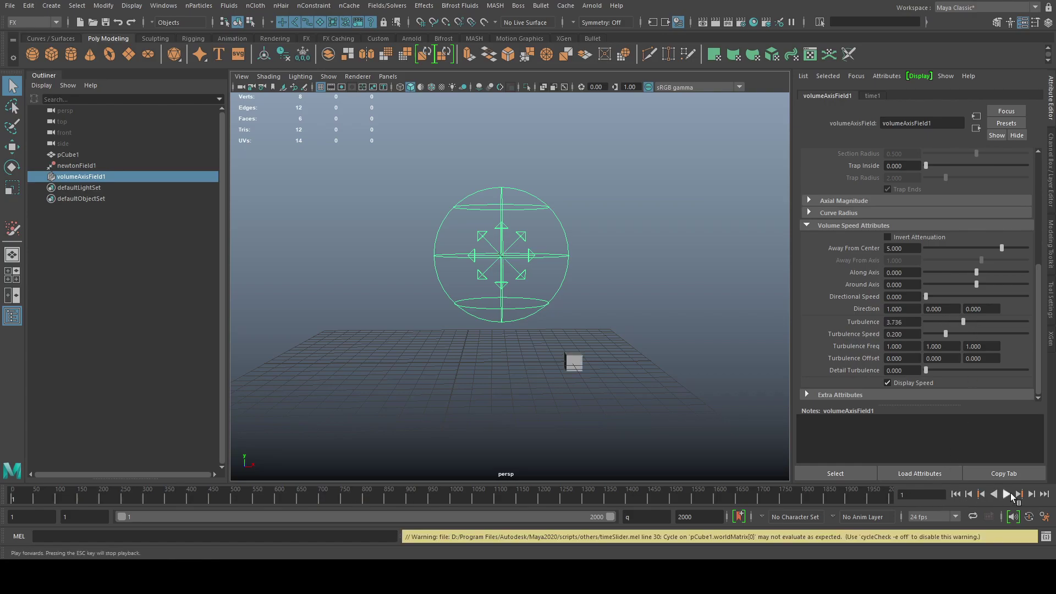
{"action": "left_click", "coordinate": [1007, 494]}
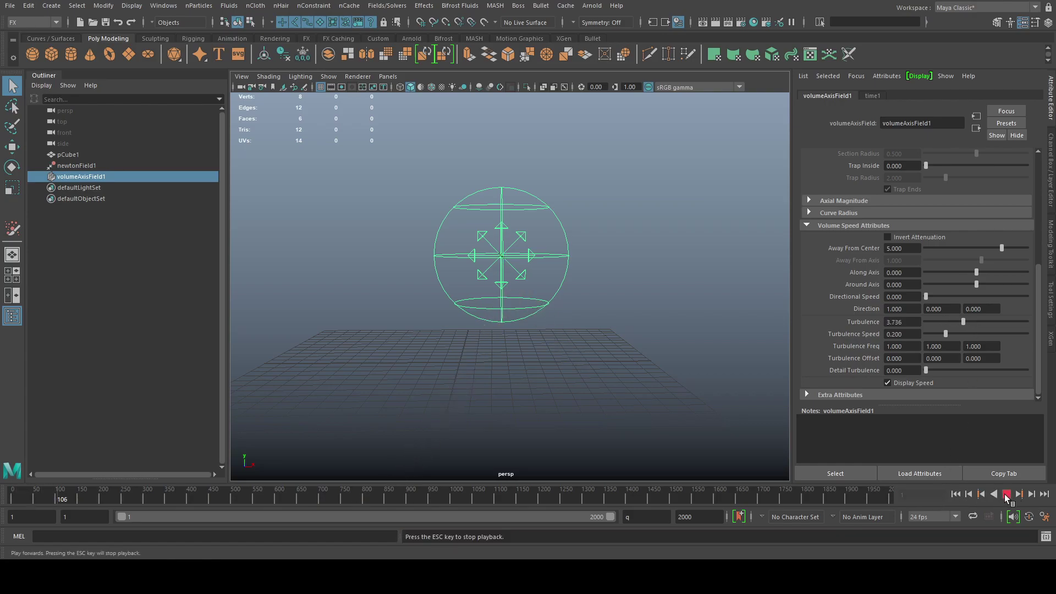
Lower Turbulence to about 2.033, then to 1.044, and replay the simulation
{"action": "left_click", "coordinate": [946, 321]}
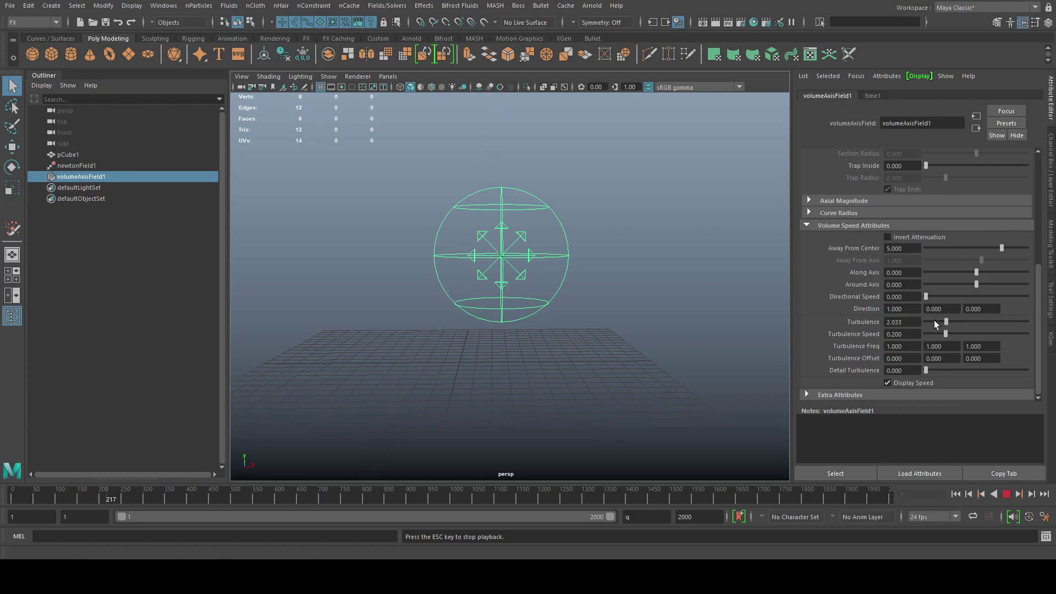
{"action": "left_click", "coordinate": [935, 321]}
{"action": "left_click", "coordinate": [1007, 494]}
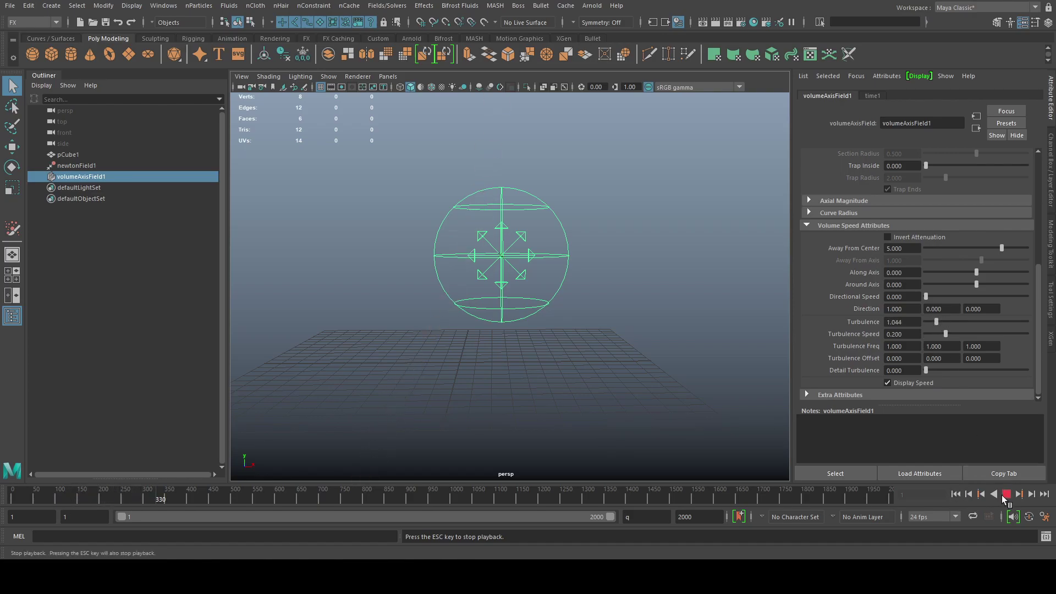
{"action": "left_click", "coordinate": [958, 494]}
{"action": "left_click", "coordinate": [1006, 494]}
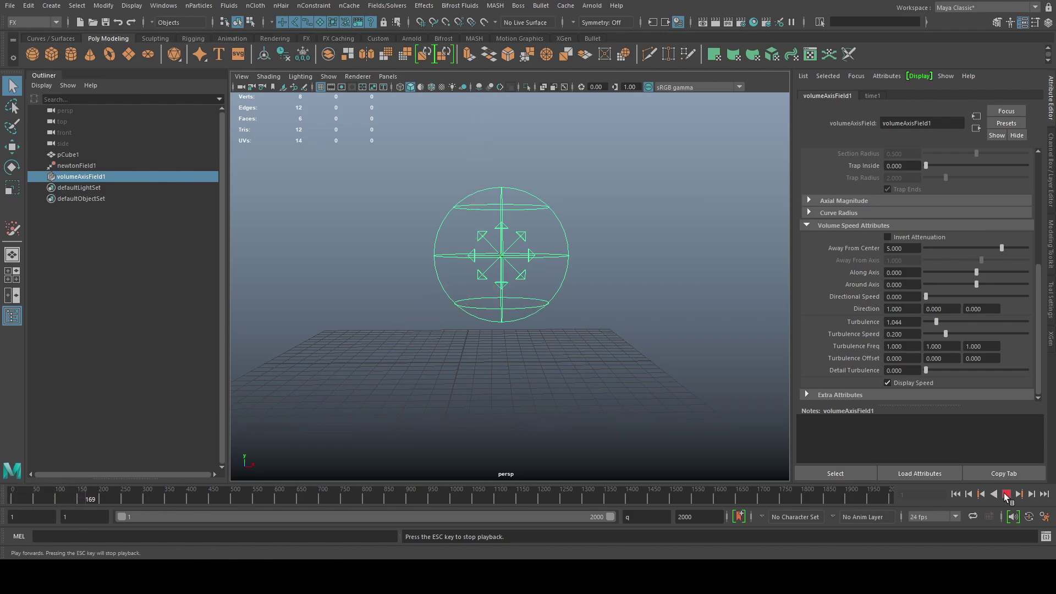
{"action": "left_click", "coordinate": [1006, 493]}
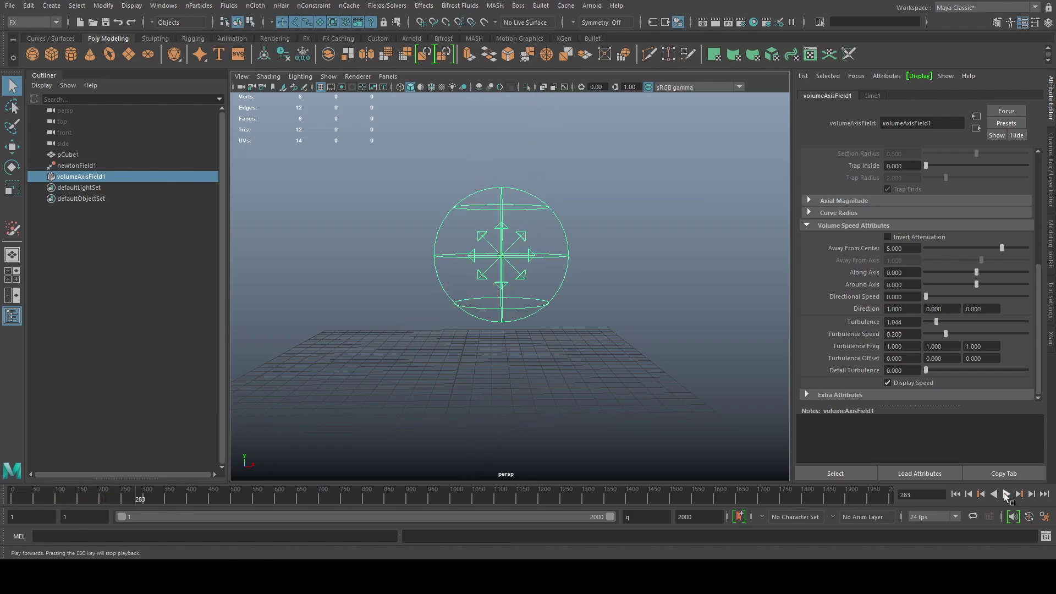
Lower Turbulence to 0.549, replay the simulation, and rewind to frame 1
{"action": "left_click_drag", "start_coordinate": [937, 319], "coordinate": [930, 320]}
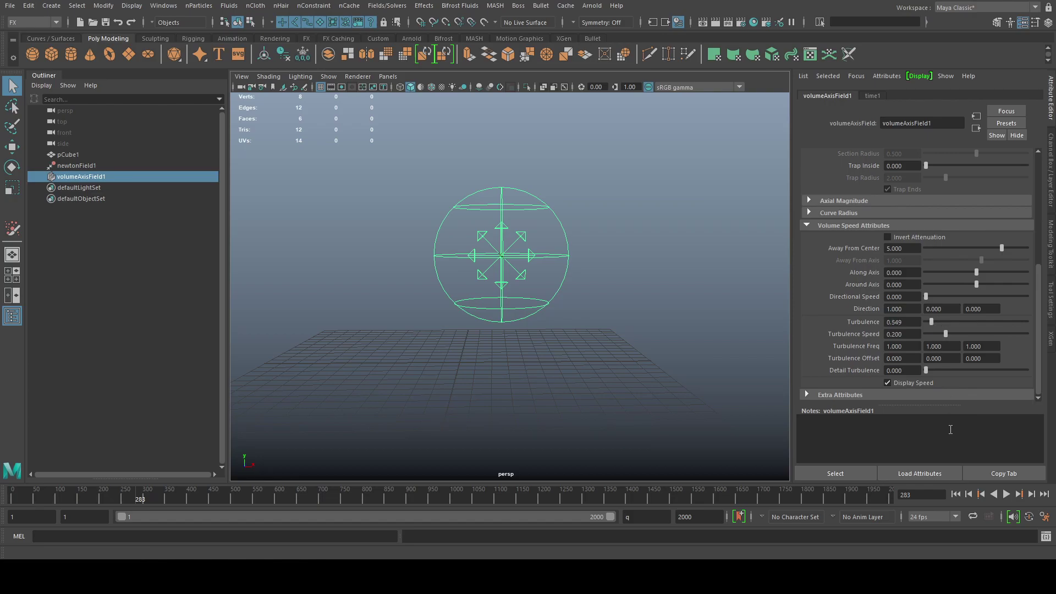
{"action": "left_click", "coordinate": [956, 494]}
{"action": "left_click", "coordinate": [1006, 494]}
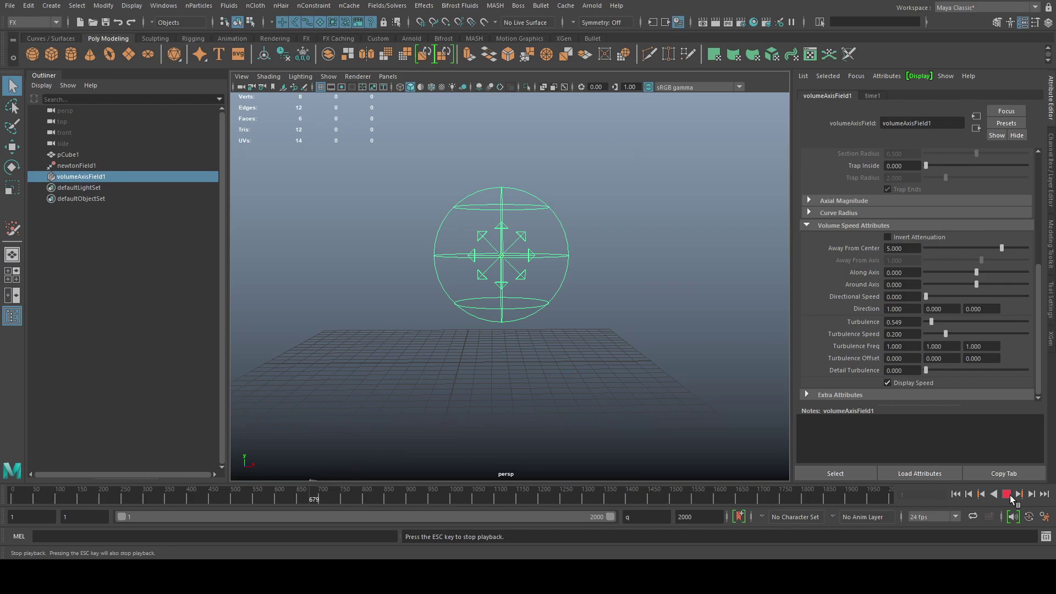
{"action": "left_click", "coordinate": [1010, 495]}
{"action": "left_click", "coordinate": [956, 495]}
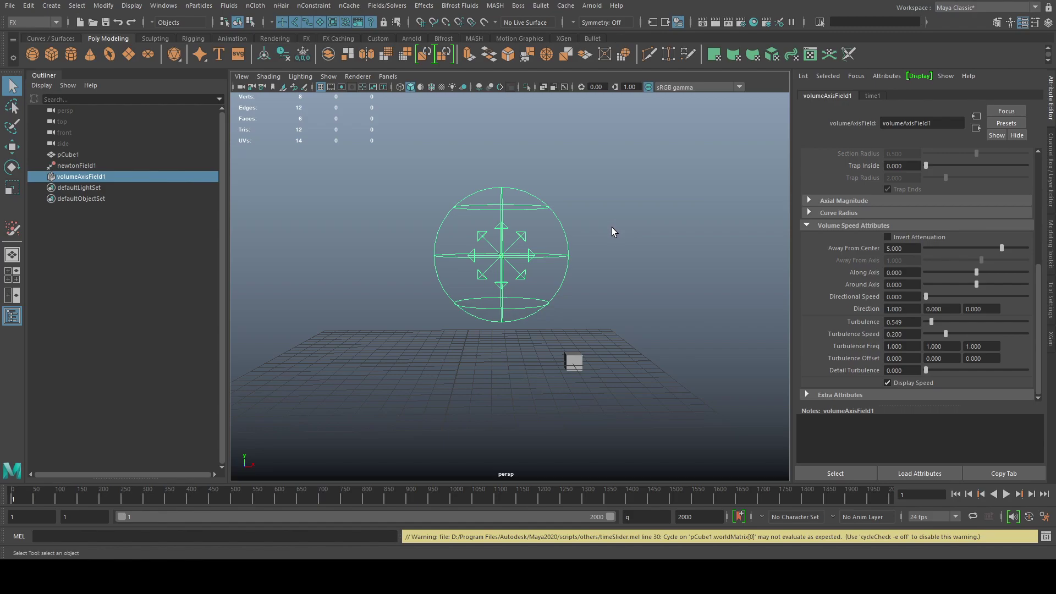
{"action": "left_click", "coordinate": [639, 281]}
Start a new empty scene with Ctrl+N, glance at the attracting-objects forum thread, then return to Maya
{"action": "key", "text": "ctrl+n"}
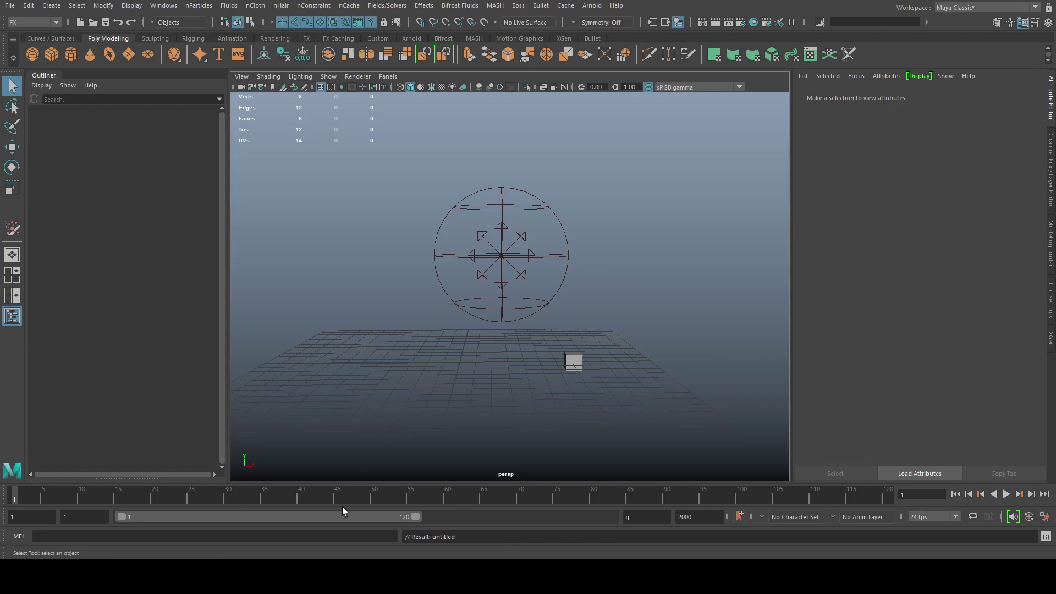
{"action": "mouse_move", "coordinate": [308, 577]}
{"action": "left_click", "coordinate": [400, 527]}
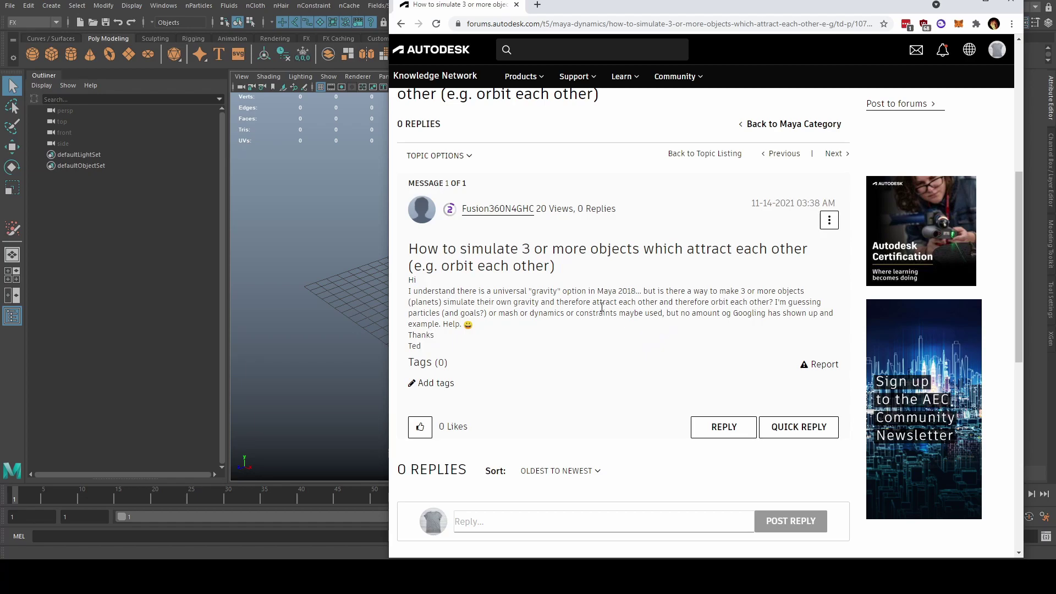
{"action": "left_click", "coordinate": [351, 219]}
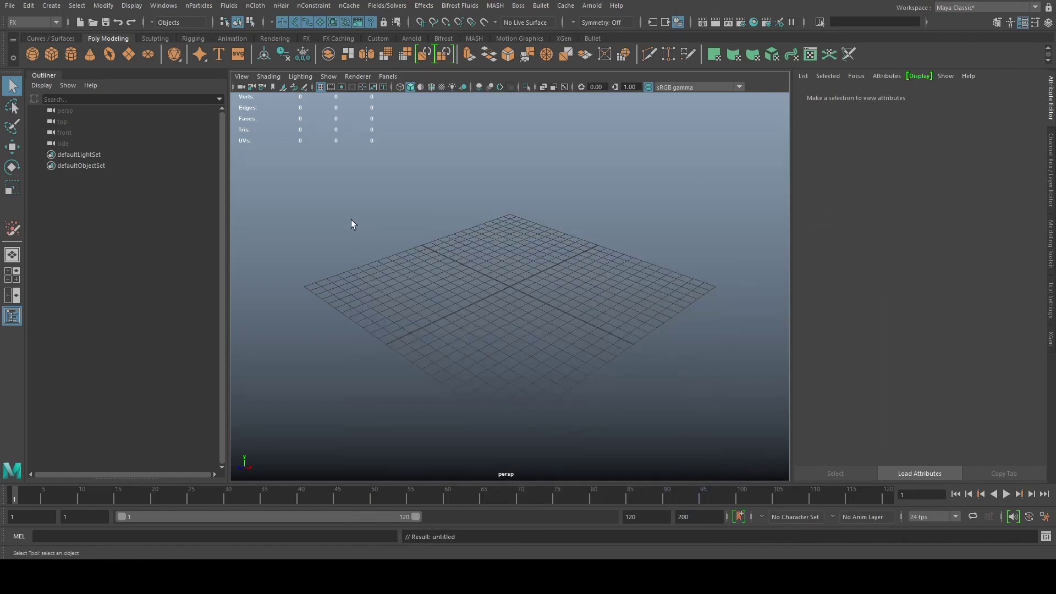
{"action": "left_click", "coordinate": [34, 52]}
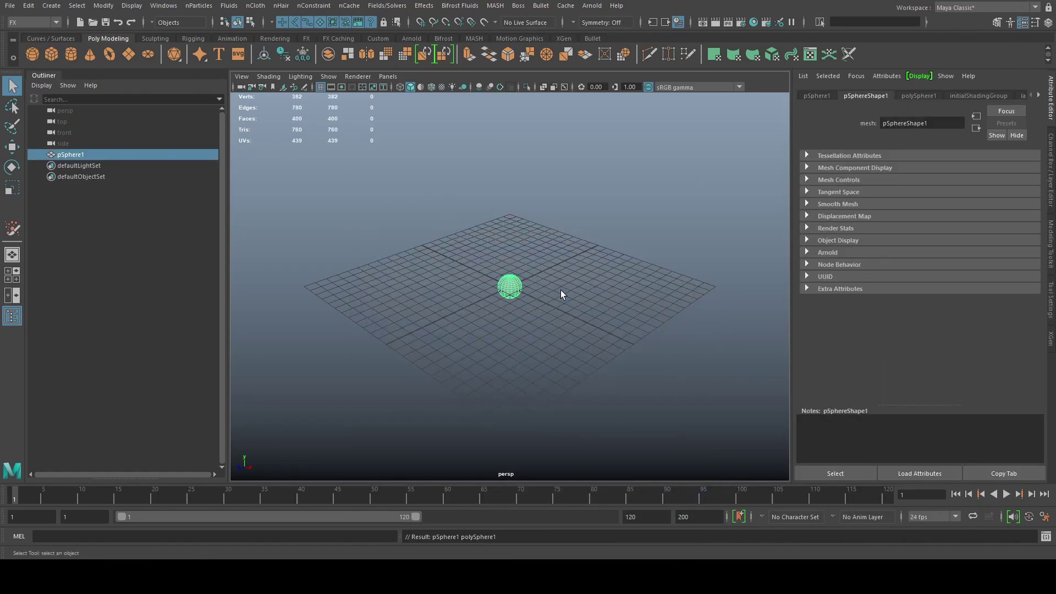
{"action": "key", "text": "w"}
{"action": "left_click_drag", "start_coordinate": [549, 325], "coordinate": [537, 335], "text": "alt"}
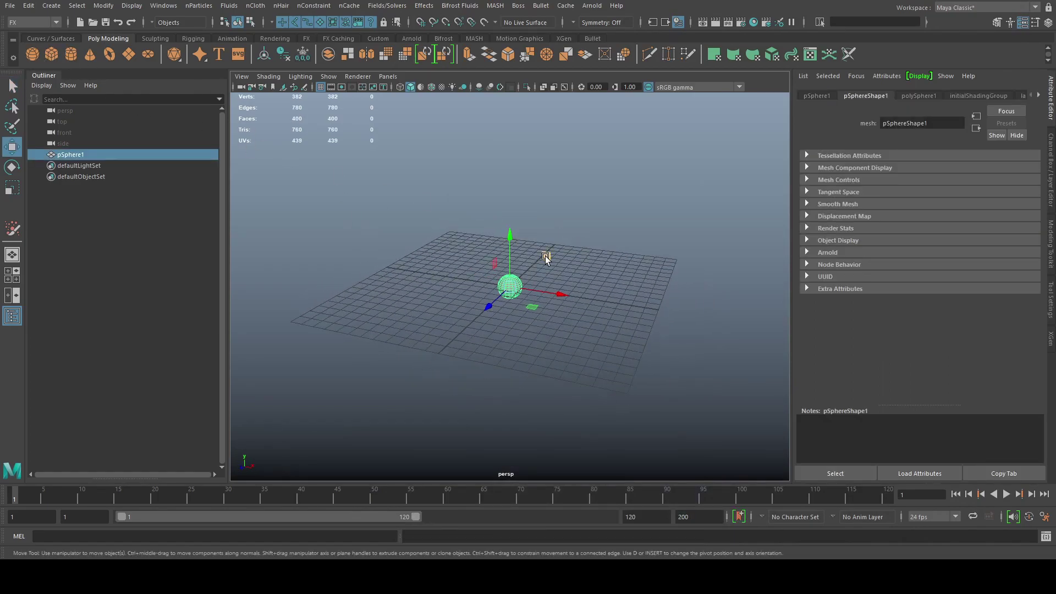
{"action": "left_click_drag", "start_coordinate": [546, 253], "coordinate": [642, 222]}
{"action": "key", "text": "q"}
{"action": "left_click_drag", "start_coordinate": [523, 313], "coordinate": [479, 326], "text": "alt"}
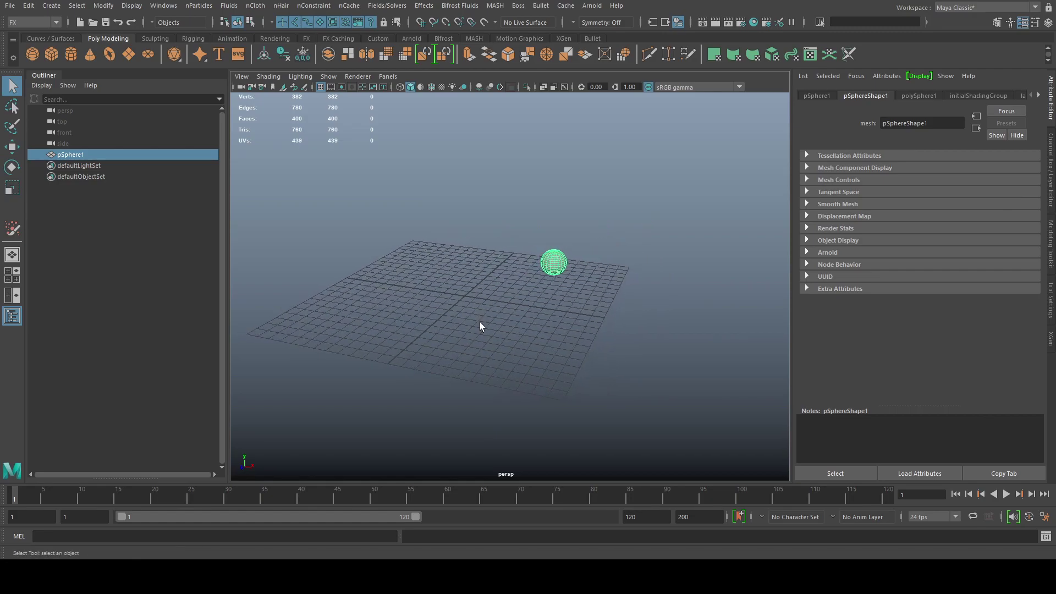
{"action": "left_click", "coordinate": [253, 5]}
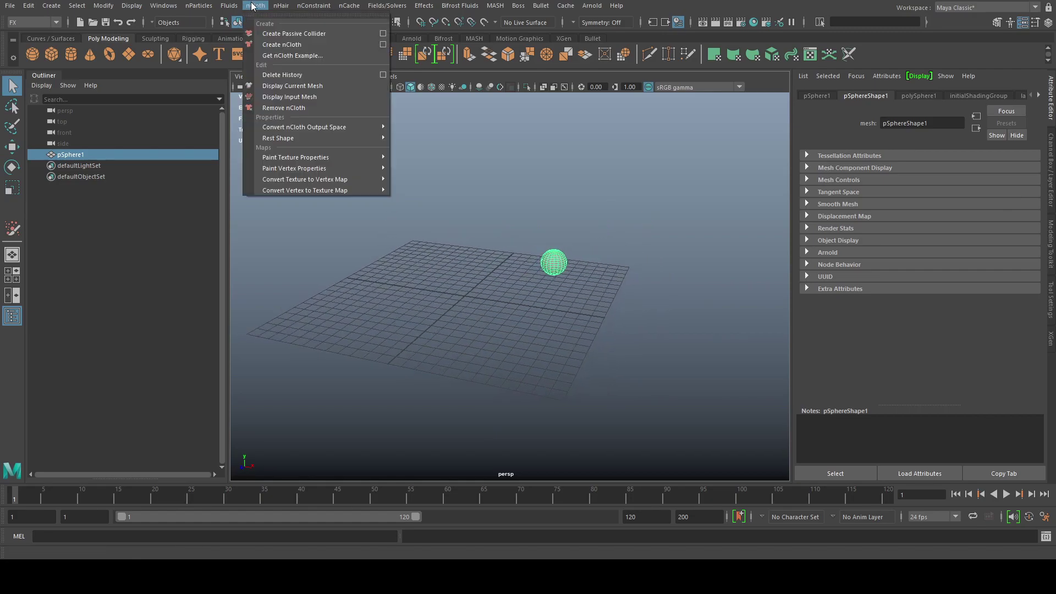
{"action": "left_click", "coordinate": [312, 42]}
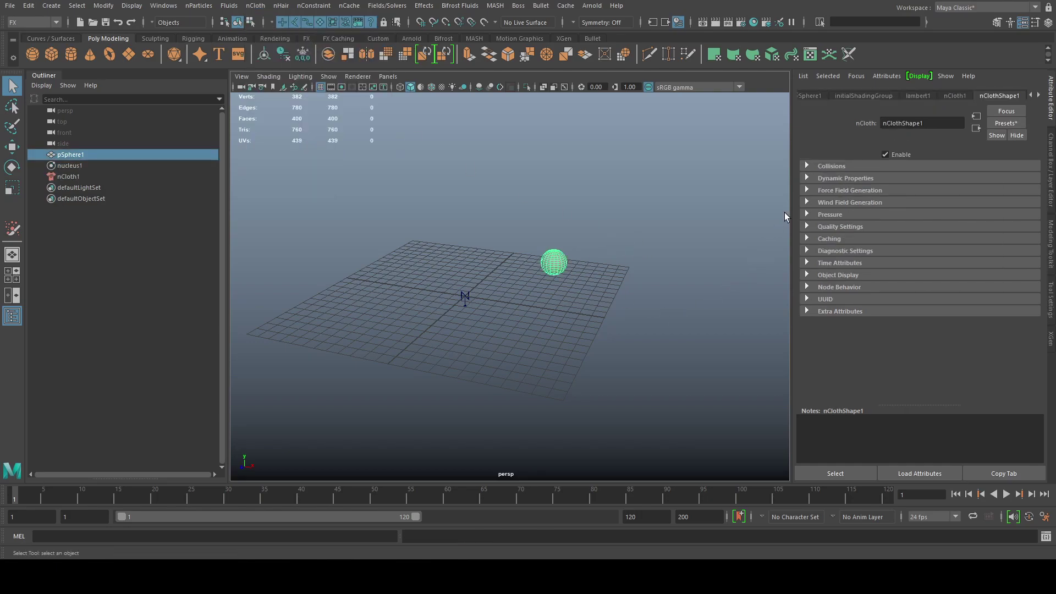
{"action": "left_click", "coordinate": [808, 178]}
{"action": "scroll", "coordinate": [814, 275], "scroll_direction": "down", "scroll_amount": 5}
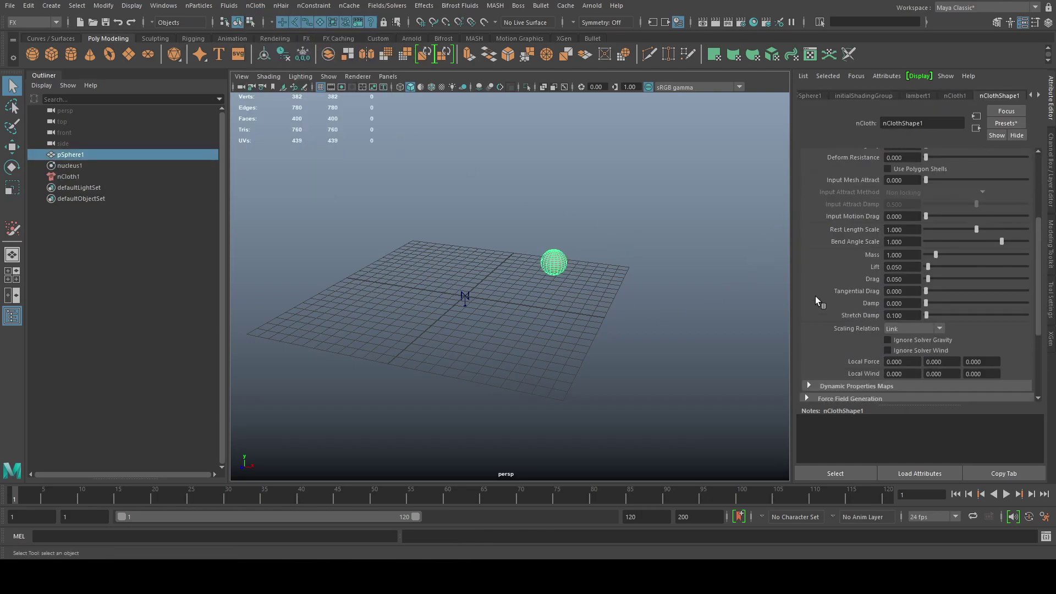
{"action": "scroll", "coordinate": [816, 299], "scroll_direction": "up", "scroll_amount": 2}
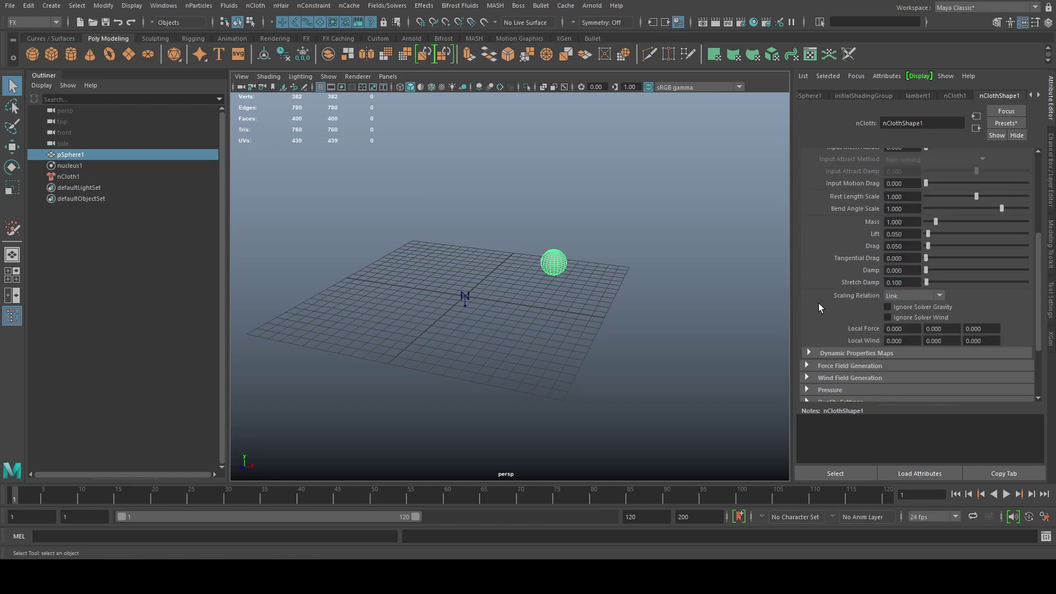
{"action": "left_click_drag", "start_coordinate": [939, 220], "coordinate": [988, 226]}
{"action": "key", "text": "ctrl+z"}
{"action": "scroll", "coordinate": [608, 270], "scroll_direction": "down", "scroll_amount": 3}
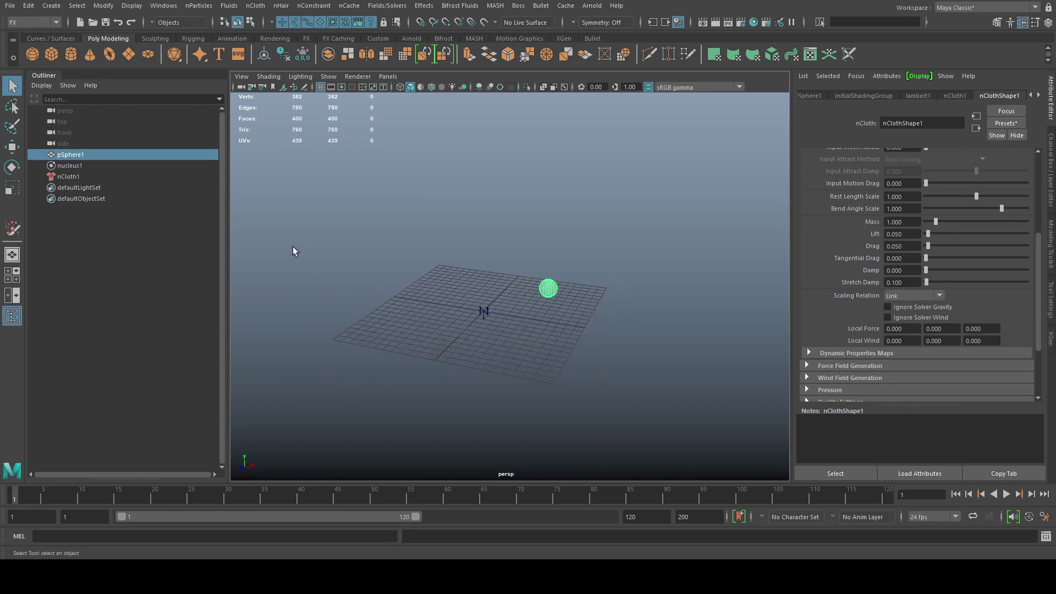
Create a second poly sphere and convert it to nCloth
{"action": "left_click", "coordinate": [32, 54]}
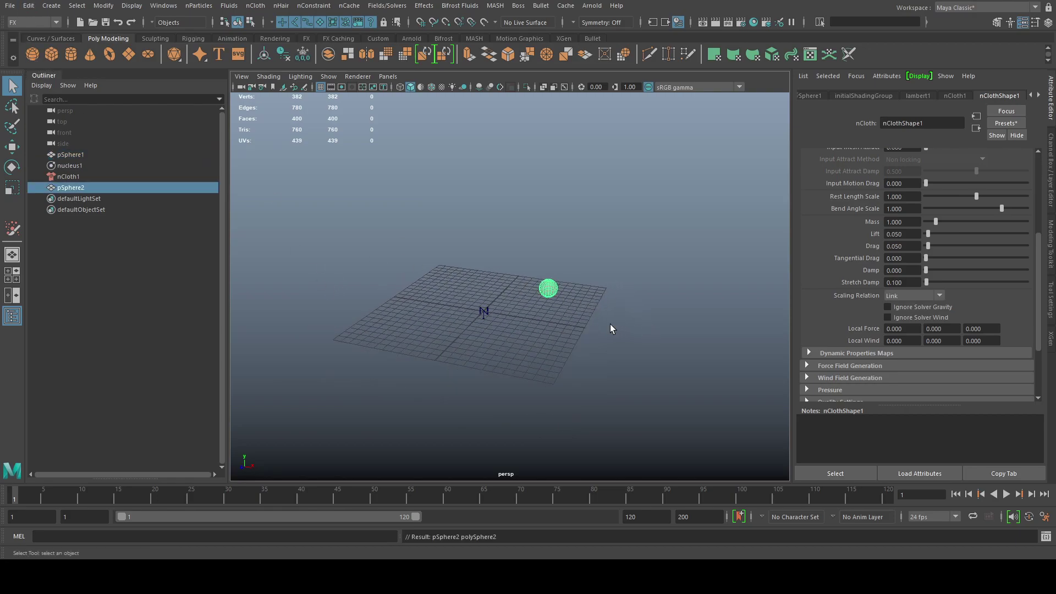
{"action": "key", "text": "w"}
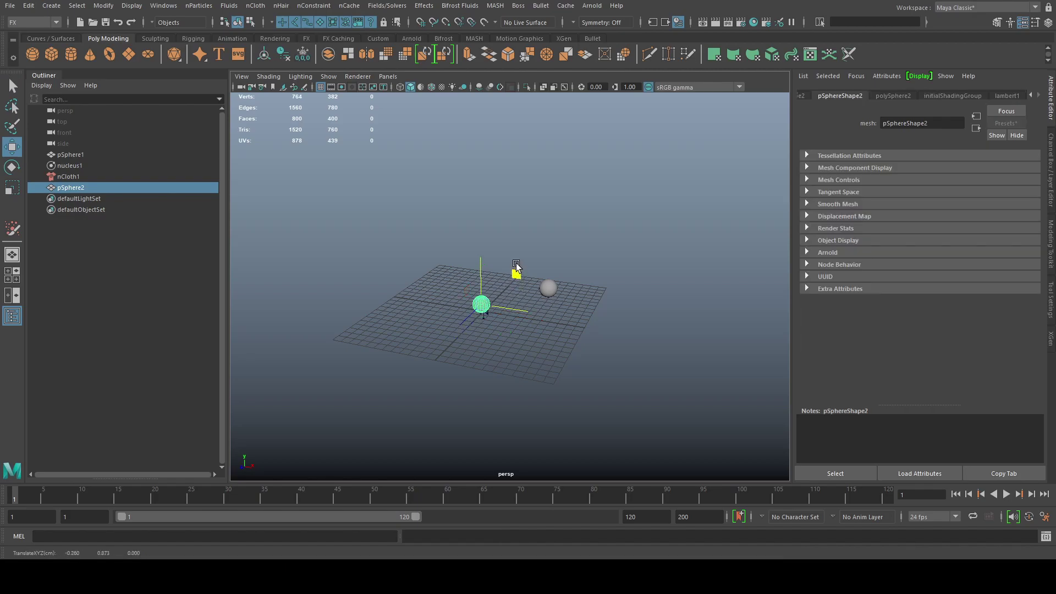
{"action": "left_click_drag", "start_coordinate": [516, 267], "coordinate": [543, 306], "text": "alt"}
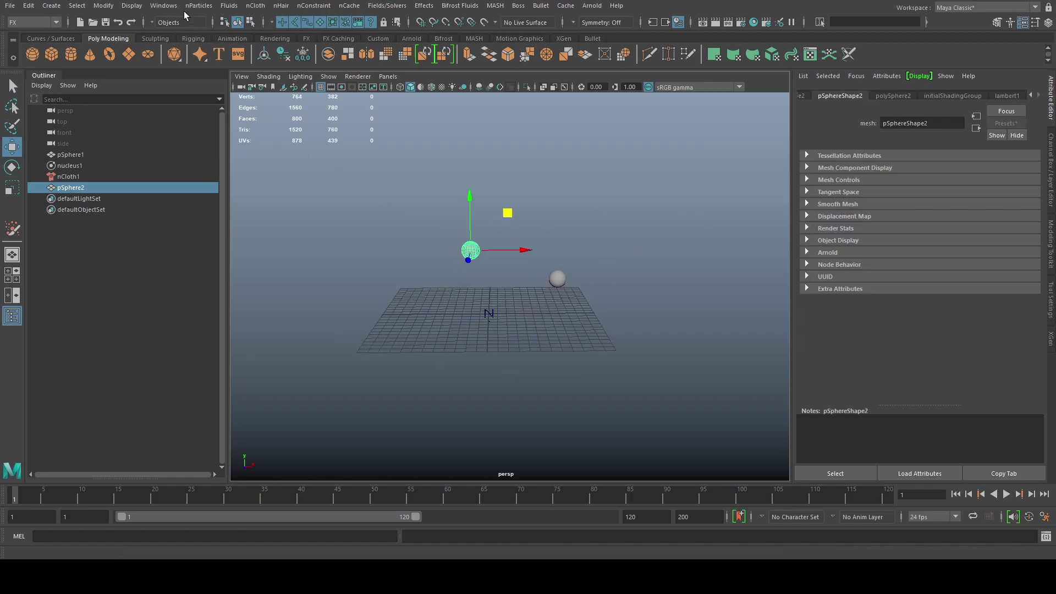
{"action": "left_click", "coordinate": [281, 5]}
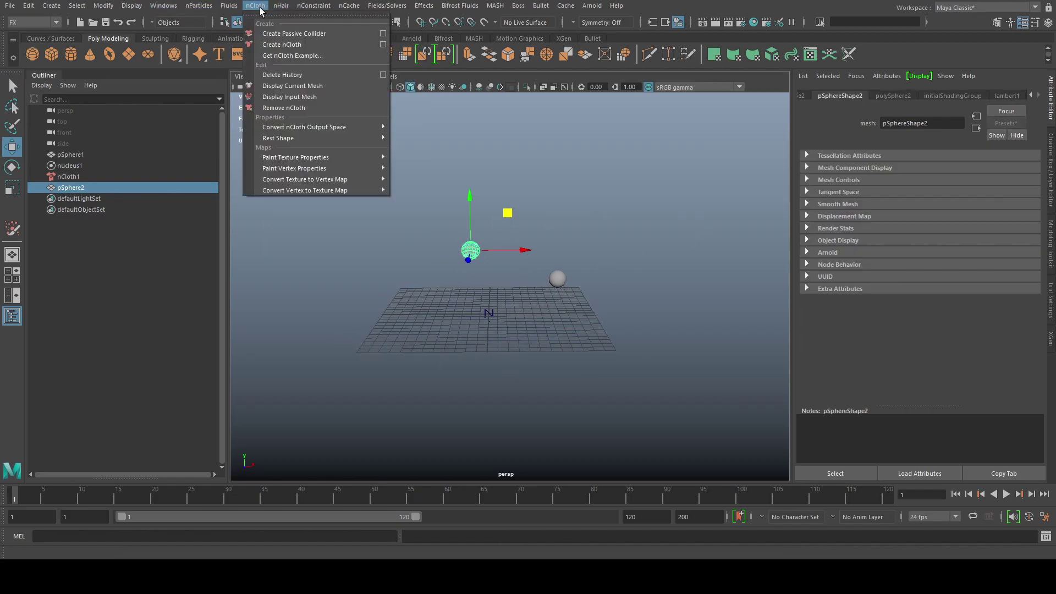
{"action": "left_click", "coordinate": [289, 49]}
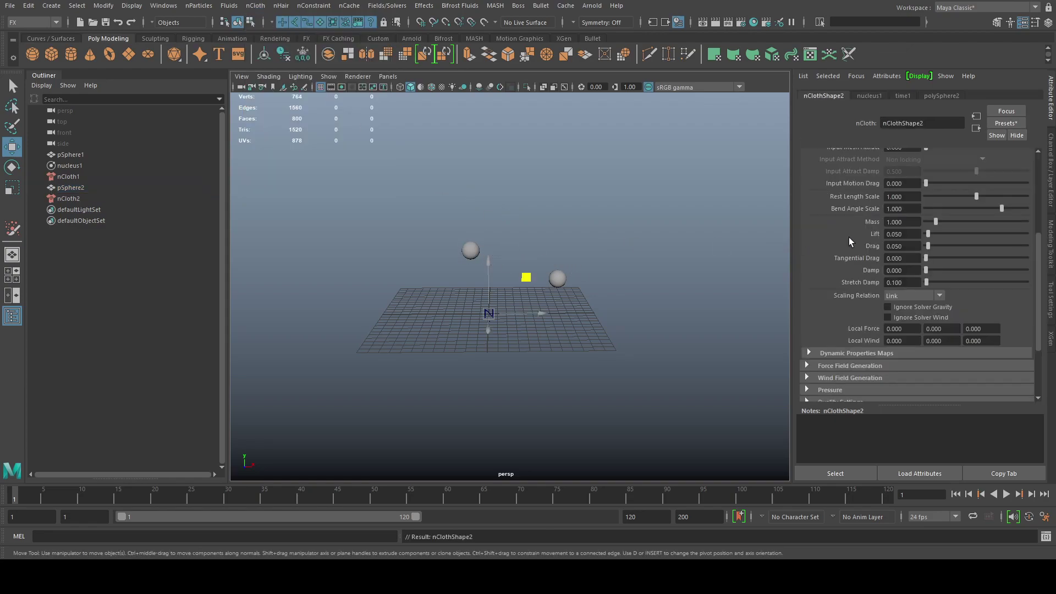
Set the new cloth sphere's Mass to 10, then play, stop and rewind the simulation
{"action": "left_click", "coordinate": [561, 278]}
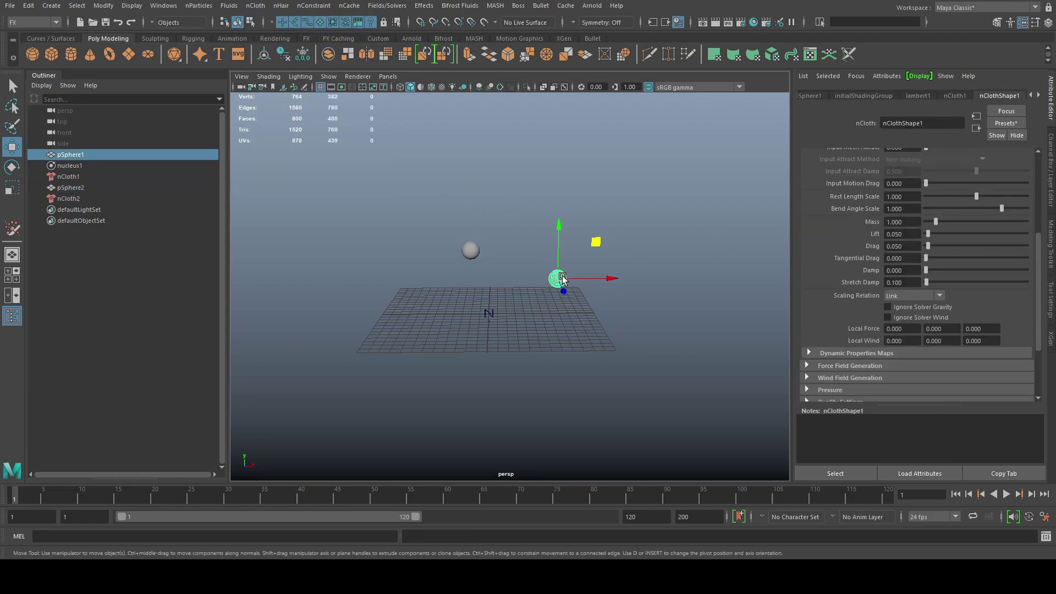
{"action": "left_click", "coordinate": [470, 250]}
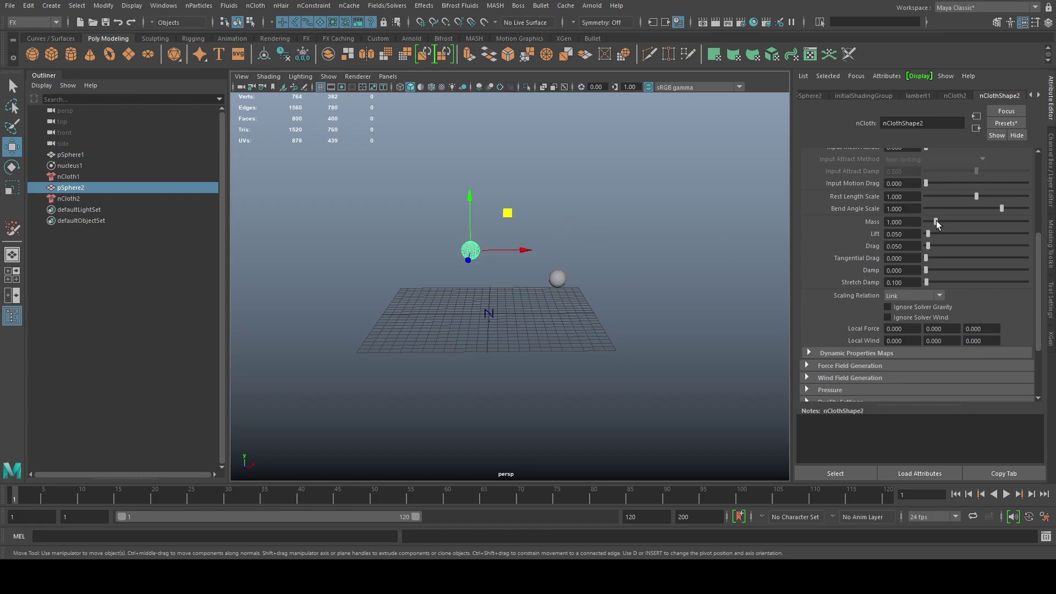
{"action": "left_click_drag", "start_coordinate": [936, 220], "coordinate": [1032, 227]}
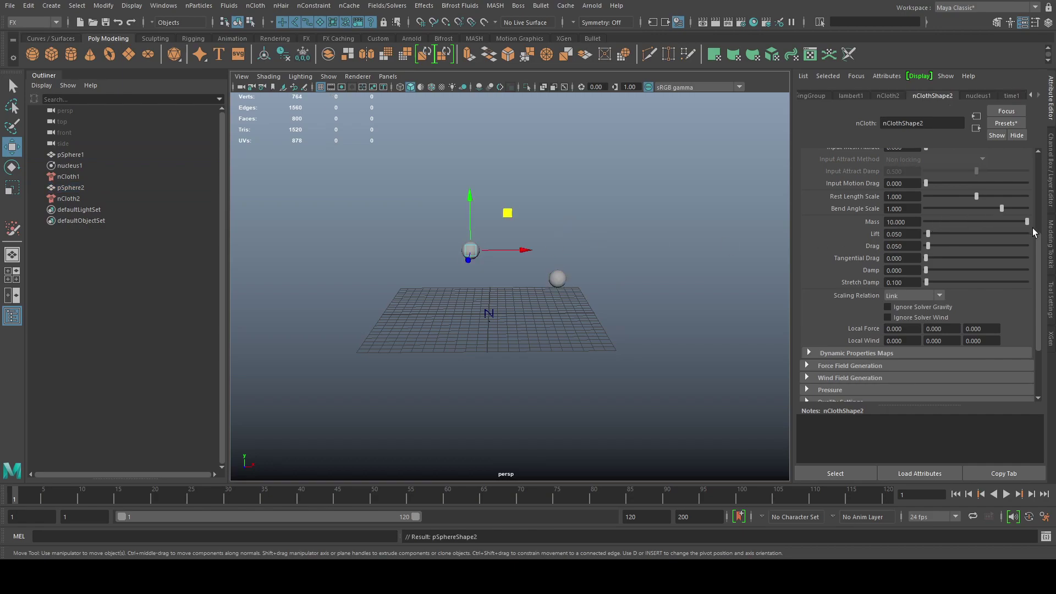
{"action": "left_click", "coordinate": [1007, 495]}
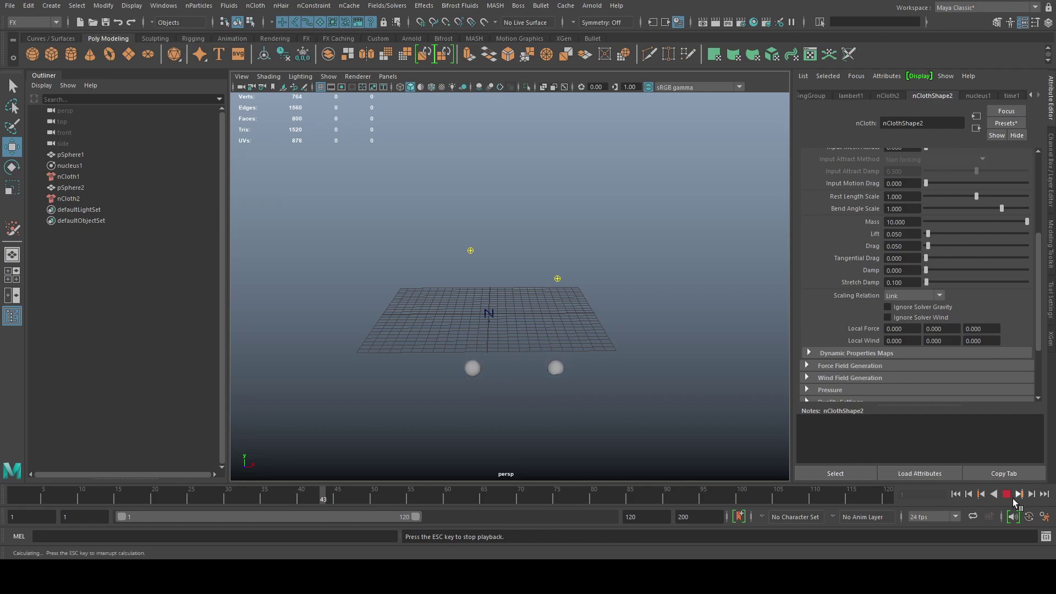
{"action": "left_click", "coordinate": [1007, 495]}
{"action": "left_click", "coordinate": [955, 494]}
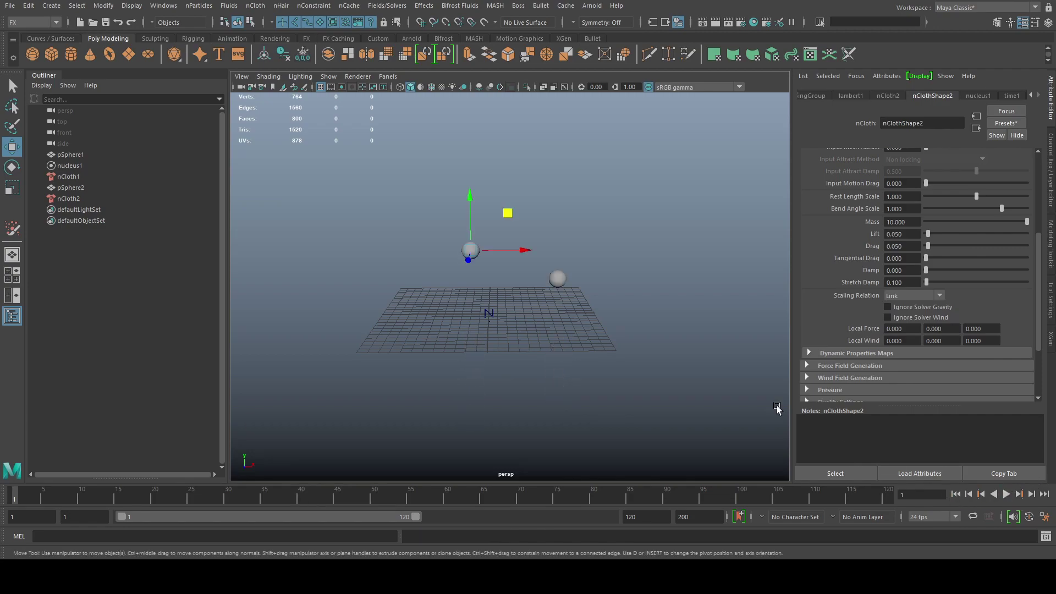
{"action": "left_click", "coordinate": [595, 303]}
{"action": "key", "text": "q"}
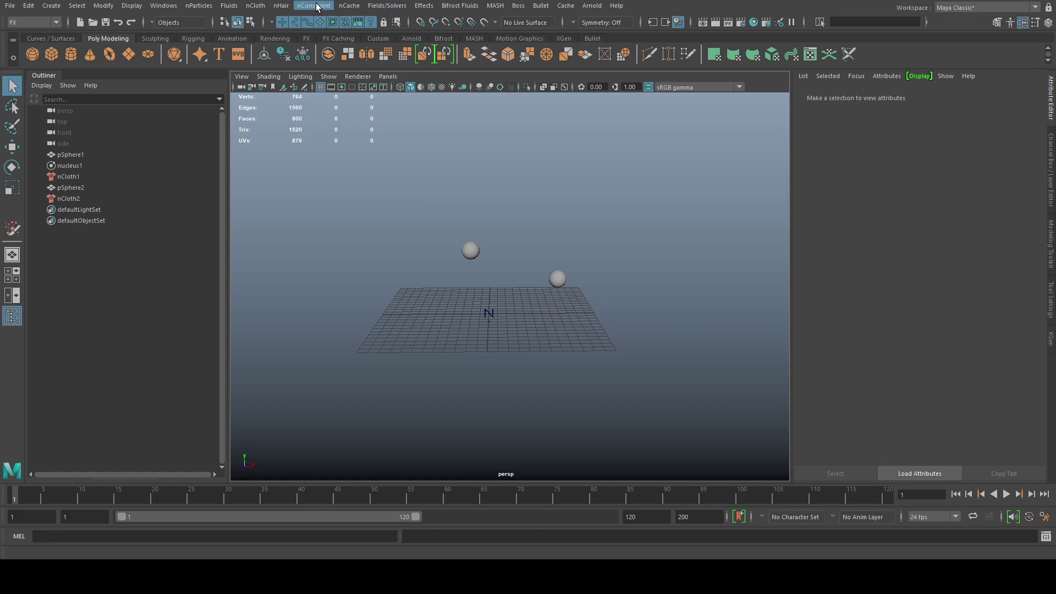
Try a radial field and undo it, then create pSphere3 at the grid origin
{"action": "left_click", "coordinate": [371, 8]}
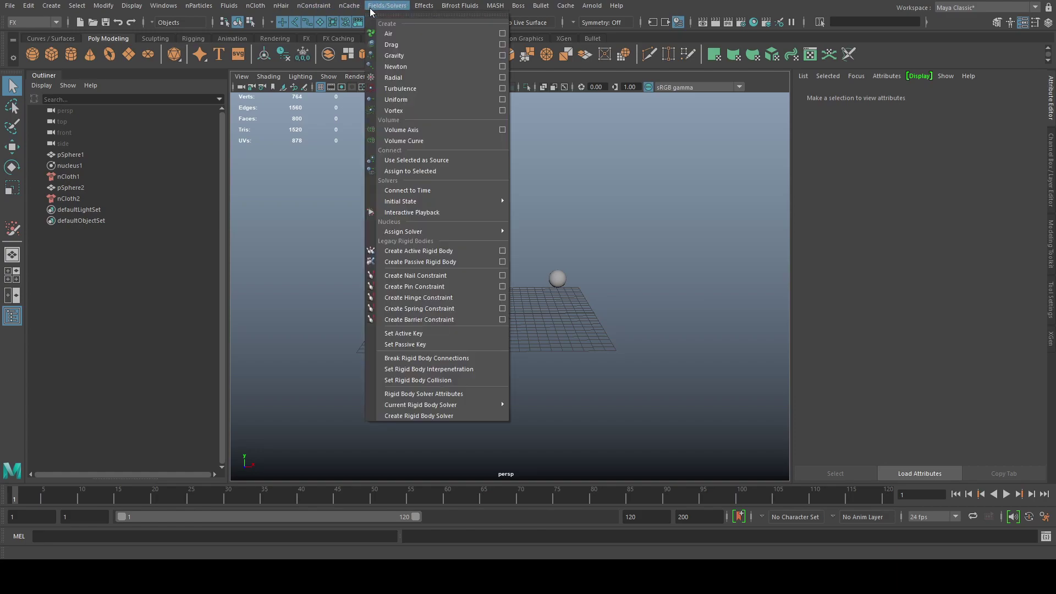
{"action": "left_click", "coordinate": [427, 77]}
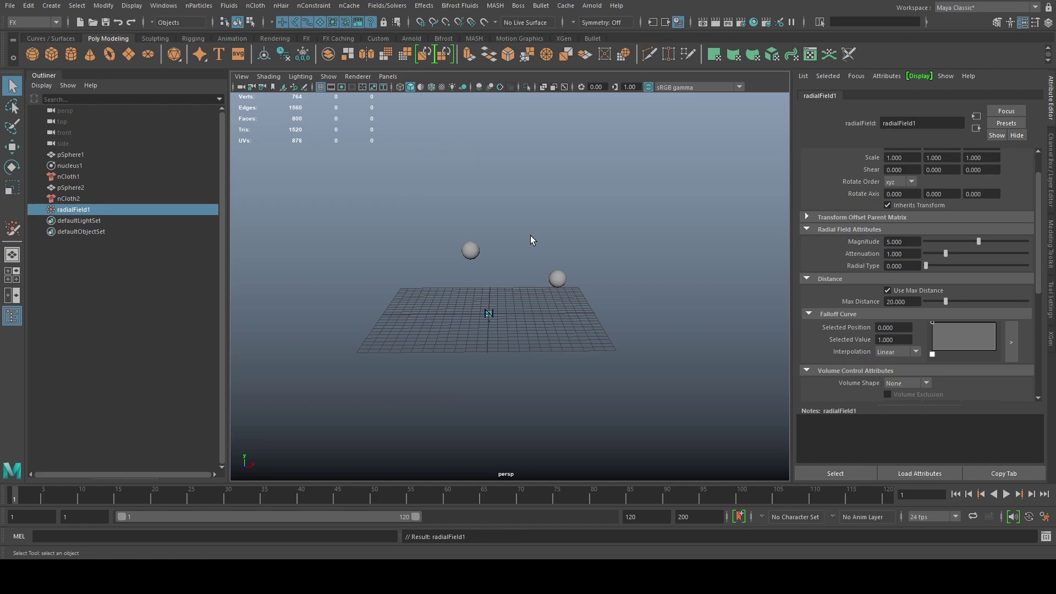
{"action": "key", "text": "ctrl+z"}
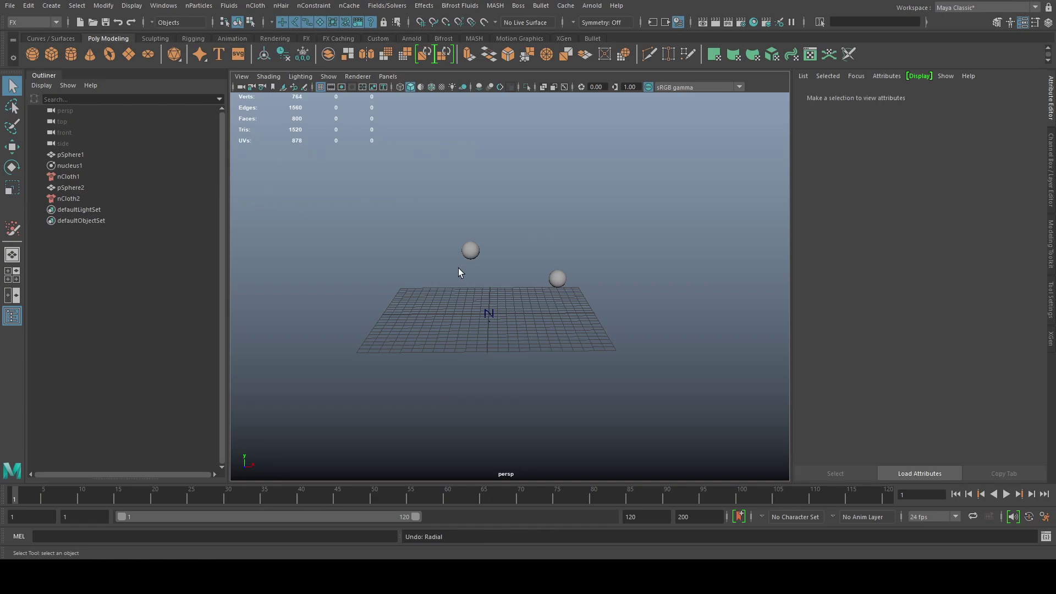
{"action": "left_click", "coordinate": [468, 251]}
{"action": "left_click", "coordinate": [412, 240]}
{"action": "left_click", "coordinate": [34, 53]}
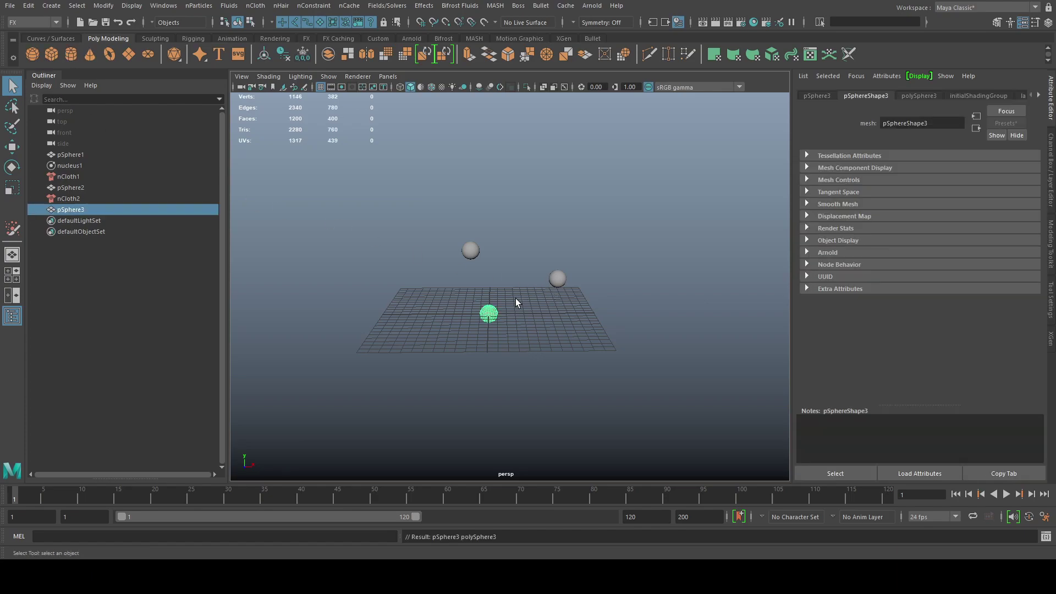
Move pSphere3 up and to the left
{"action": "key", "text": "w"}
{"action": "left_click_drag", "start_coordinate": [526, 277], "coordinate": [390, 185]}
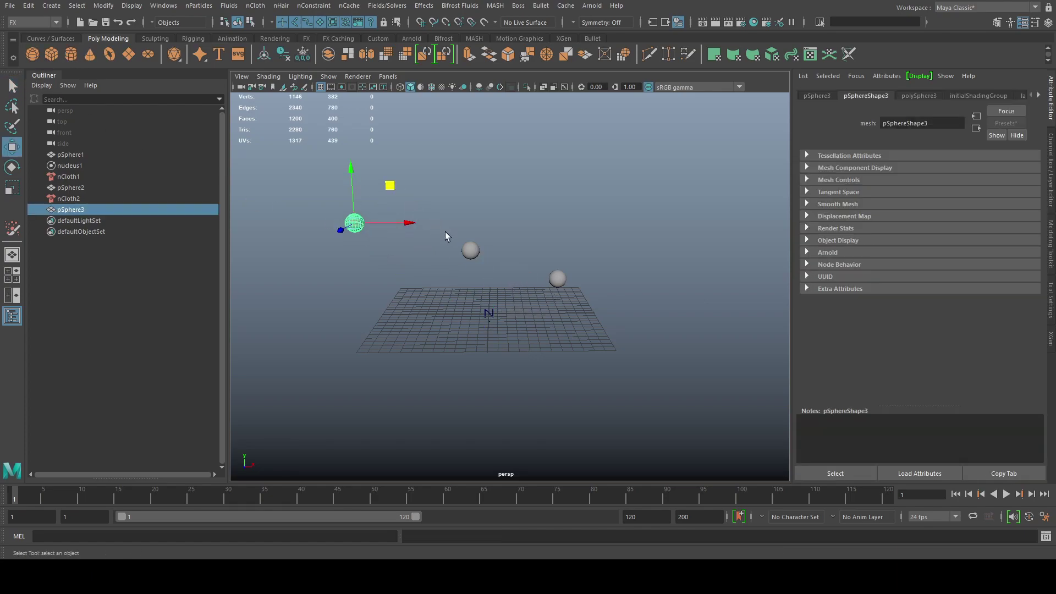
{"action": "key", "text": "q"}
{"action": "middle_click_drag", "start_coordinate": [430, 281], "coordinate": [490, 291], "text": "alt"}
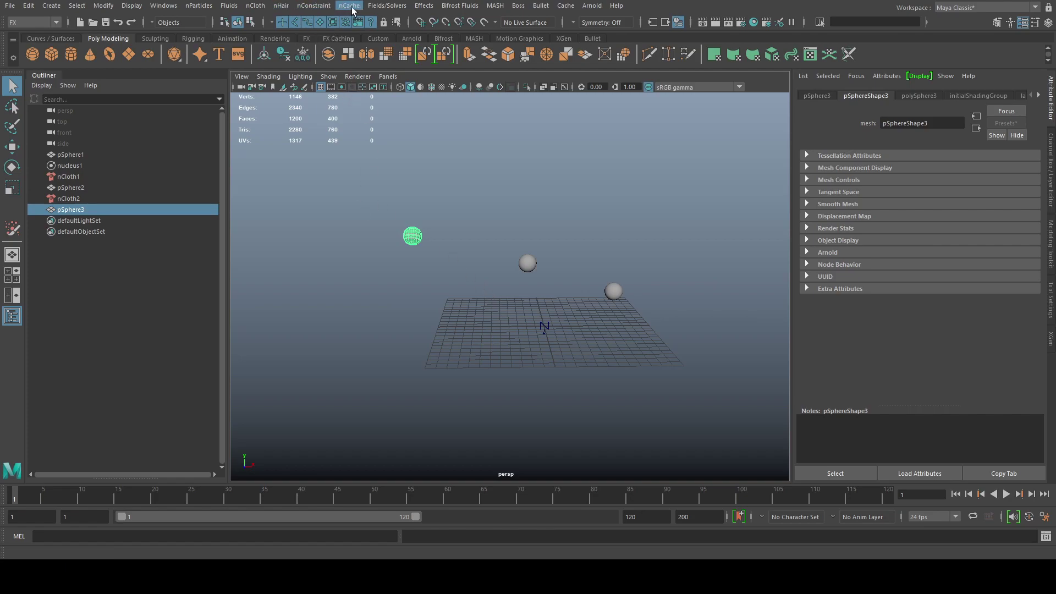
Create radialField1, lift it high above the grid, and select the cloth spheres and nucleus in the Outliner
{"action": "left_click", "coordinate": [387, 6]}
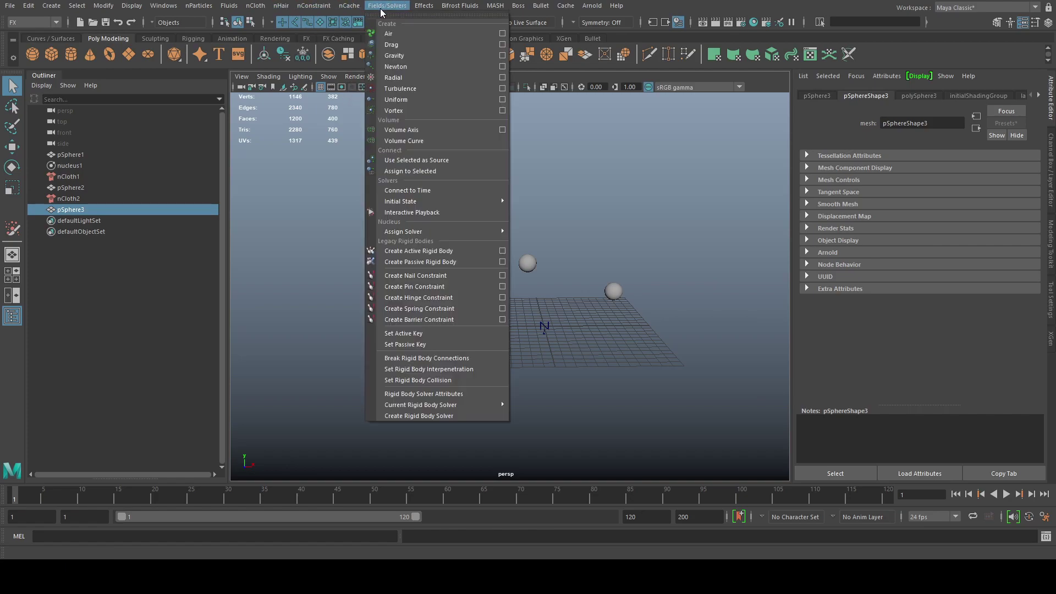
{"action": "left_click", "coordinate": [427, 76]}
{"action": "key", "text": "w"}
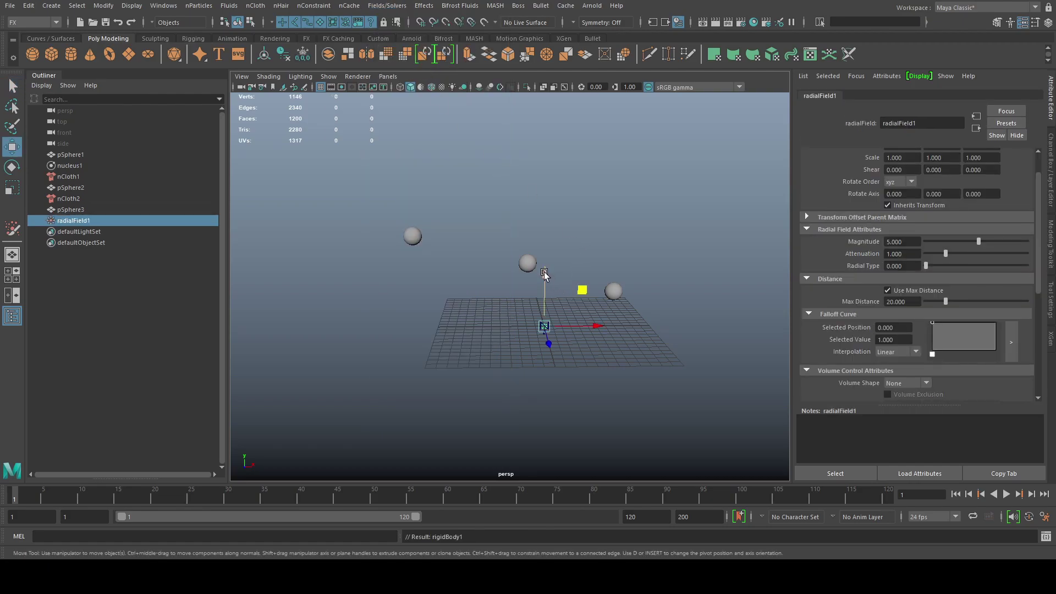
{"action": "left_click_drag", "start_coordinate": [547, 275], "coordinate": [546, 145]}
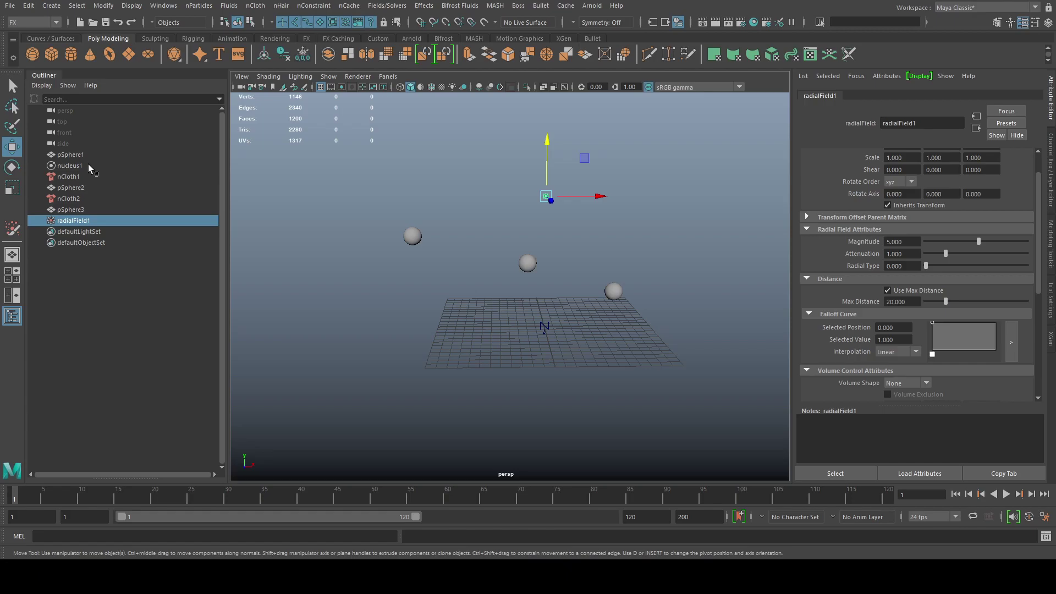
{"action": "left_click", "coordinate": [82, 199]}
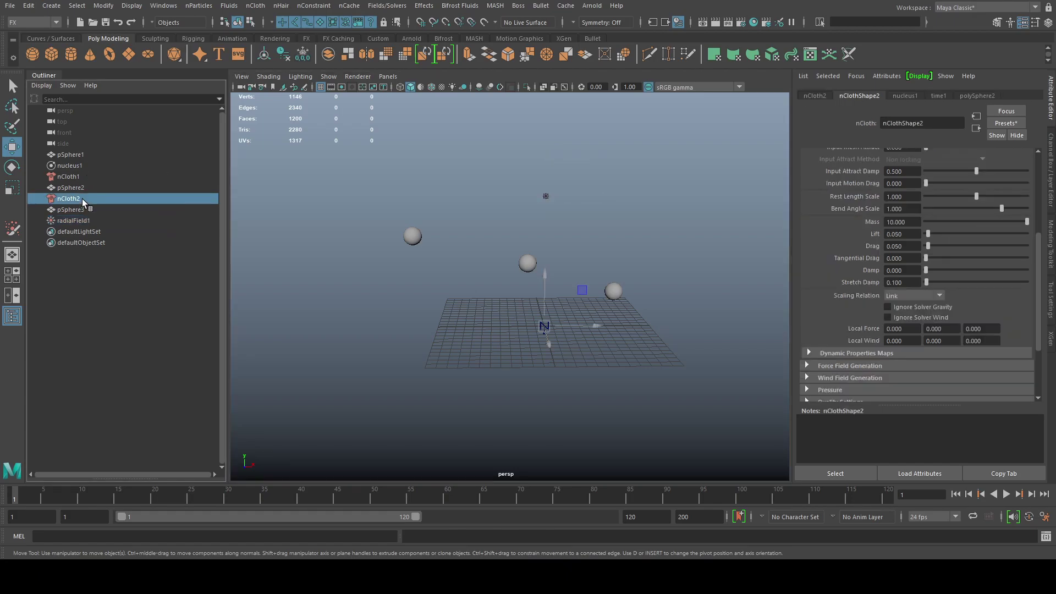
{"action": "left_click", "coordinate": [85, 158], "text": "shift"}
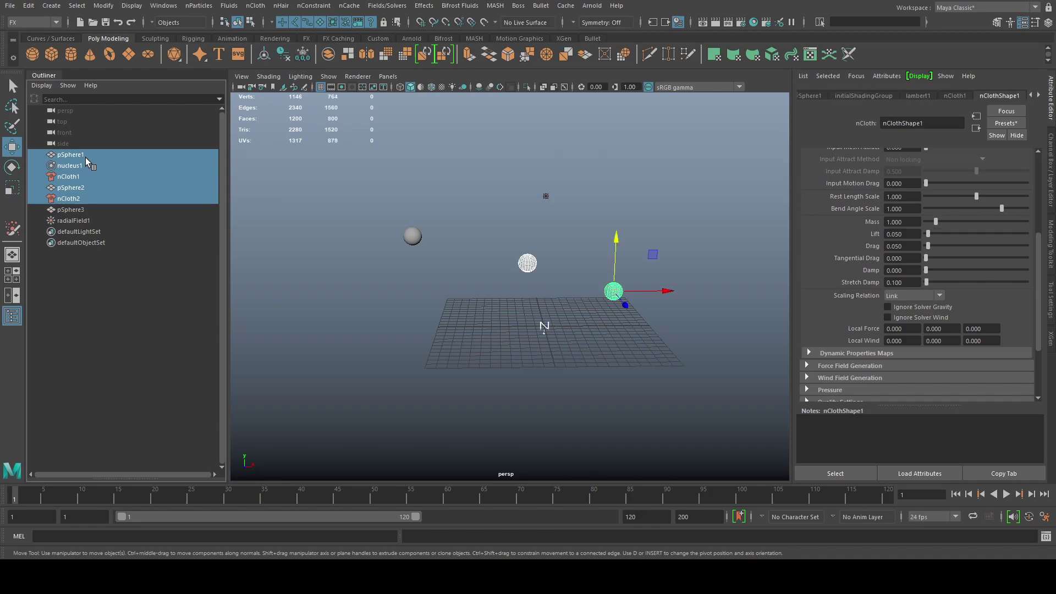
Delete the cloth spheres, nCloth nodes and nucleus, and select radialField1
{"action": "key", "text": "Delete"}
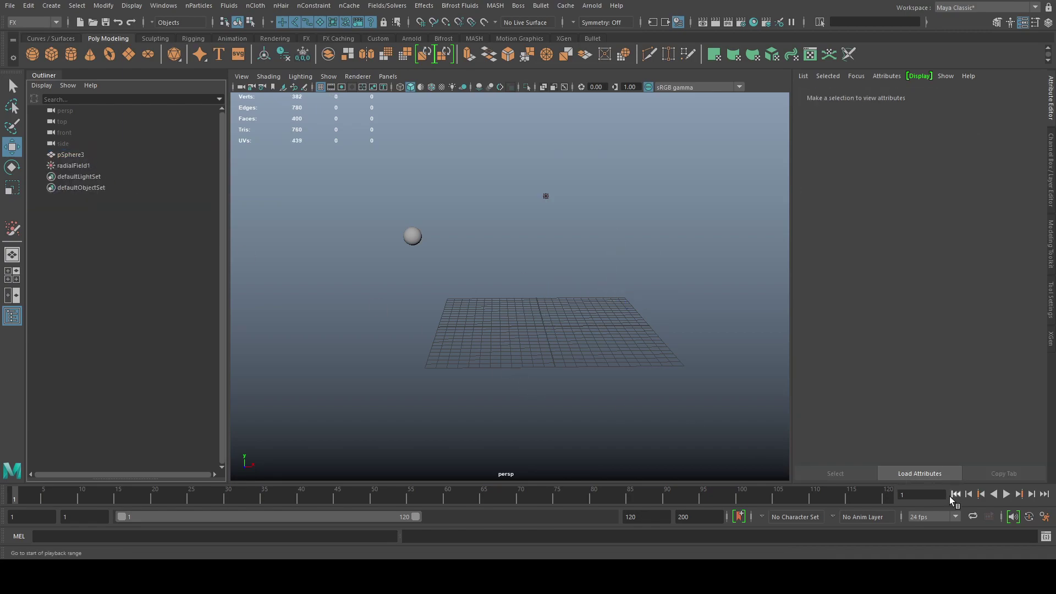
{"action": "left_click", "coordinate": [1006, 494]}
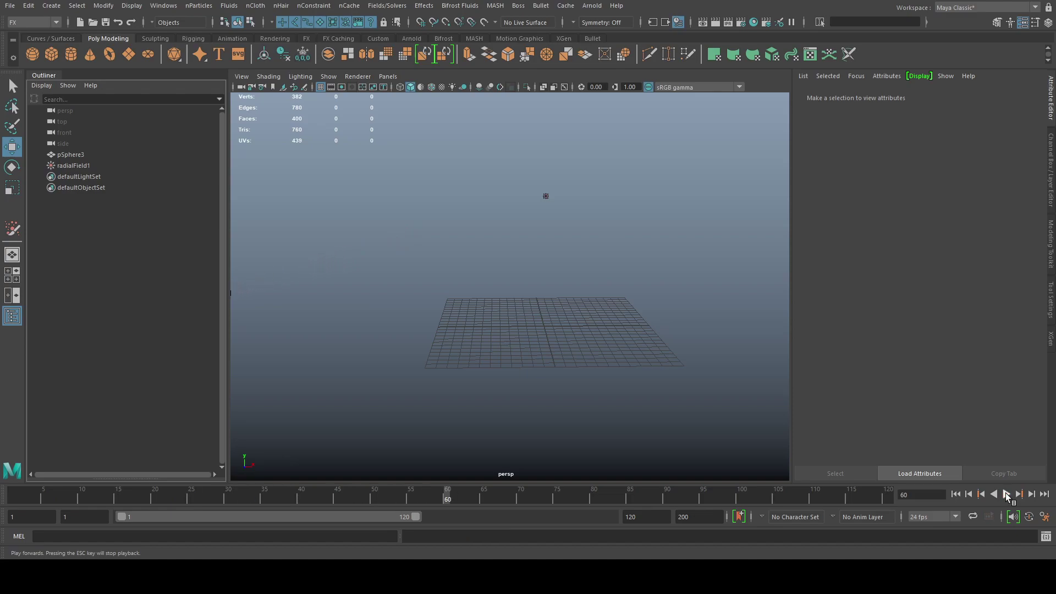
{"action": "left_click", "coordinate": [546, 196]}
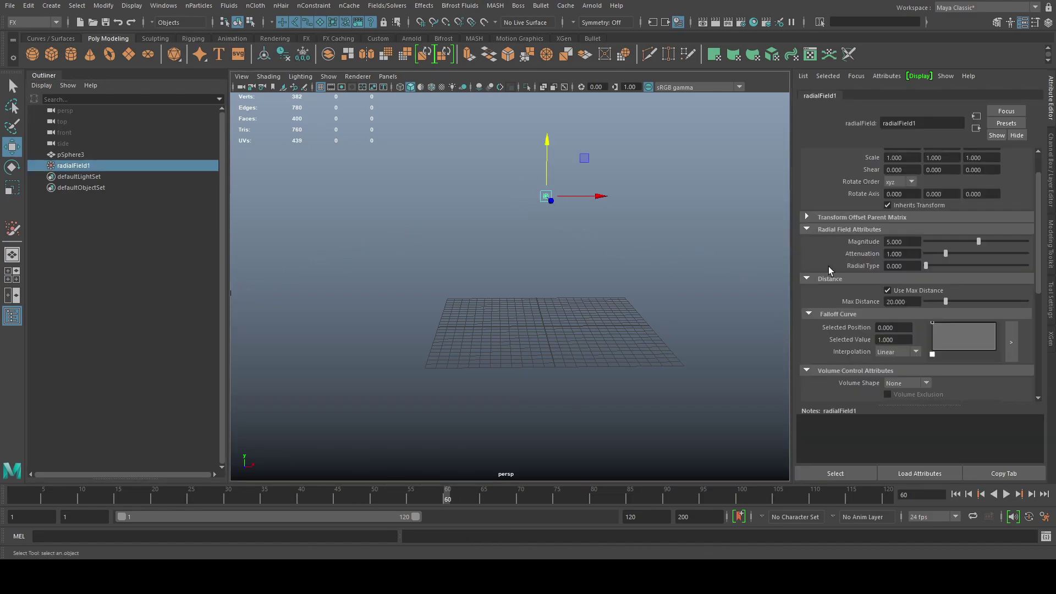
{"action": "key", "text": "q"}
Set radialField1's Magnitude to -5, then play, stop and rewind the simulation
{"action": "left_click", "coordinate": [912, 241]}
{"action": "type", "text": "-"}
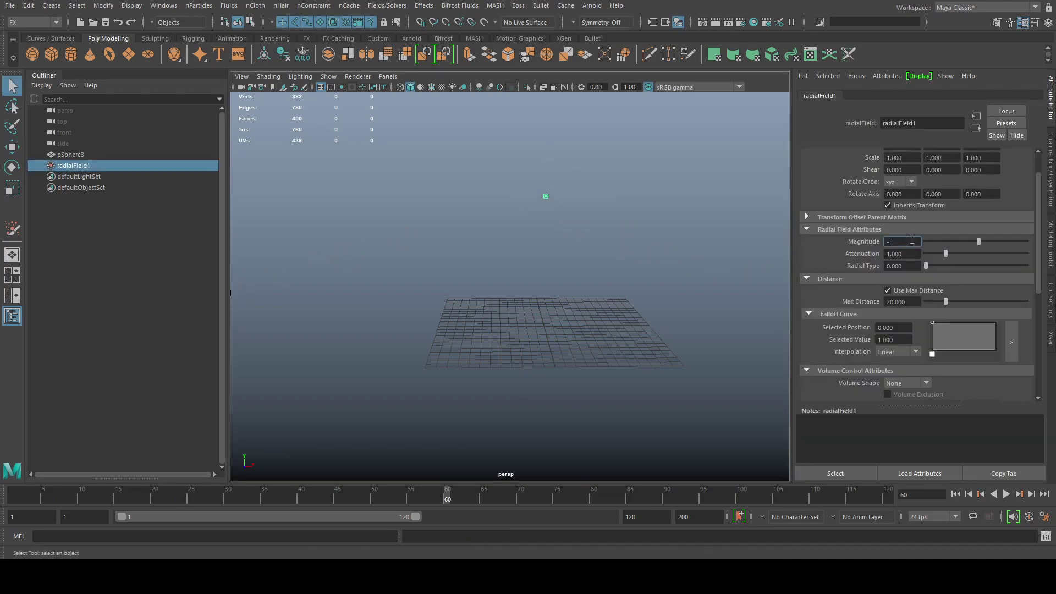
{"action": "type", "text": "5"}
{"action": "key", "text": "Return"}
{"action": "left_click", "coordinate": [1006, 493]}
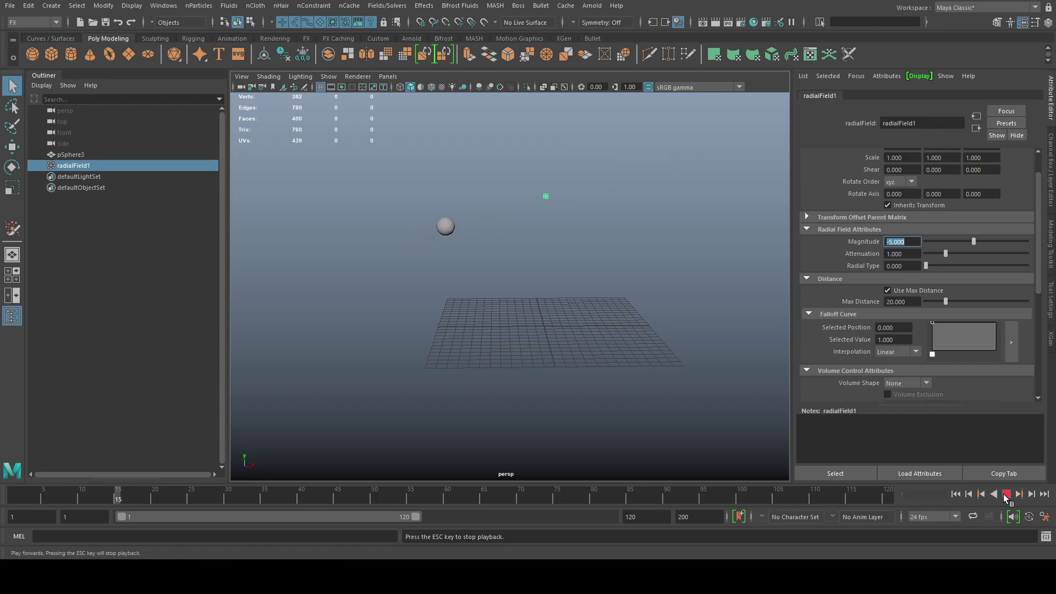
{"action": "left_click", "coordinate": [1006, 494]}
{"action": "left_click", "coordinate": [956, 495]}
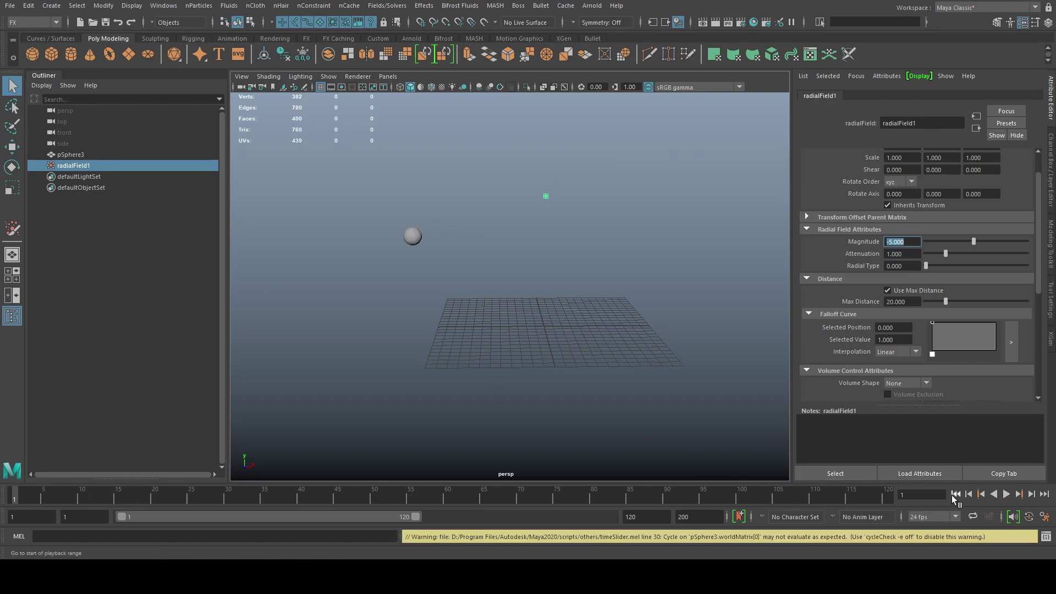
Create pSphere4 and raise it straight up
{"action": "left_click", "coordinate": [33, 52]}
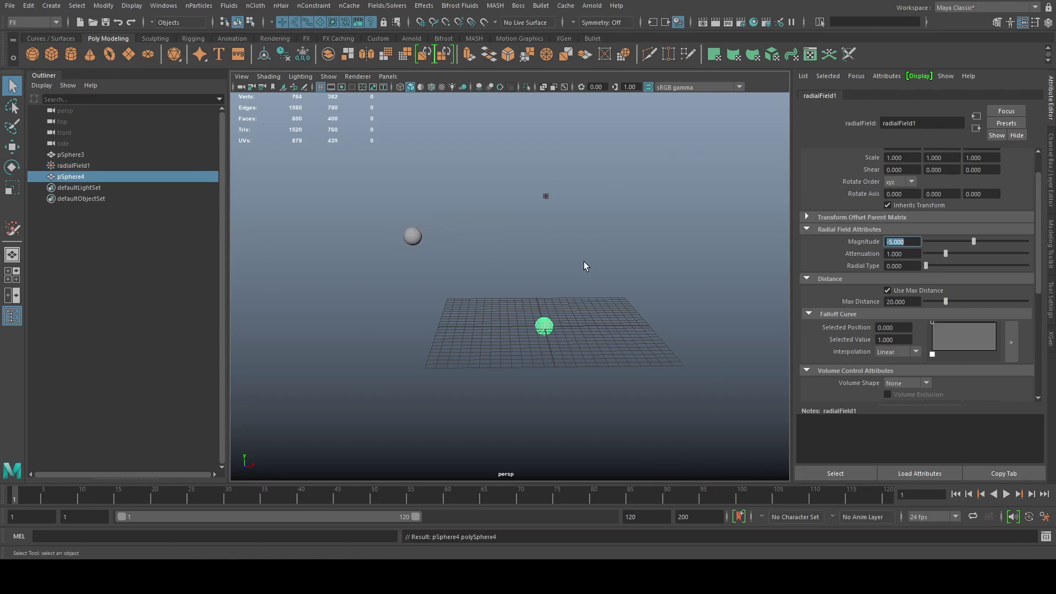
{"action": "key", "text": "w"}
{"action": "left_click_drag", "start_coordinate": [544, 273], "coordinate": [546, 144]}
{"action": "key", "text": "q"}
Parent radialField1 under pSphere4 in the Outliner and check the child field
{"action": "left_click", "coordinate": [78, 164]}
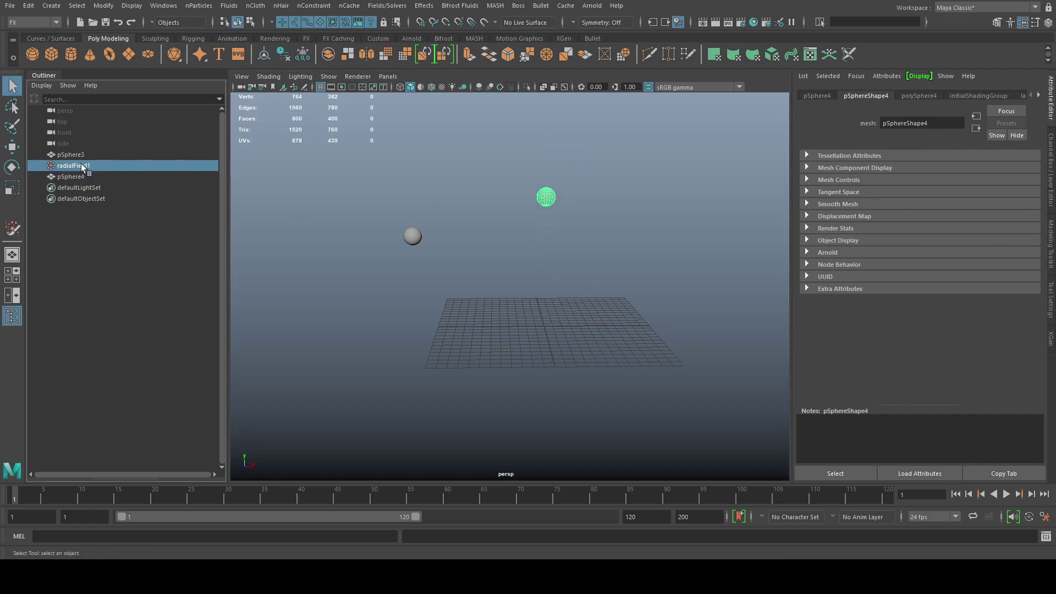
{"action": "middle_click_drag", "start_coordinate": [81, 163], "coordinate": [90, 177]}
{"action": "left_click", "coordinate": [81, 167]}
{"action": "left_click", "coordinate": [42, 165]}
{"action": "left_click", "coordinate": [84, 177]}
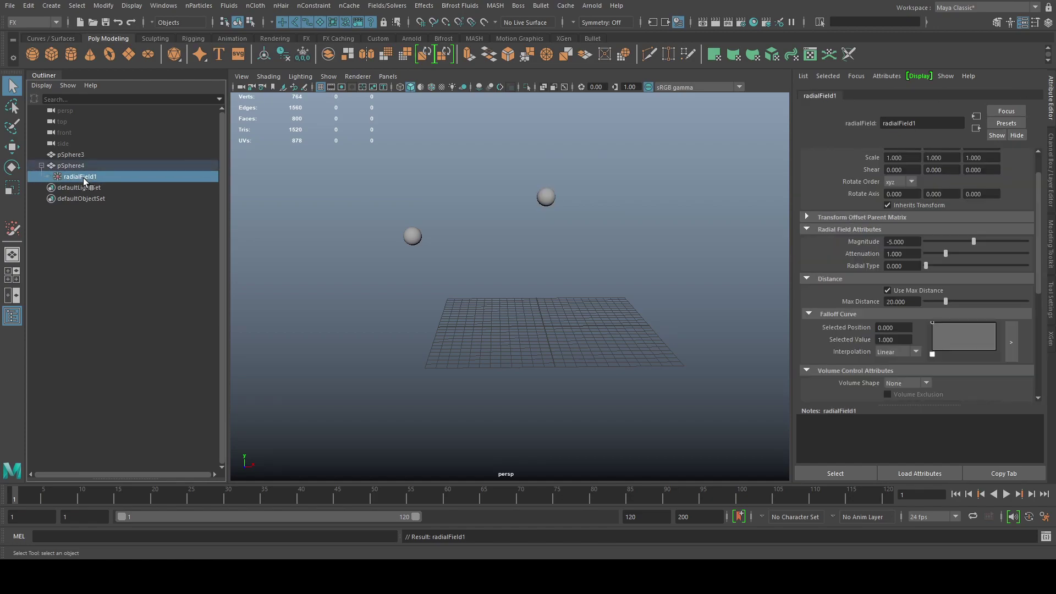
{"action": "left_click", "coordinate": [83, 167]}
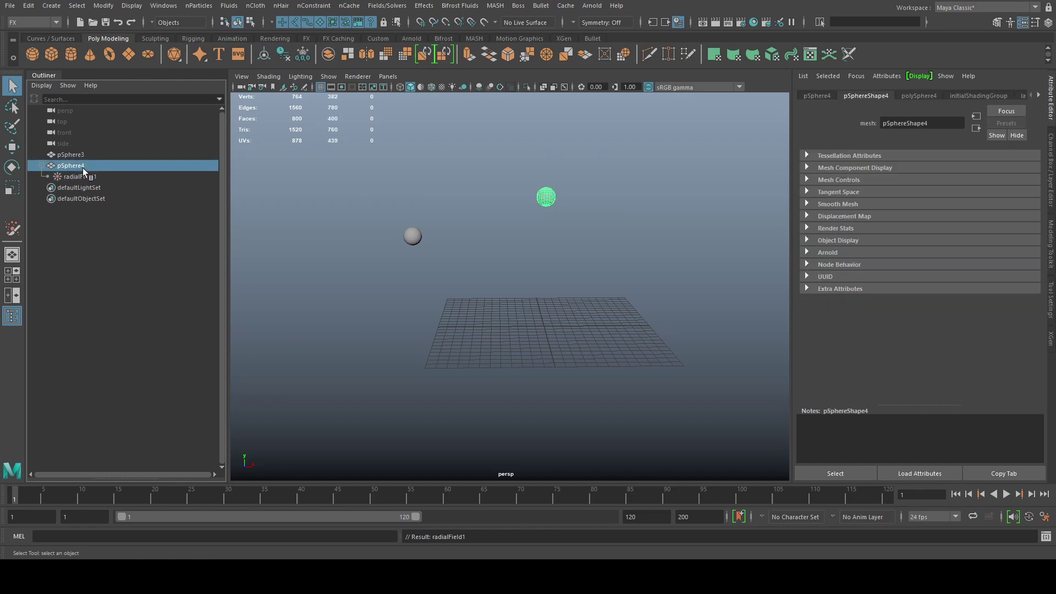
Move pSphere4 lower and to the right, then test playback, stopping at frame 34
{"action": "key", "text": "w"}
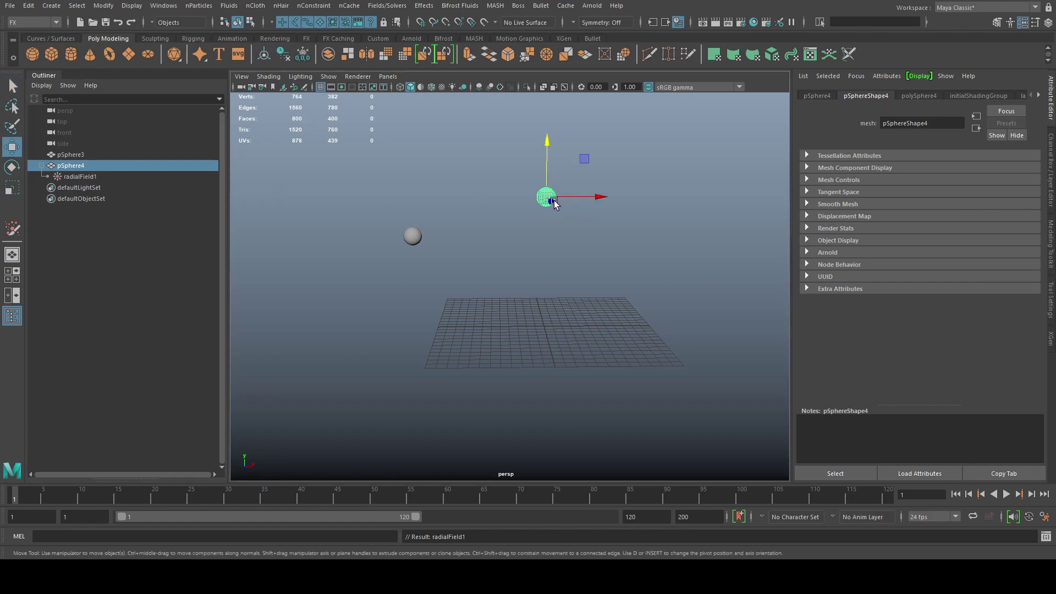
{"action": "left_click_drag", "start_coordinate": [557, 204], "coordinate": [666, 280]}
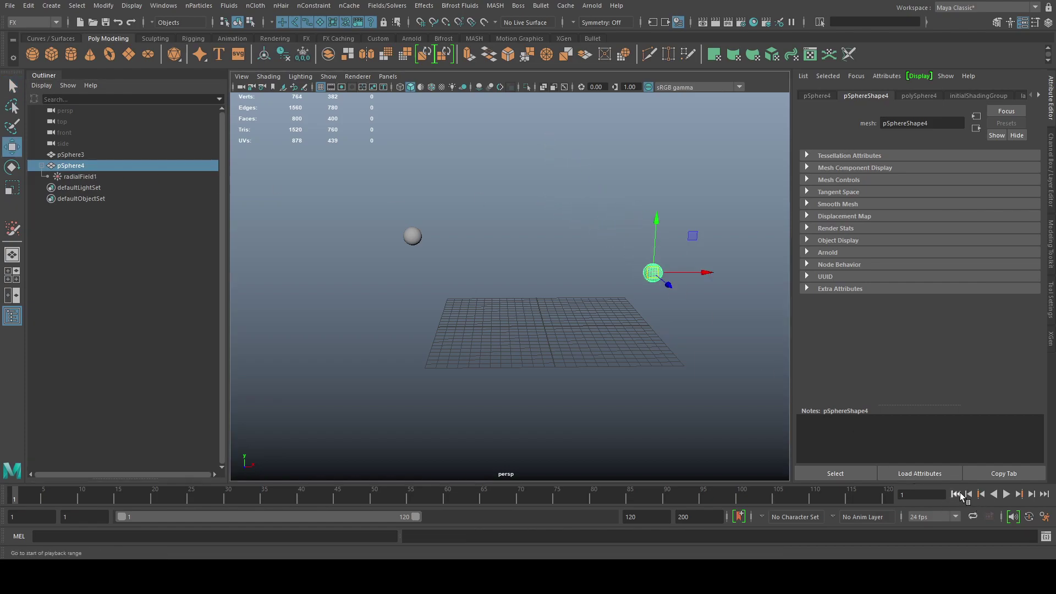
{"action": "left_click", "coordinate": [1006, 494]}
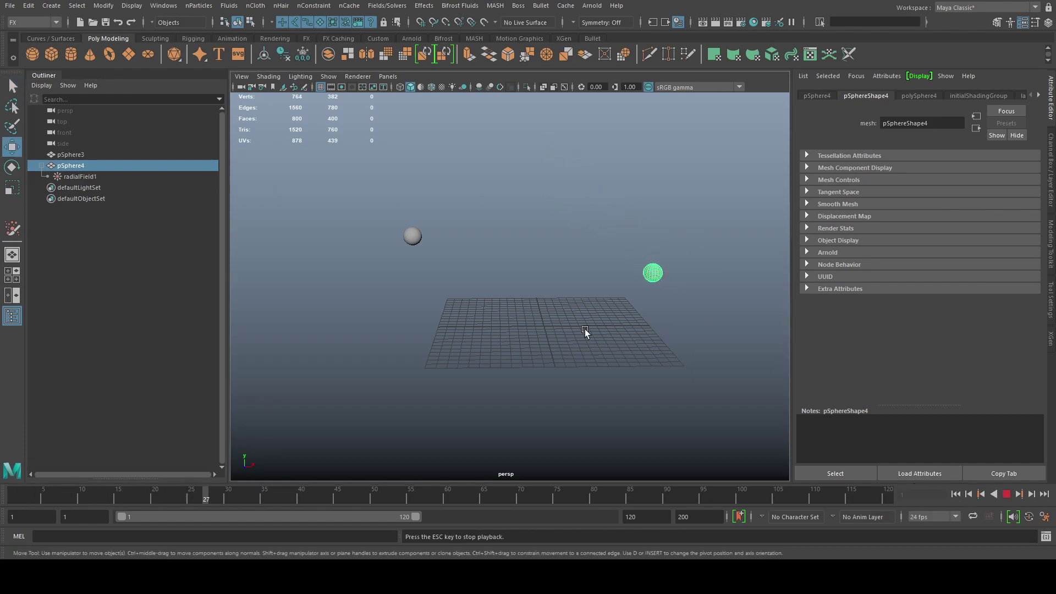
{"action": "left_click", "coordinate": [1006, 494]}
{"action": "left_click", "coordinate": [955, 494]}
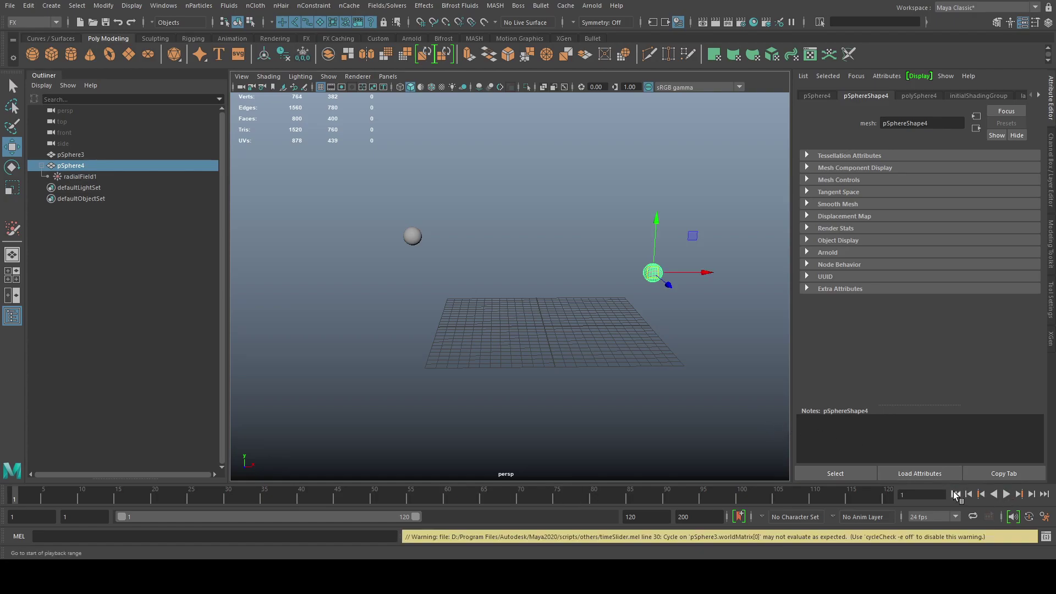
{"action": "left_click", "coordinate": [1005, 494]}
{"action": "left_click", "coordinate": [1006, 494]}
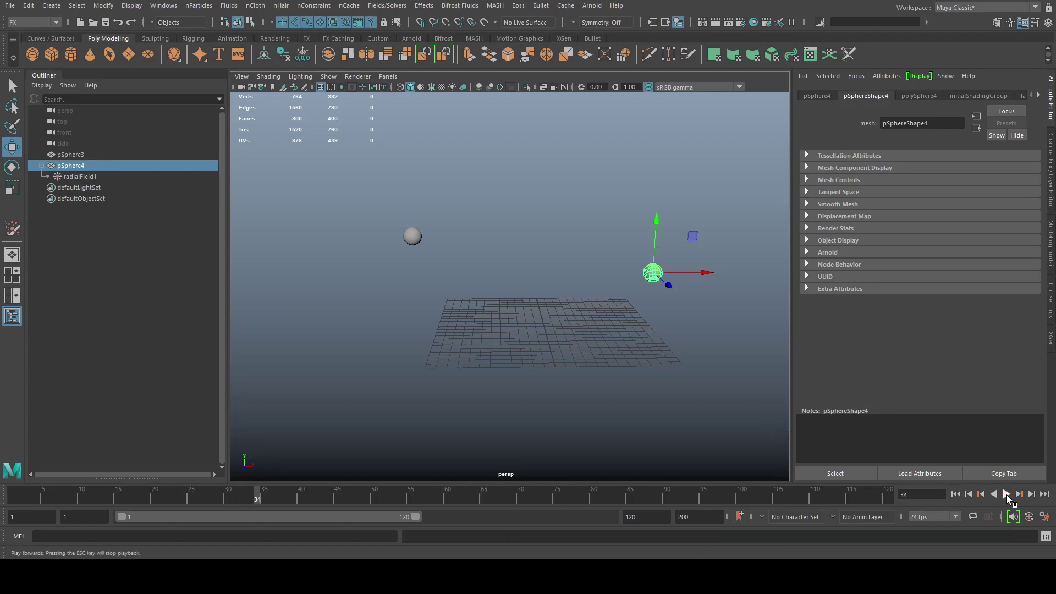
Turn off radialField1's Use Max Distance, test it, and extend the playback range to 200 frames
{"action": "left_click", "coordinate": [93, 174]}
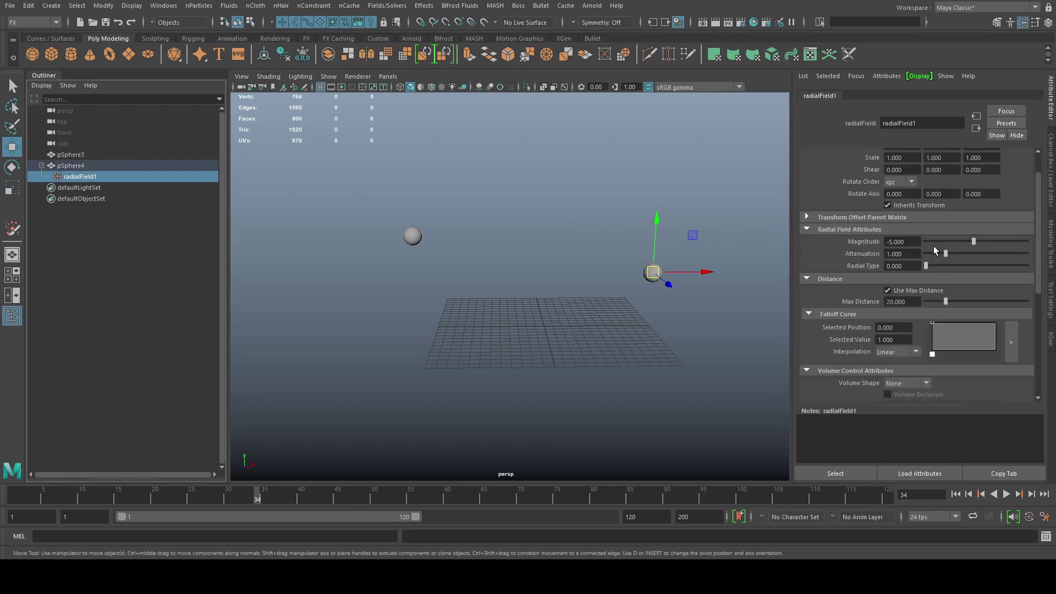
{"action": "left_click", "coordinate": [932, 291]}
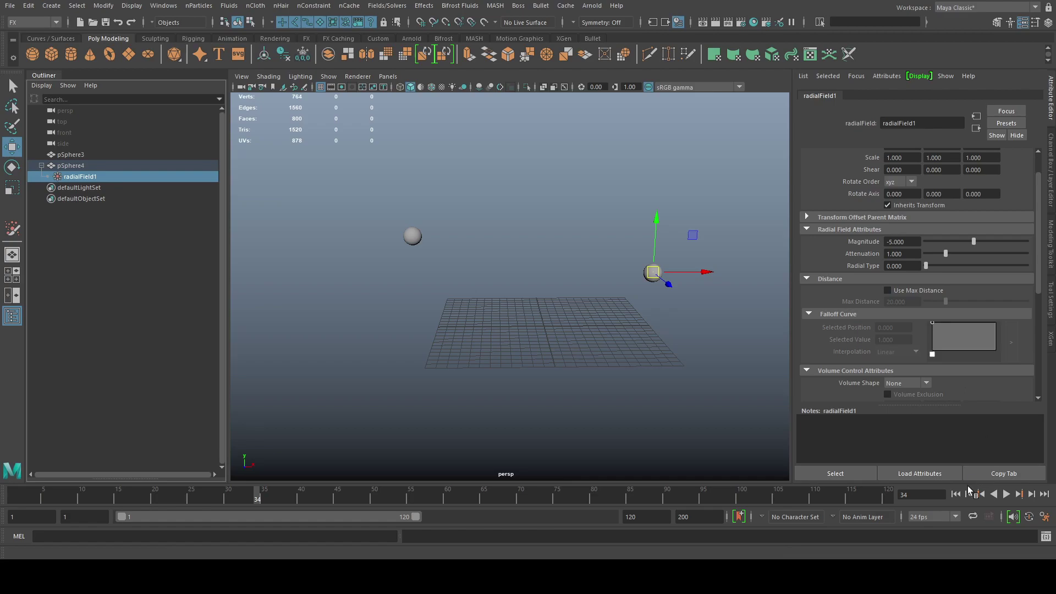
{"action": "left_click", "coordinate": [1006, 493]}
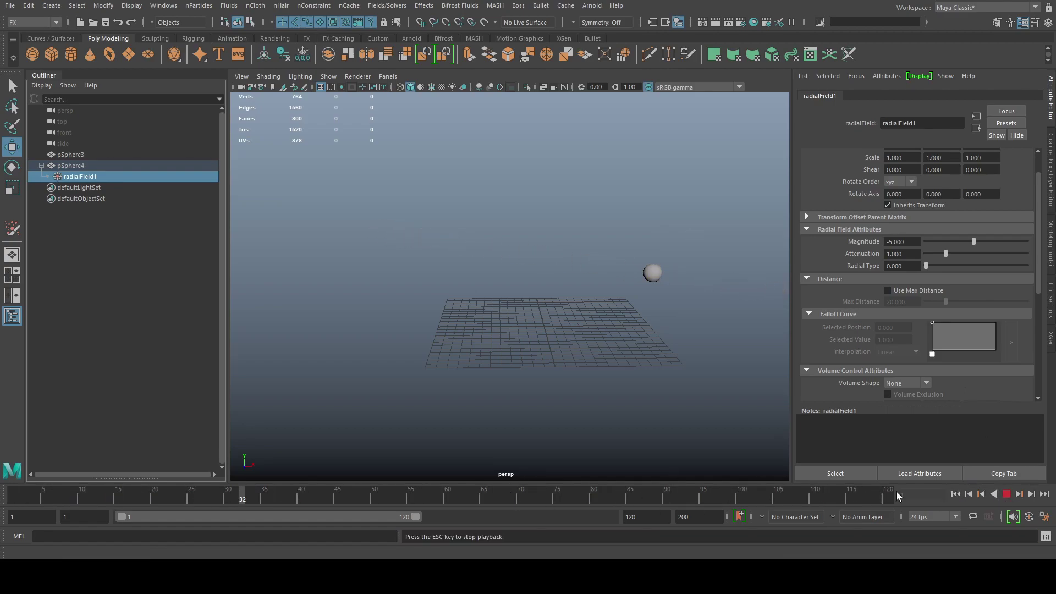
{"action": "key", "text": "Escape"}
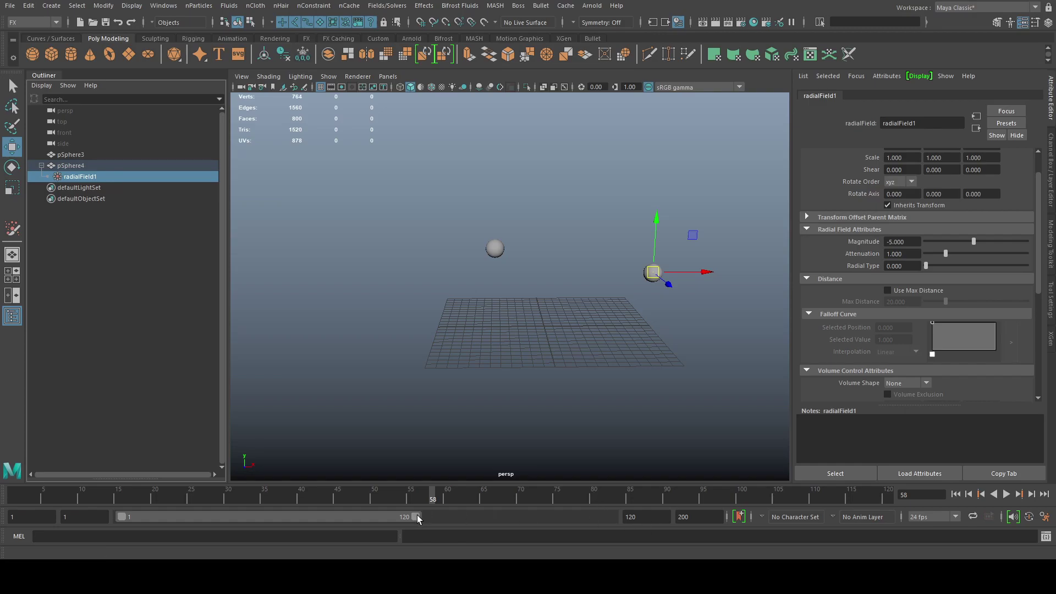
{"action": "left_click_drag", "start_coordinate": [417, 517], "coordinate": [611, 517]}
{"action": "scroll", "coordinate": [622, 349], "scroll_direction": "down", "scroll_amount": 3}
{"action": "middle_click_drag", "start_coordinate": [622, 348], "coordinate": [550, 337], "text": "alt"}
Set the field's Magnitude to -1 and replay the simulation from the start to frame 28
{"action": "left_click", "coordinate": [916, 242]}
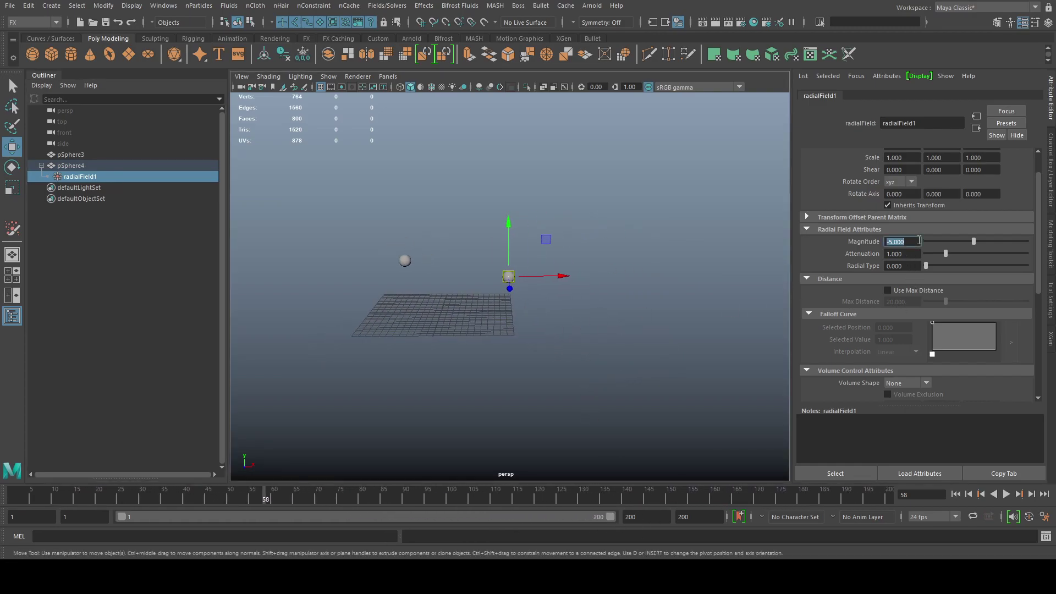
{"action": "type", "text": "-1"}
{"action": "key", "text": "Return"}
{"action": "left_click", "coordinate": [955, 494]}
{"action": "left_click", "coordinate": [1006, 494]}
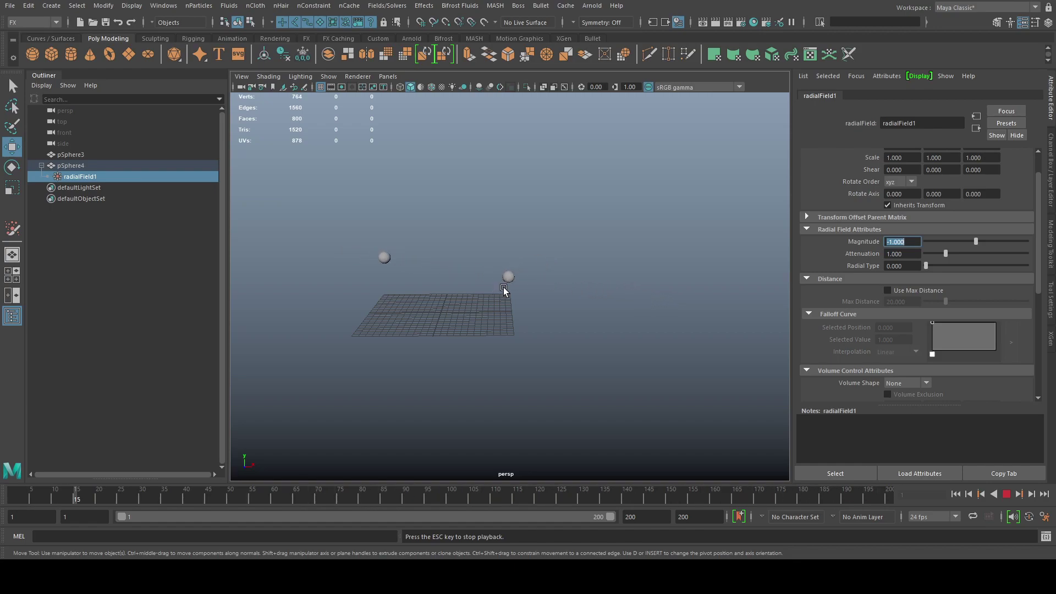
{"action": "left_click", "coordinate": [1010, 496]}
{"action": "left_click", "coordinate": [364, 537]}
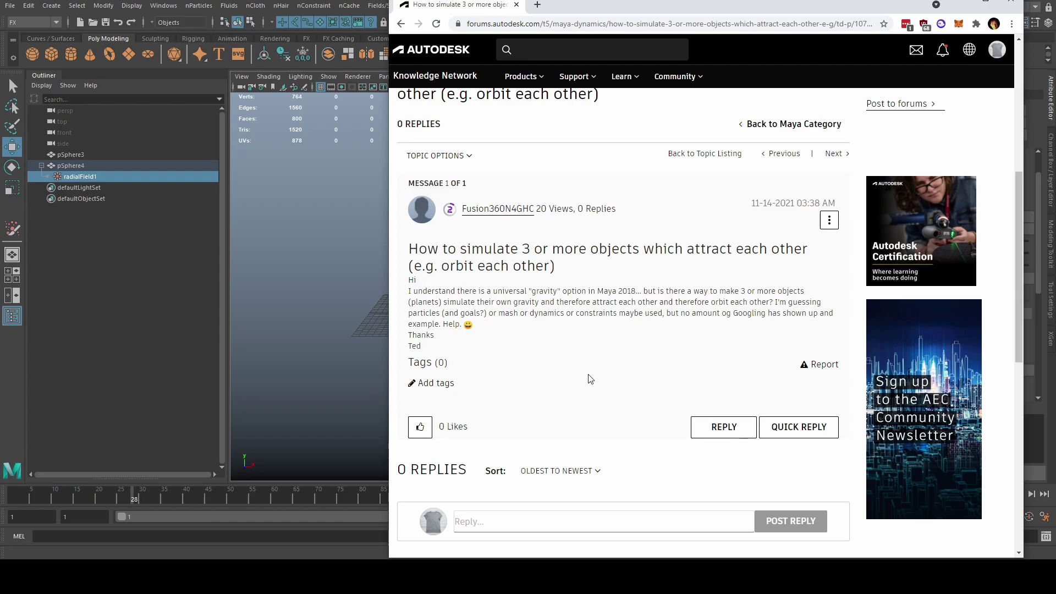
Minimize the Chrome forum thread to bring Maya back into view
{"action": "left_click", "coordinate": [963, 8]}
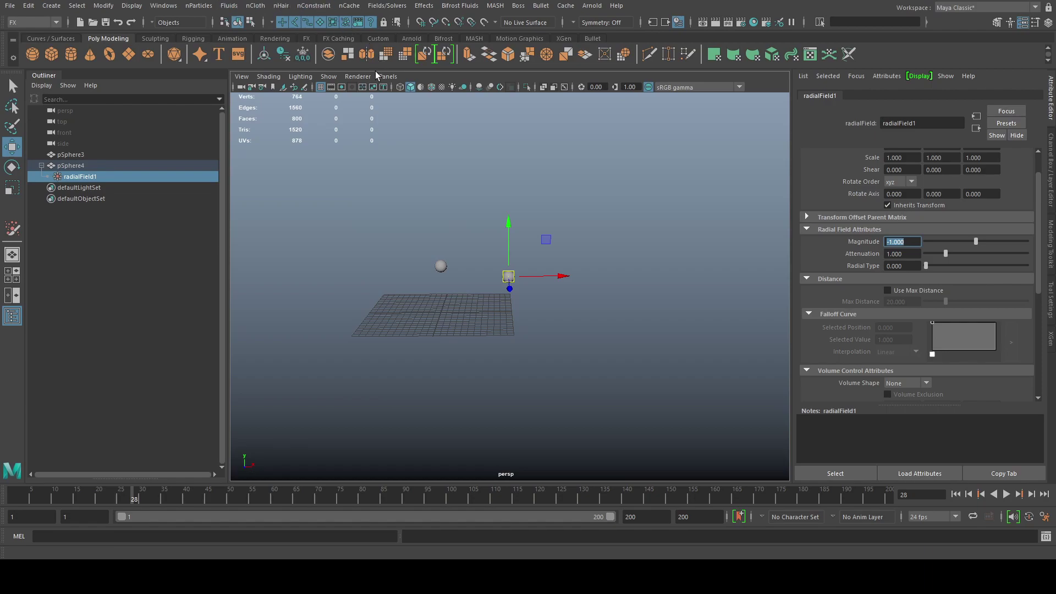
Make pSphere3 into nCloth1 under a new nucleus1, then inspect nucleus1 and nCloth1 settings
{"action": "left_click", "coordinate": [100, 154]}
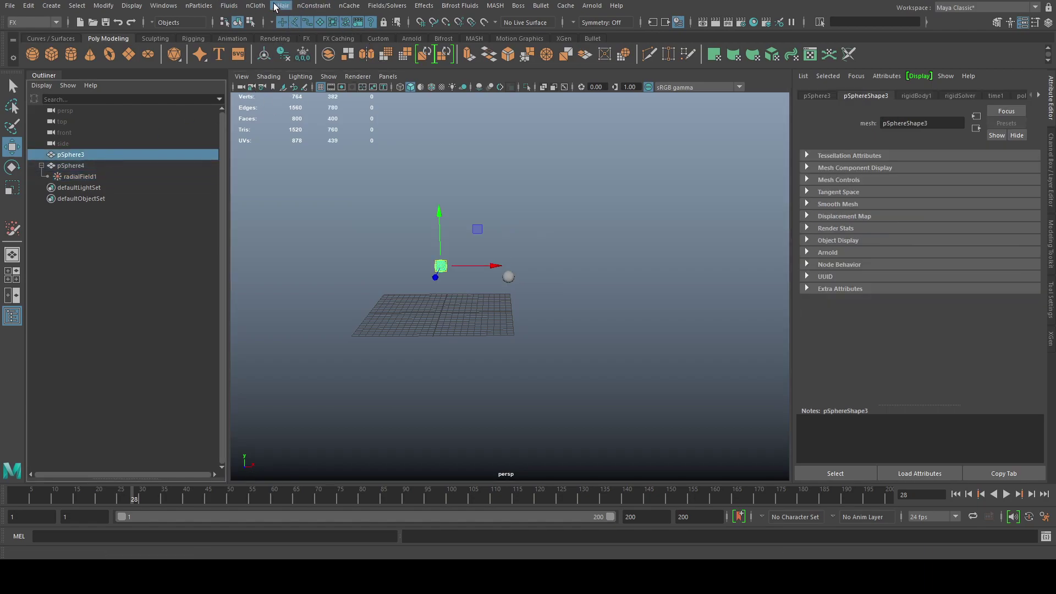
{"action": "left_click", "coordinate": [255, 5]}
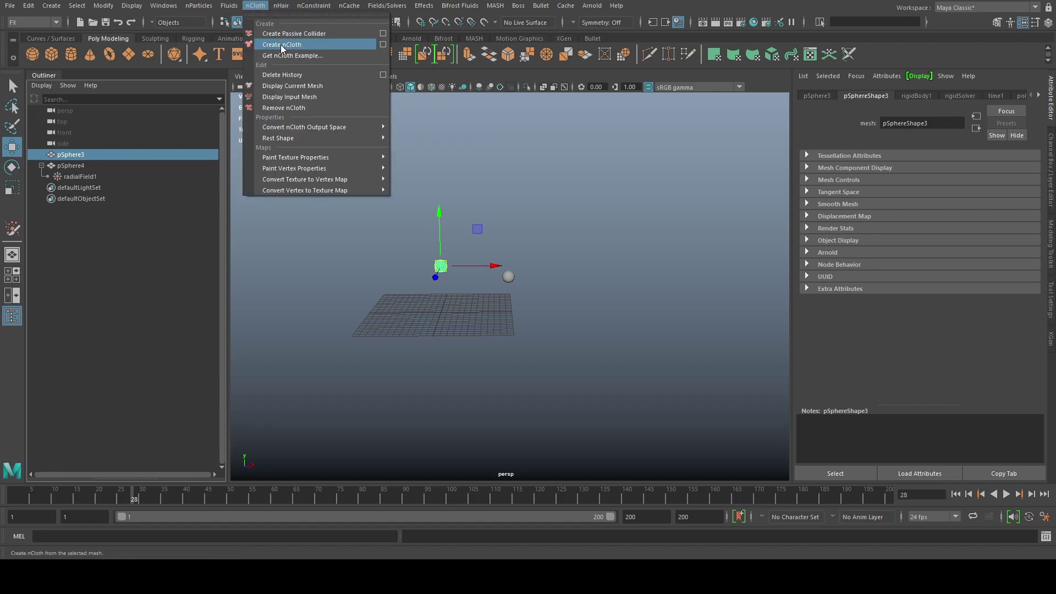
{"action": "left_click", "coordinate": [289, 42]}
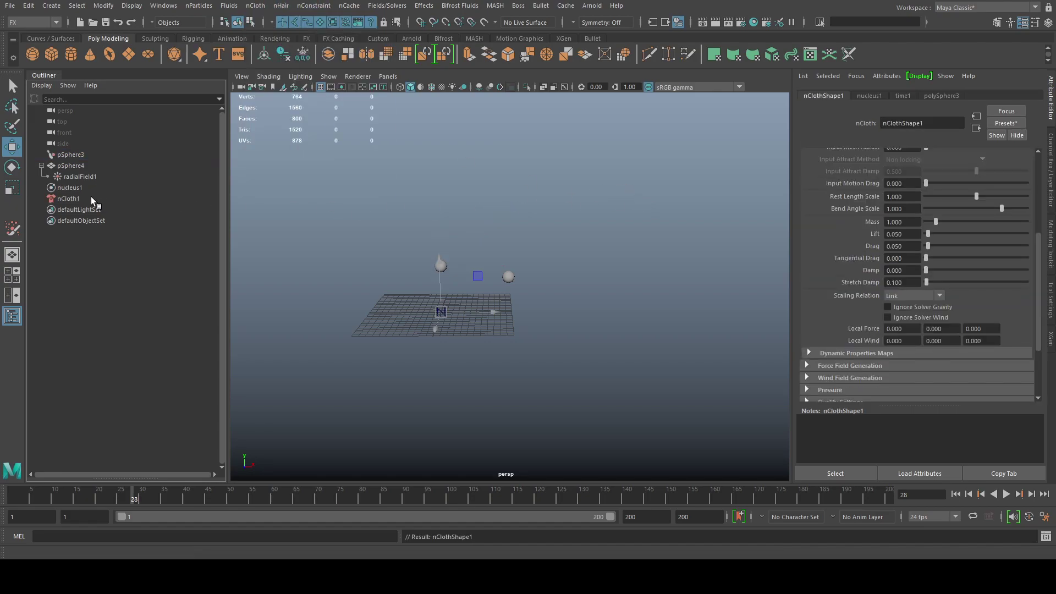
{"action": "left_click", "coordinate": [77, 189]}
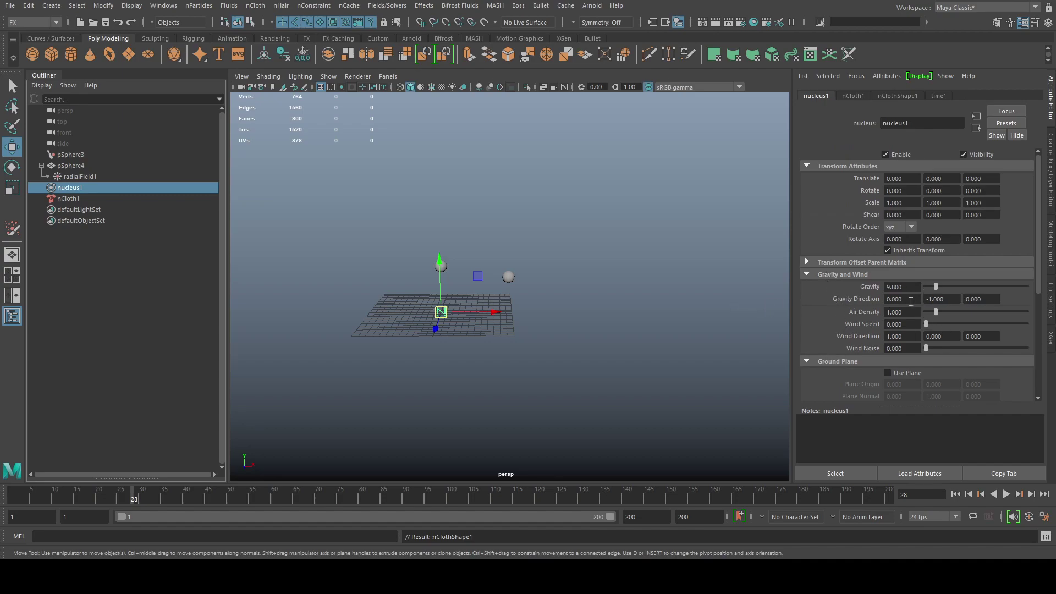
{"action": "left_click", "coordinate": [83, 197]}
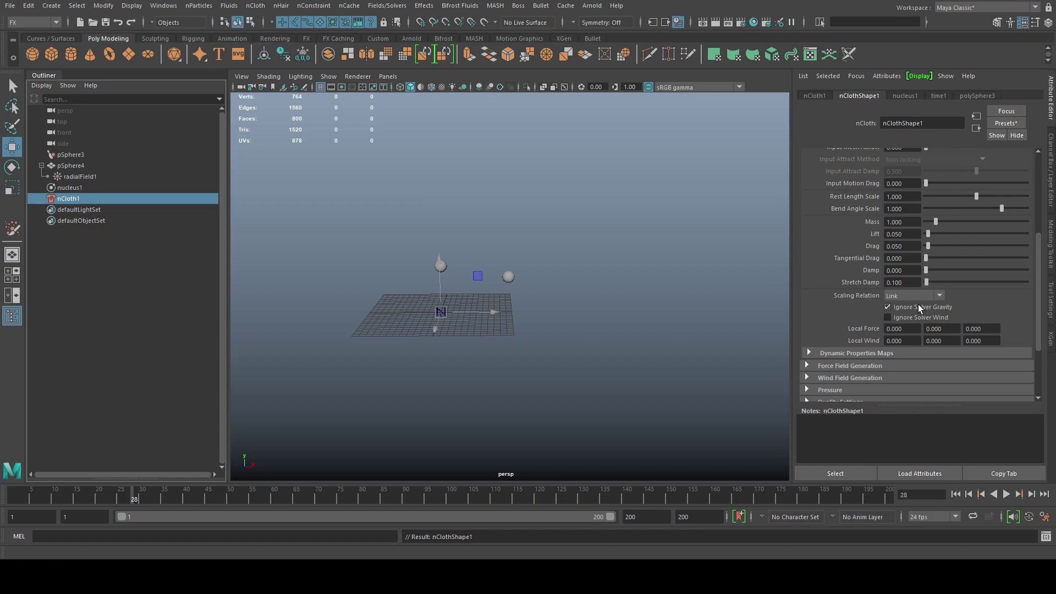
{"action": "left_click", "coordinate": [387, 6]}
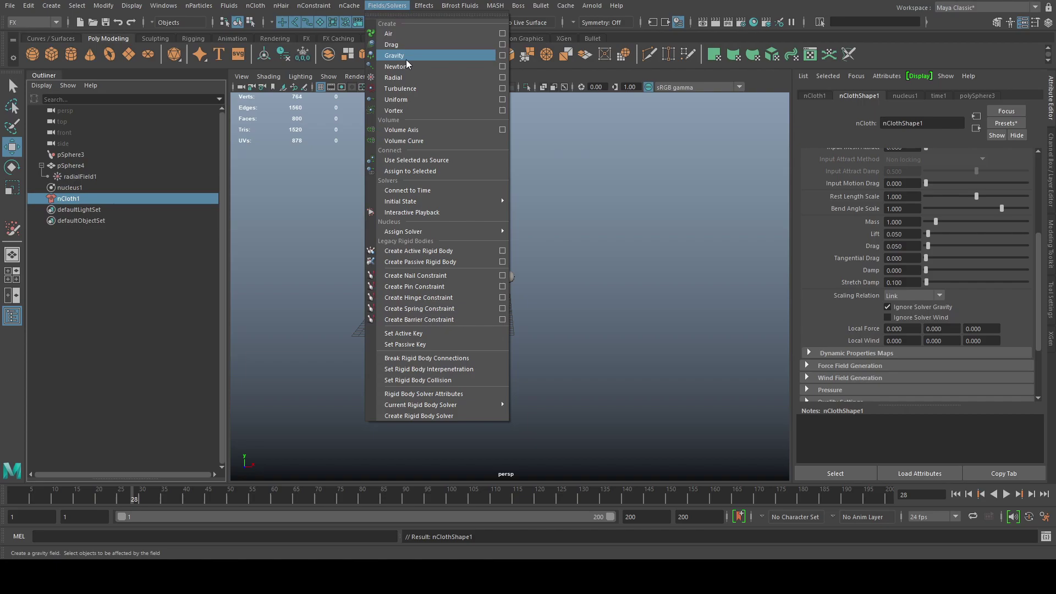
{"action": "left_click", "coordinate": [629, 245]}
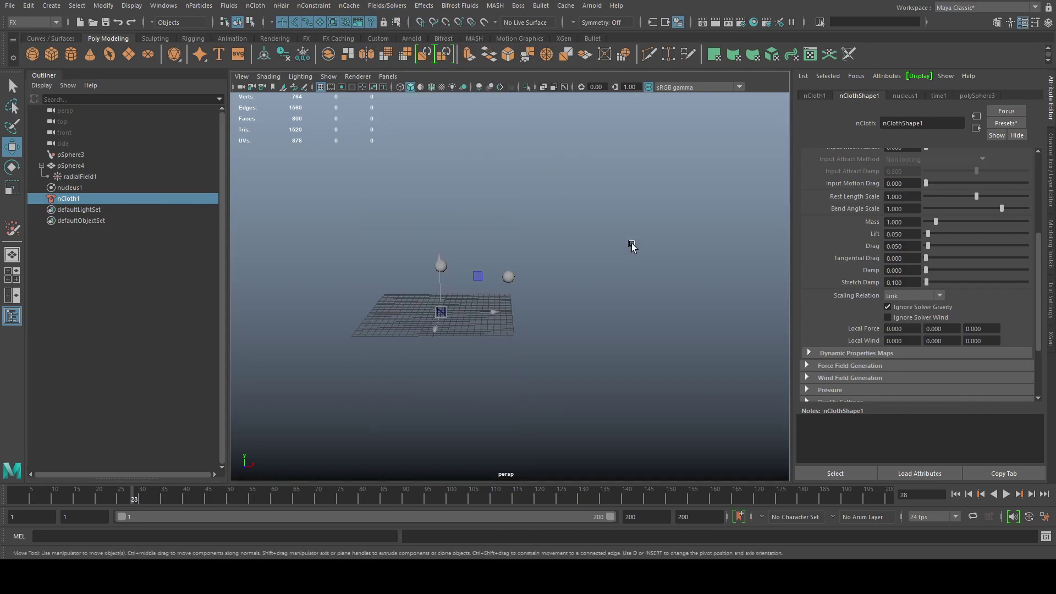
{"action": "left_click", "coordinate": [645, 213]}
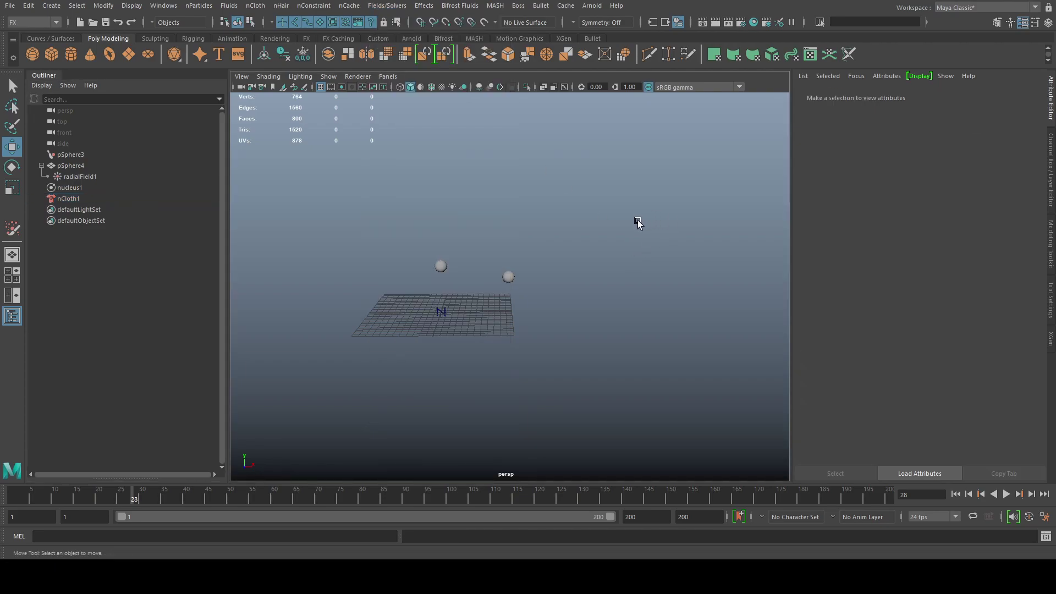
{"action": "key", "text": "q"}
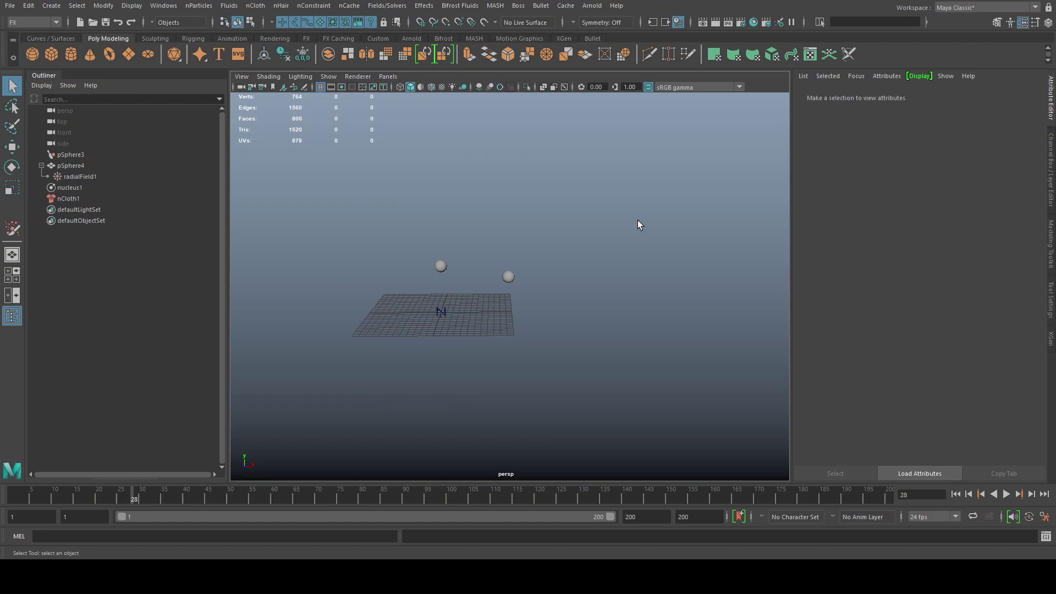